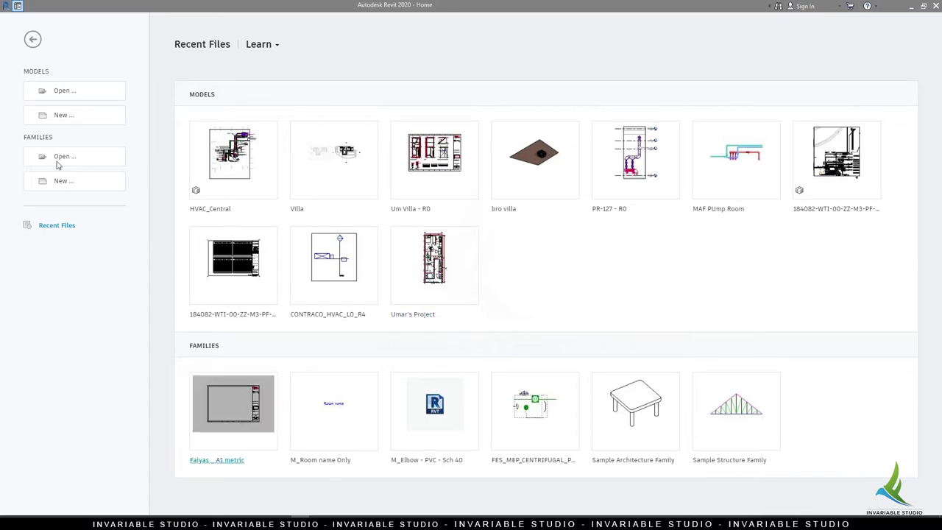
- Create a new family from the Metric Generic Model.rft template
click(63, 180)
scroll(201, 247, down, 4)
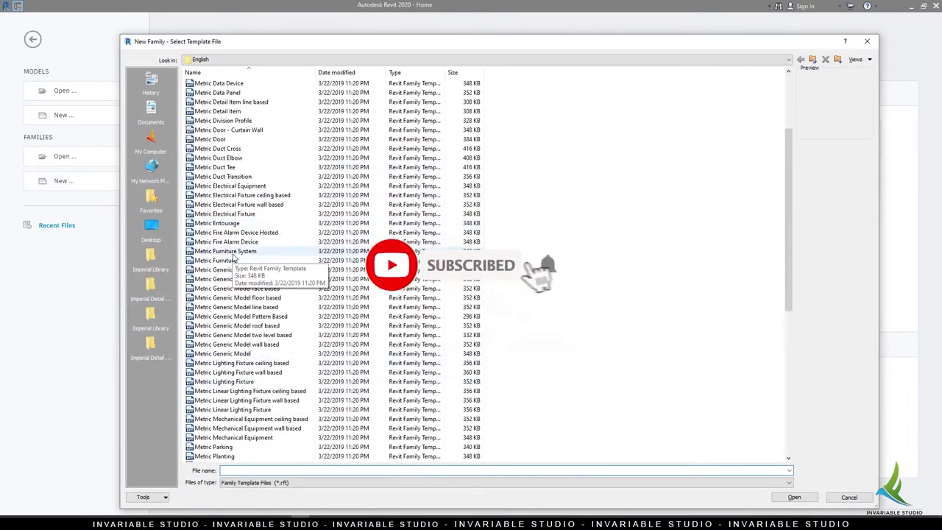
scroll(234, 254, down, 3)
scroll(233, 255, up, 7)
scroll(232, 254, down, 3)
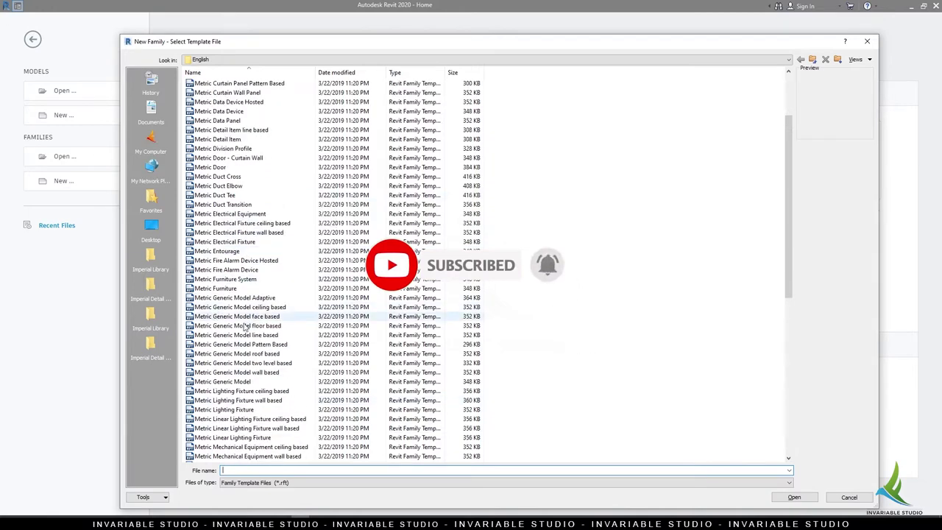
click(236, 297)
click(234, 381)
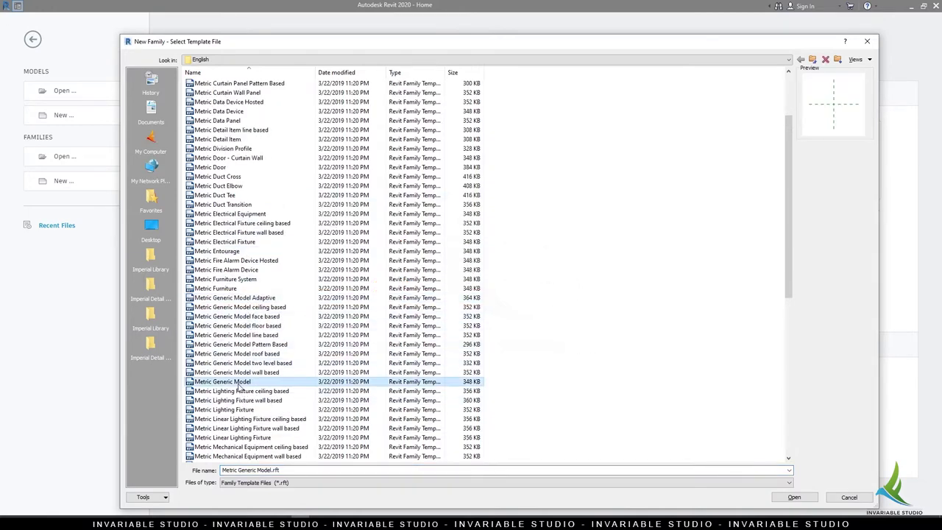
scroll(238, 387, down, 2)
scroll(237, 388, down, 2)
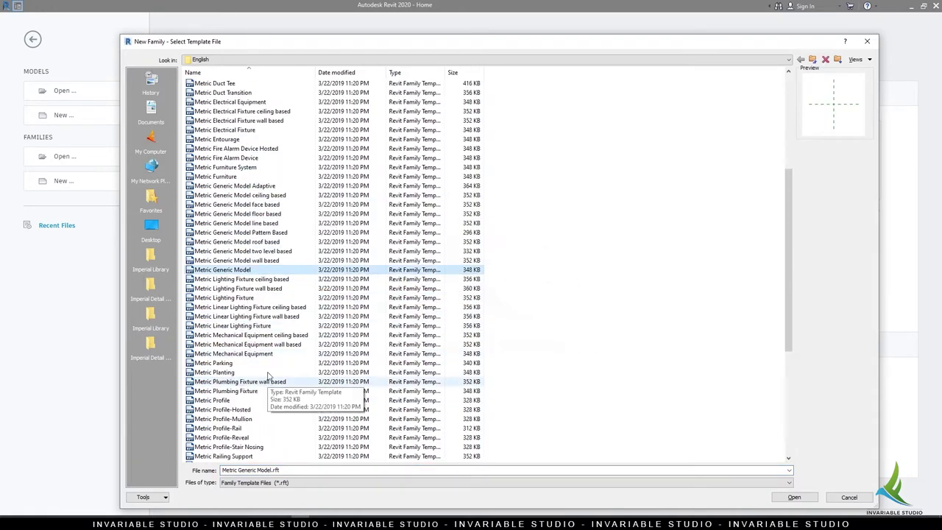
scroll(245, 396, down, 1)
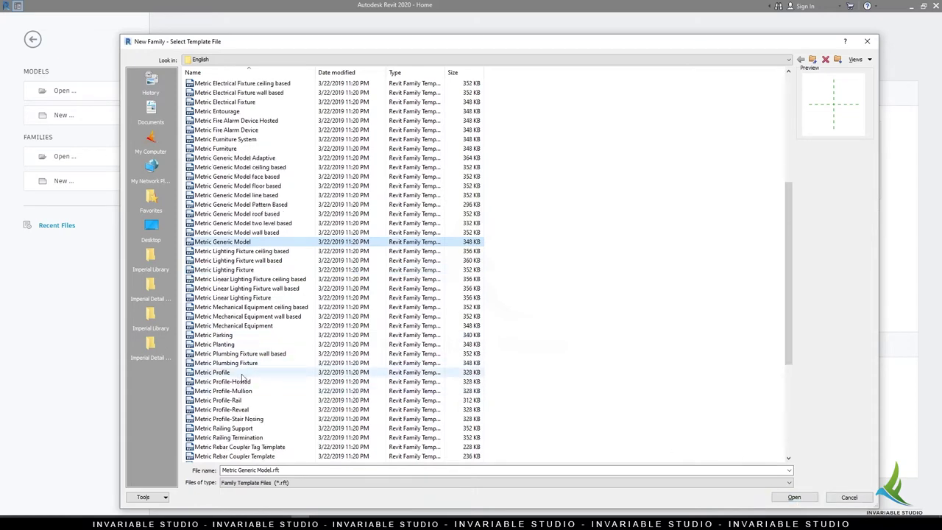
scroll(245, 395, down, 6)
scroll(245, 395, down, 1)
click(794, 498)
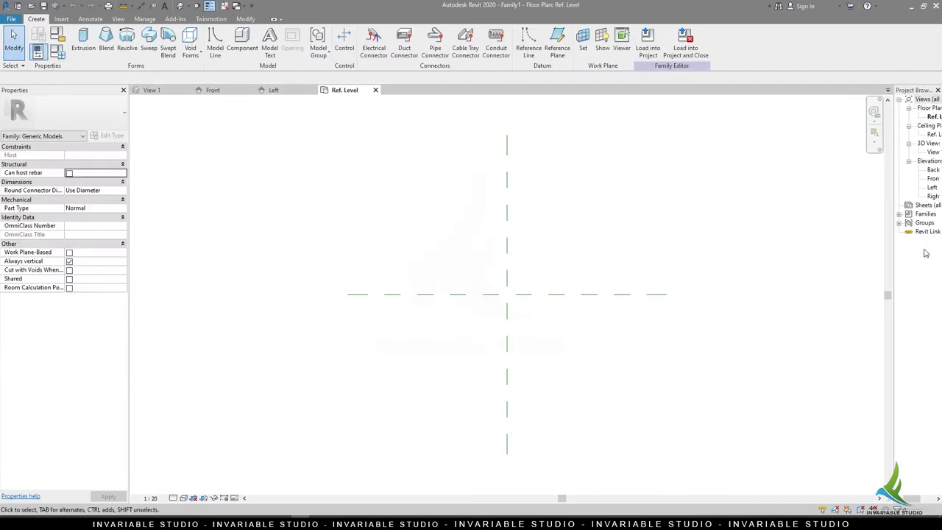
- Widen the Project Browser and set the view's visual style to Hidden Line
drag(892, 247, 807, 250)
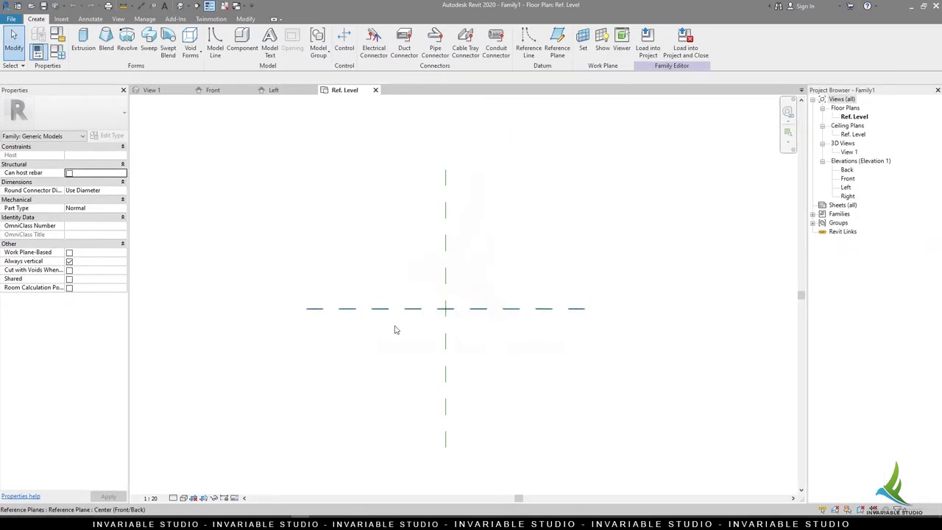
click(173, 498)
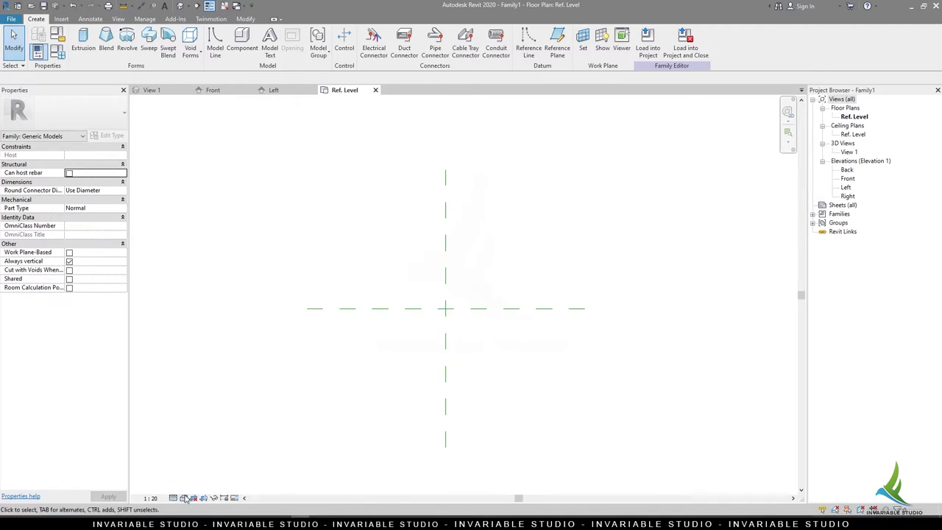
click(185, 498)
click(243, 447)
scroll(457, 309, up, 2)
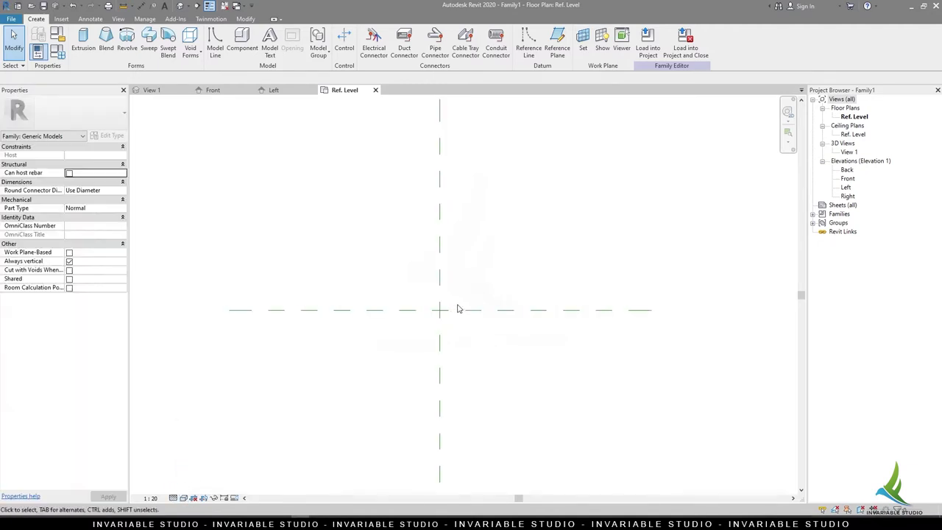
click(481, 315)
click(557, 244)
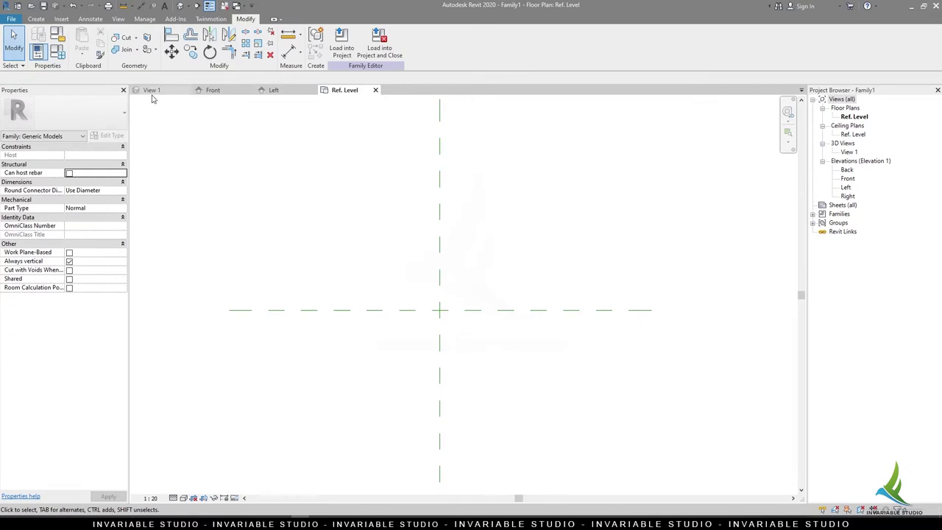
- Check the 3D, Left and Ref. Level views, then close the Left elevation
click(190, 90)
click(273, 89)
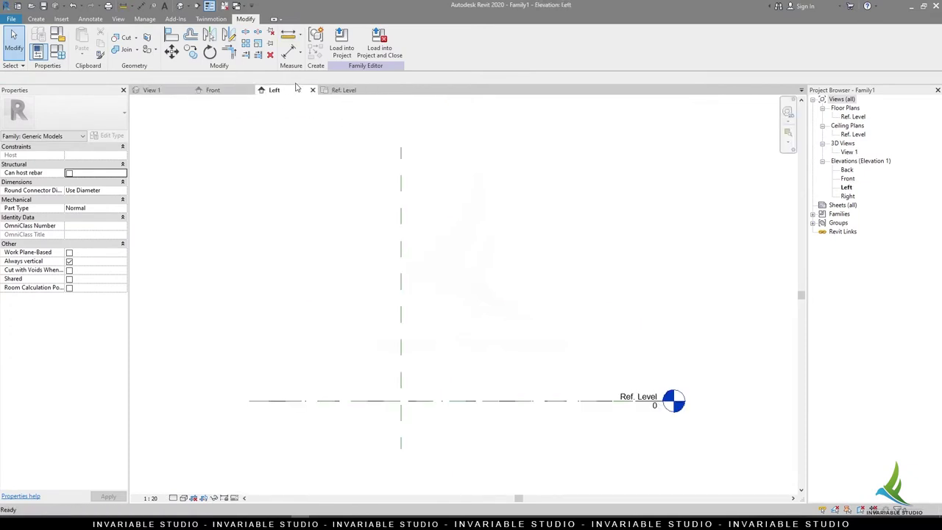
click(344, 90)
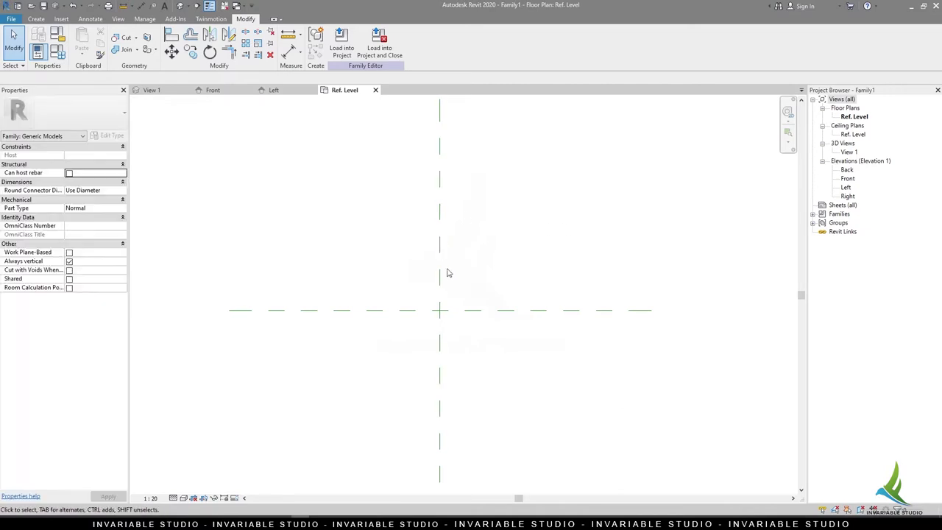
scroll(447, 273, up, 1)
click(312, 89)
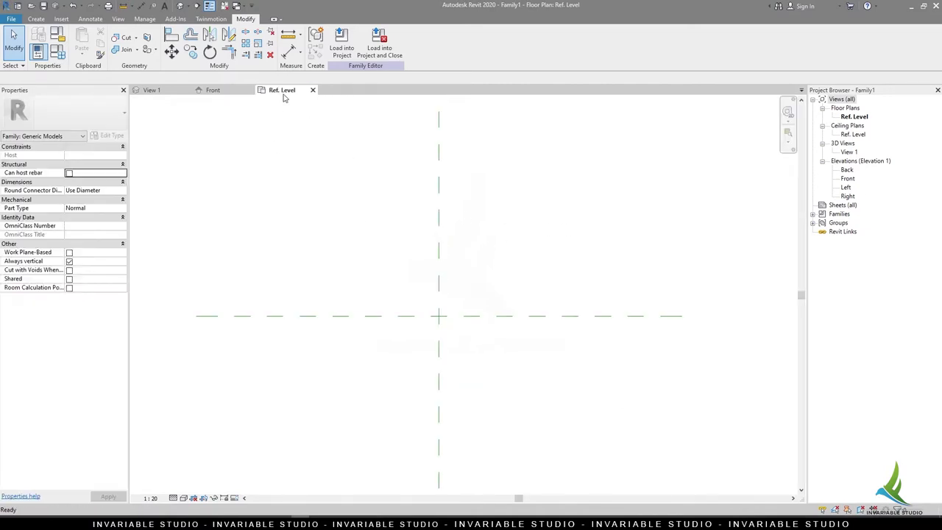
click(486, 316)
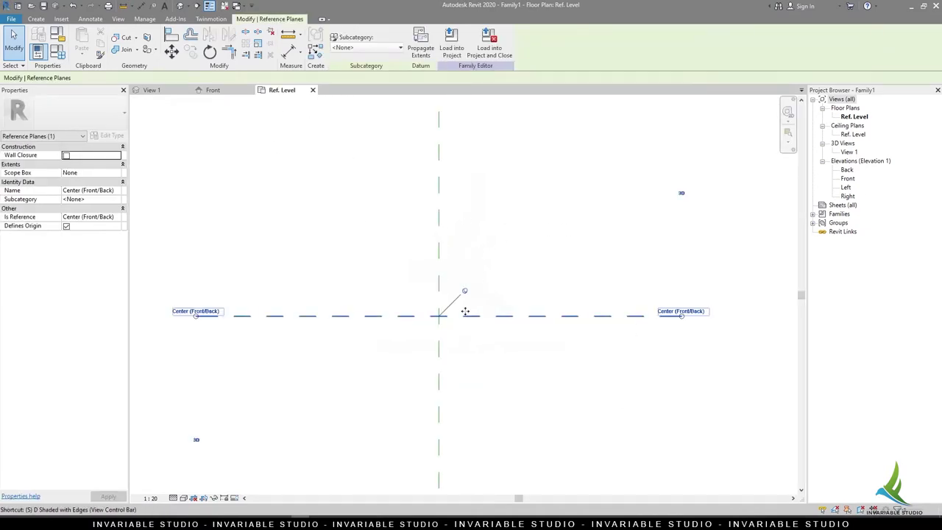
- Draw two horizontal reference planes just above the Center (Front/Back) line
key(Escape)
click(36, 18)
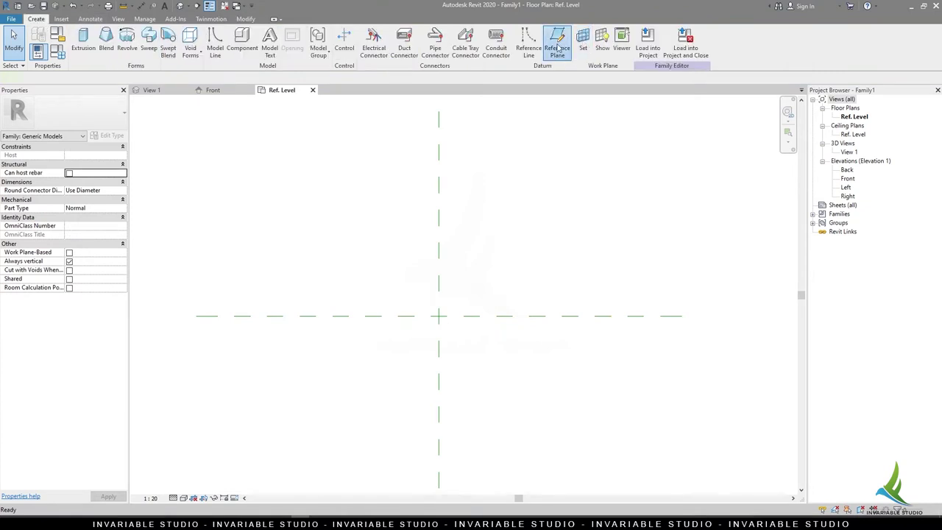
click(557, 48)
click(194, 258)
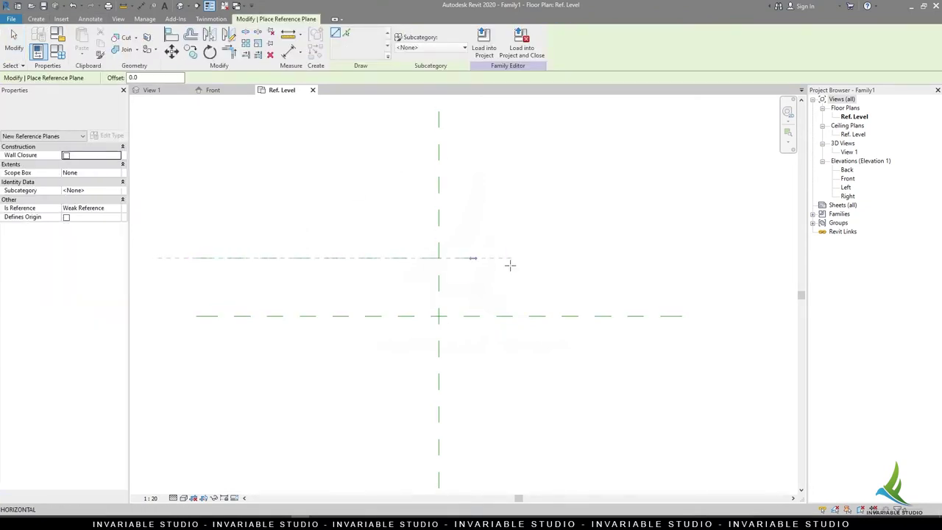
click(682, 258)
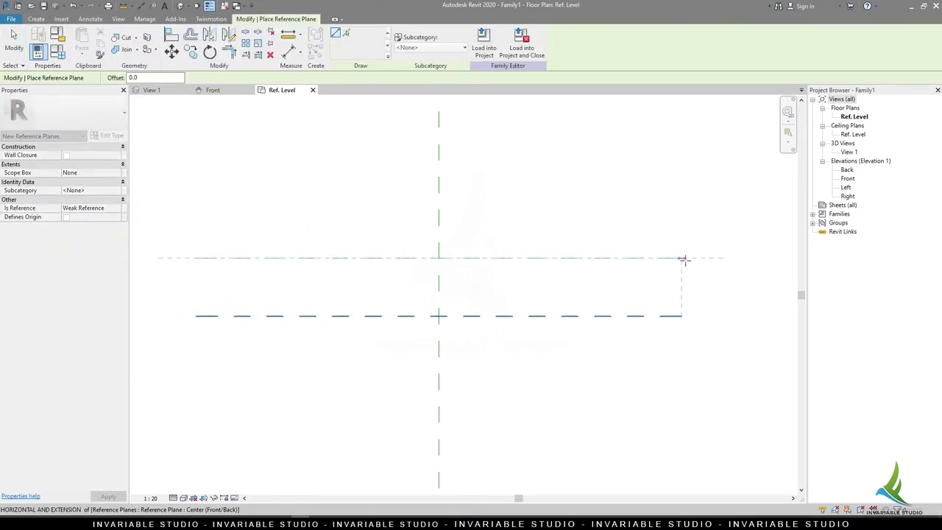
click(196, 273)
click(682, 272)
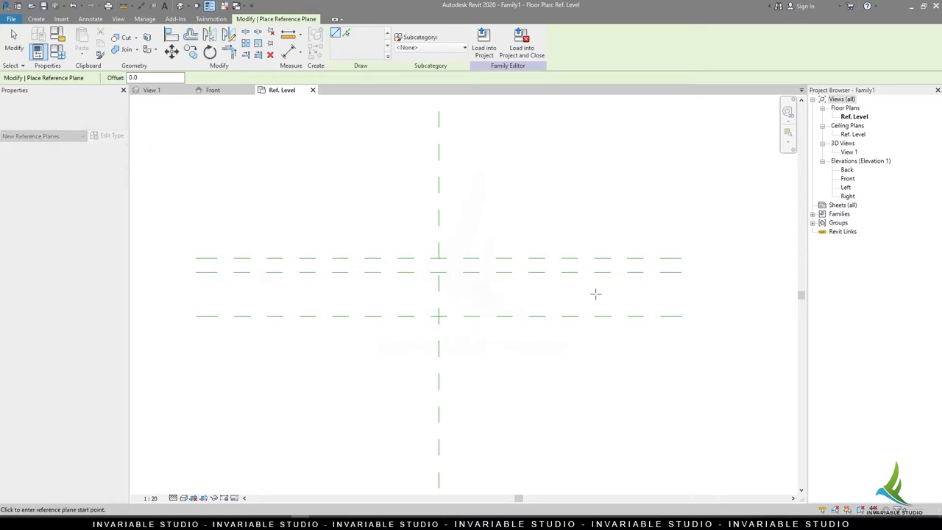
key(Escape)
key(Escape)
- Mirror the two horizontal planes below the centre line
drag(579, 289, 545, 221)
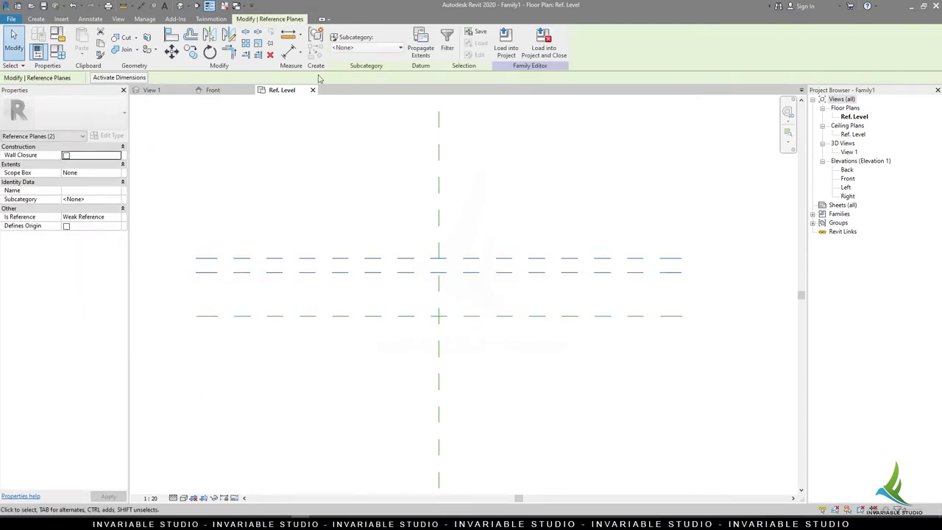
click(557, 297)
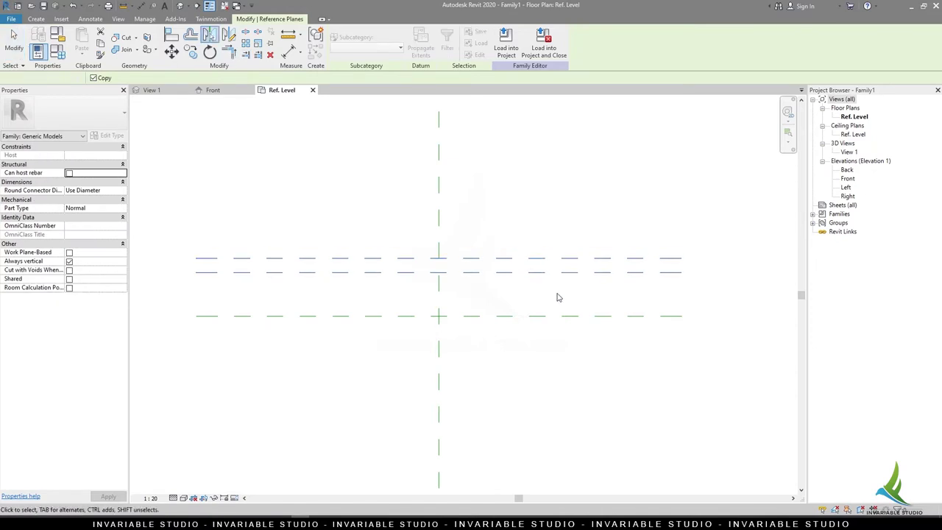
key(ctrl+Left)
click(212, 33)
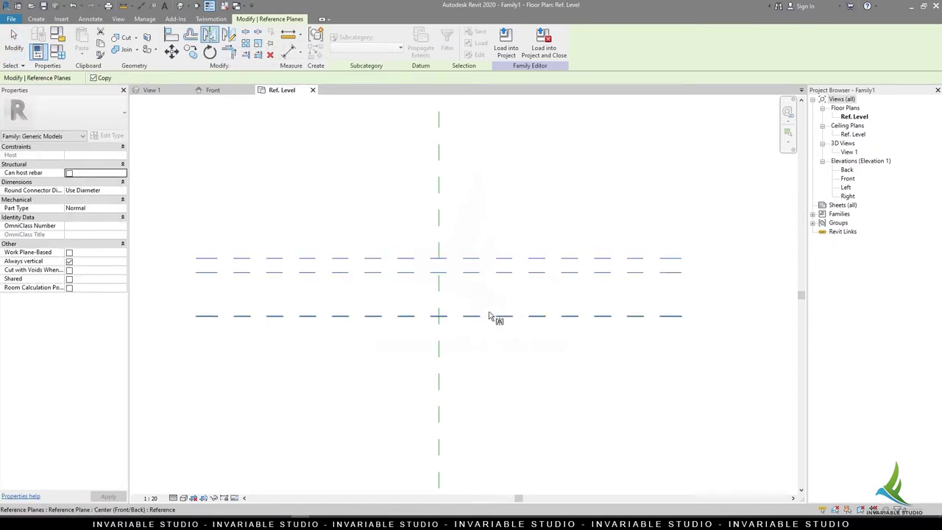
click(490, 316)
click(471, 295)
- Rotate-copy the upper plane pair 90° to vertical and mirror it right of centre
drag(526, 285, 498, 249)
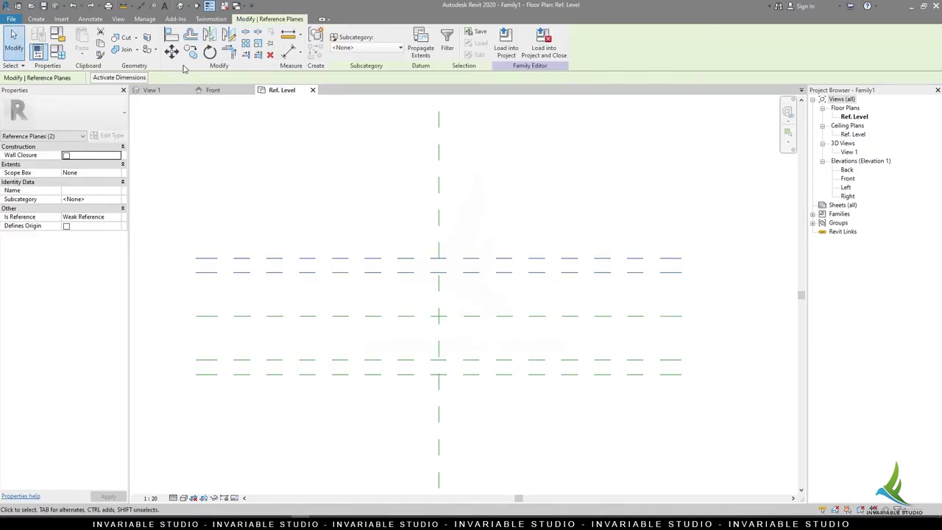
click(209, 51)
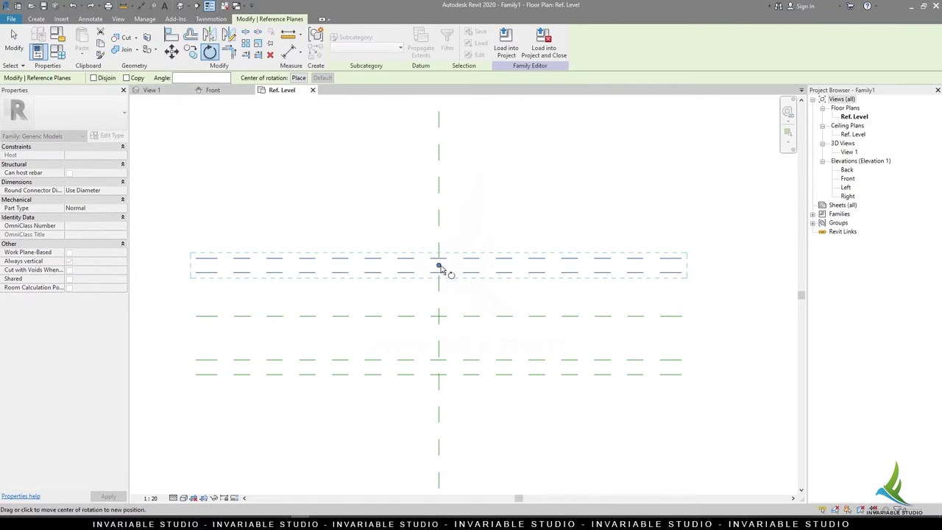
drag(440, 270, 439, 316)
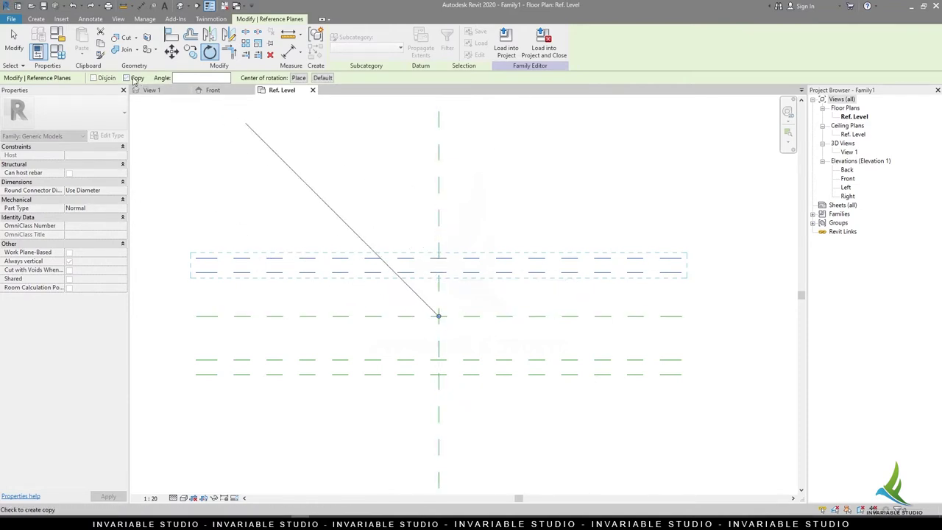
text(90)
key(Return)
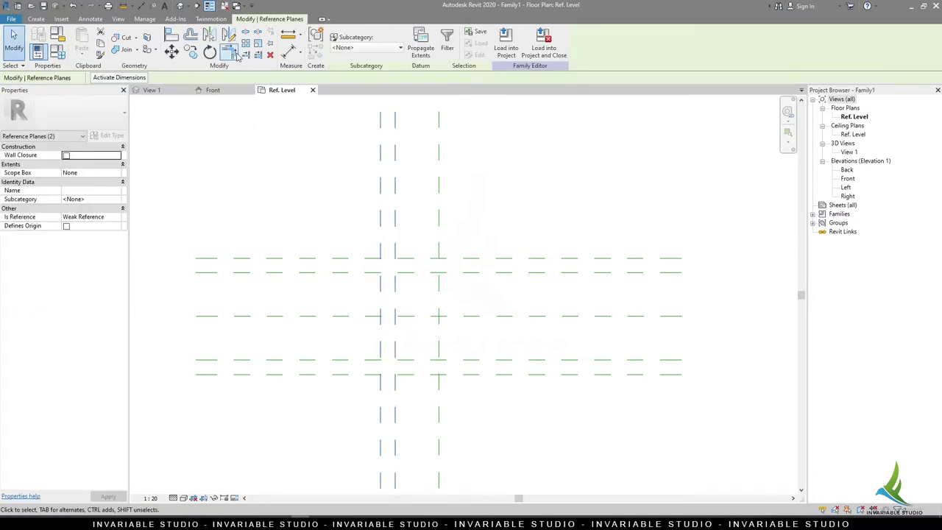
click(209, 34)
click(439, 251)
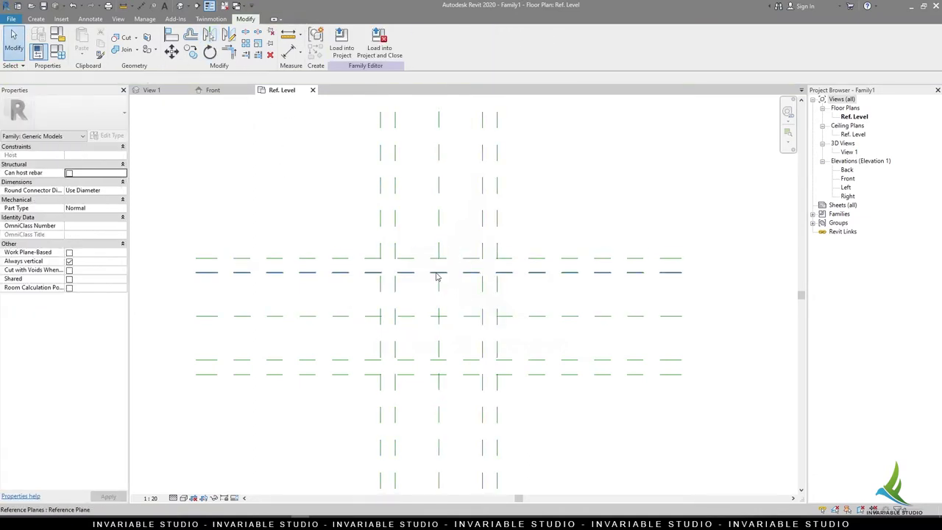
middle_drag(577, 223, 507, 199)
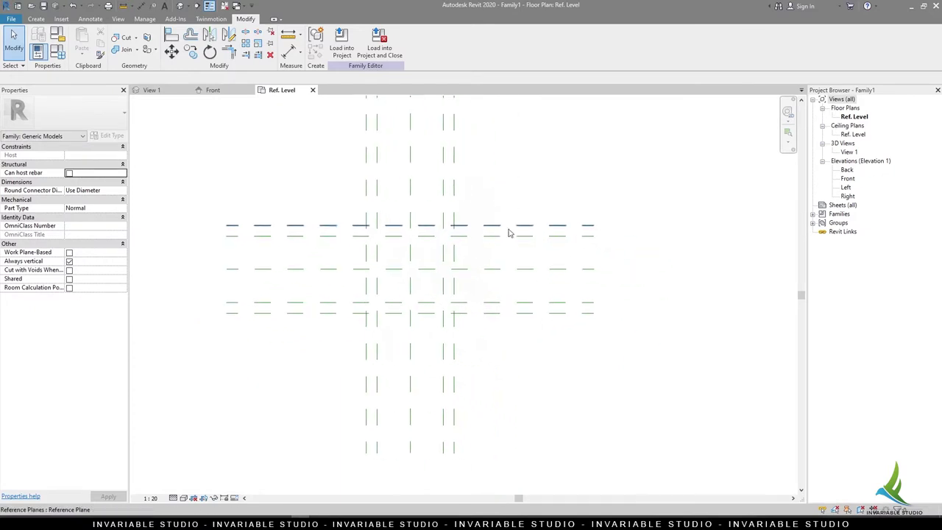
key(d)
key(i)
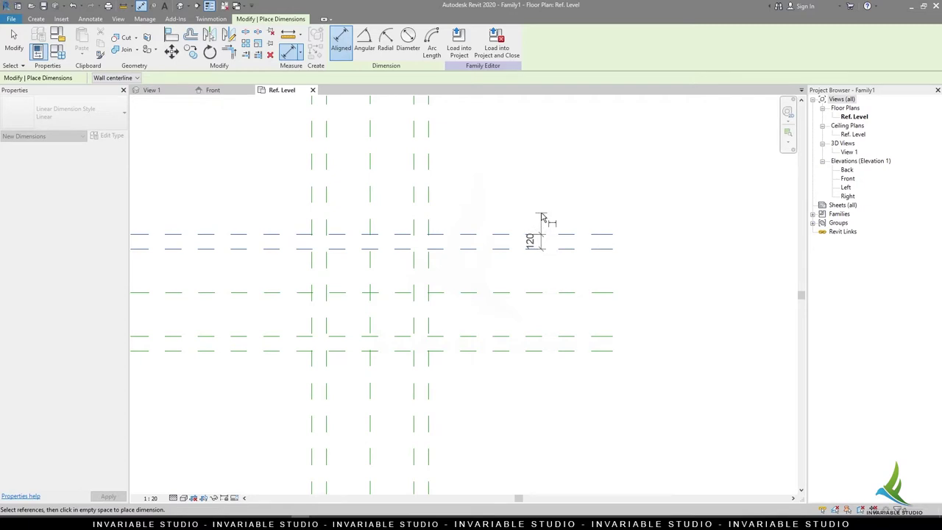
- Dimension the horizontal and vertical 360 | 360 chains, set scale 1:10, and equalize the vertical chain
click(414, 265)
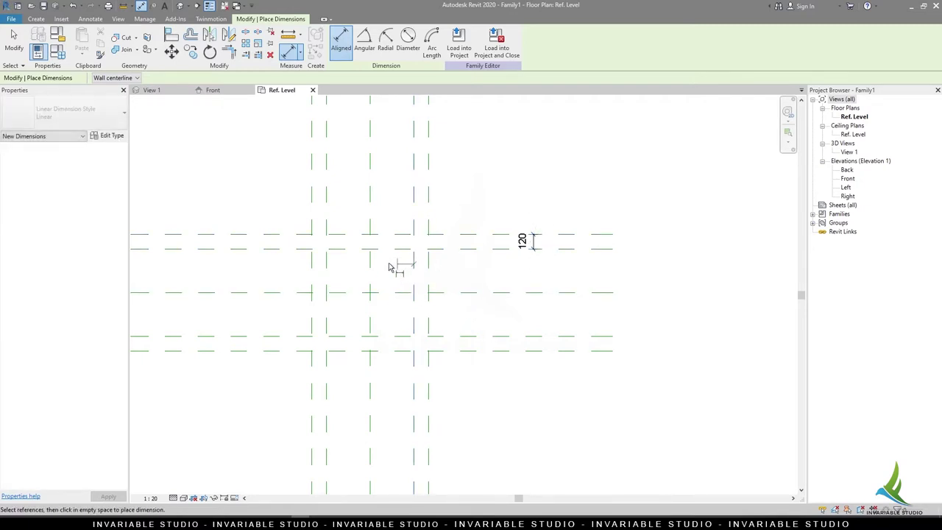
click(370, 265)
click(327, 267)
scroll(361, 254, up, 2)
click(390, 184)
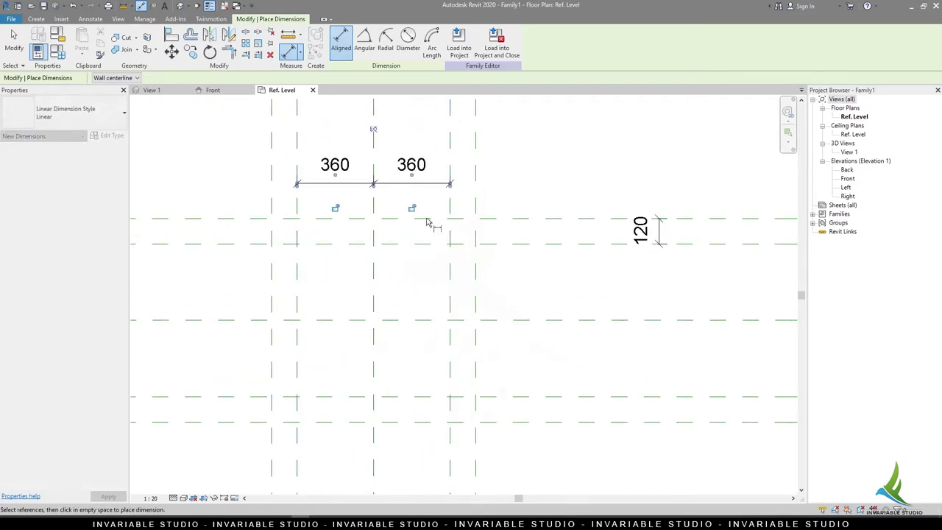
click(434, 244)
click(434, 319)
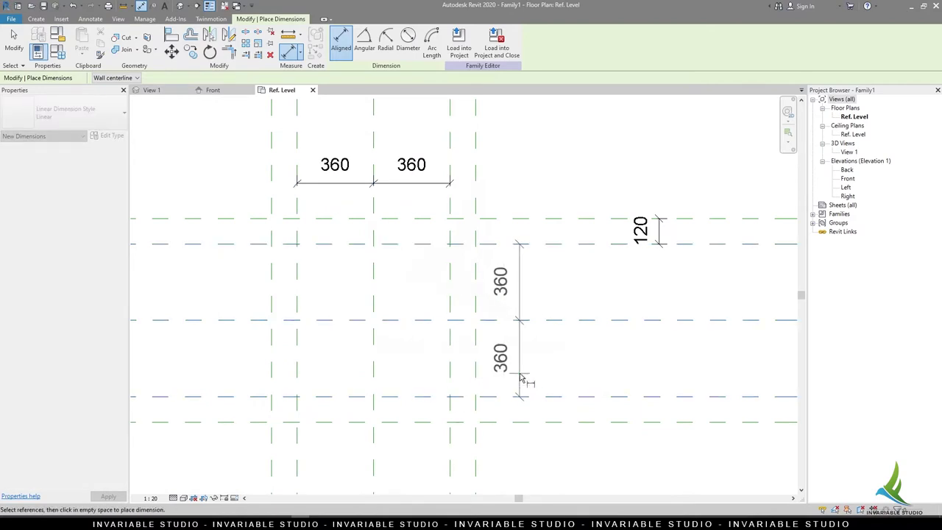
click(523, 380)
key(Escape)
key(Escape)
click(150, 497)
click(174, 392)
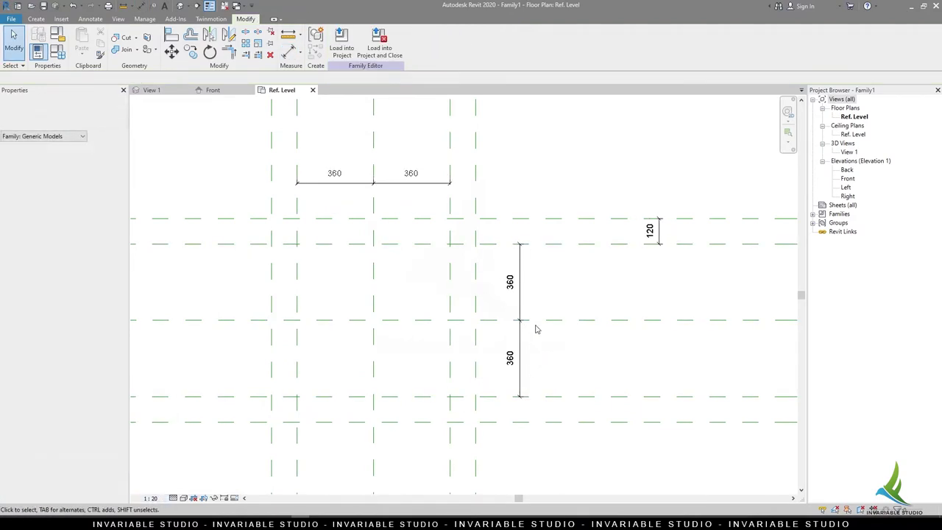
click(520, 301)
click(546, 323)
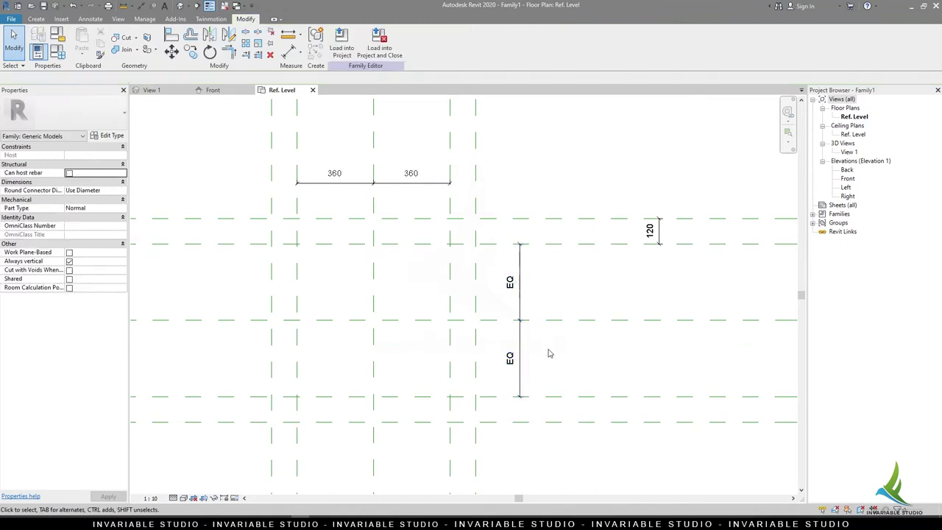
- Add 720 overall dimensions in both directions and equalize the horizontal 360 chain
key(d)
key(i)
click(551, 396)
click(549, 245)
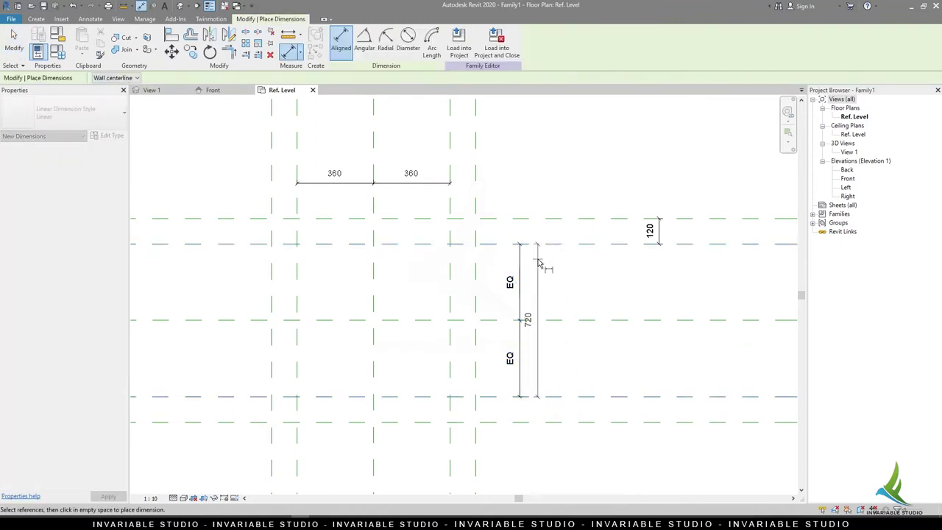
click(546, 274)
click(451, 205)
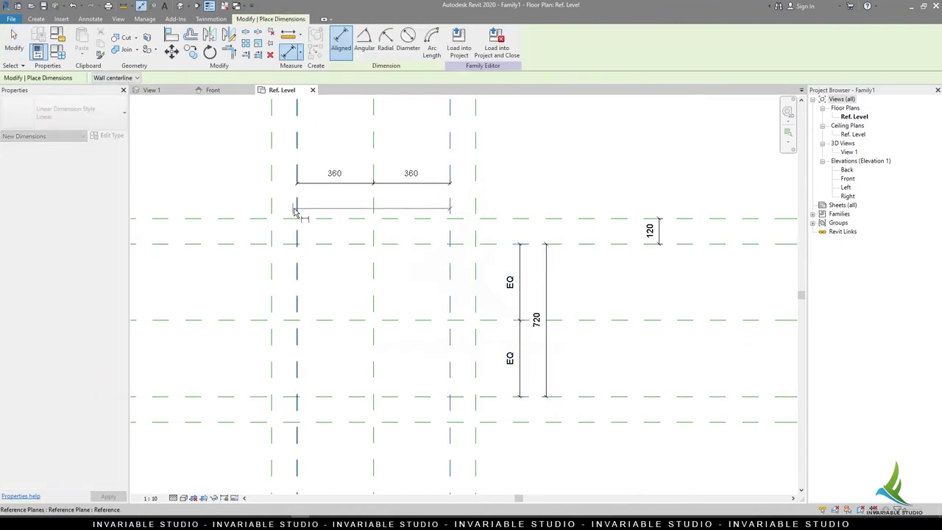
key(Escape)
click(391, 184)
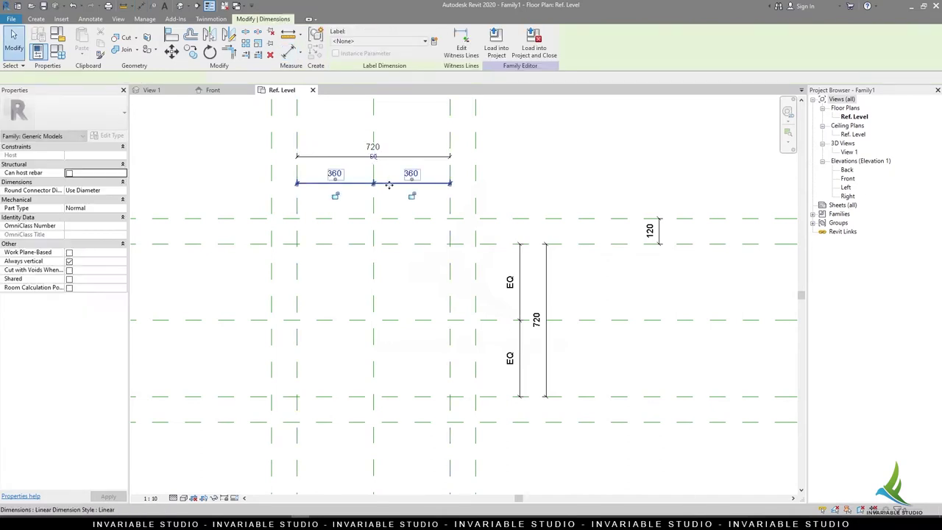
click(408, 163)
click(413, 156)
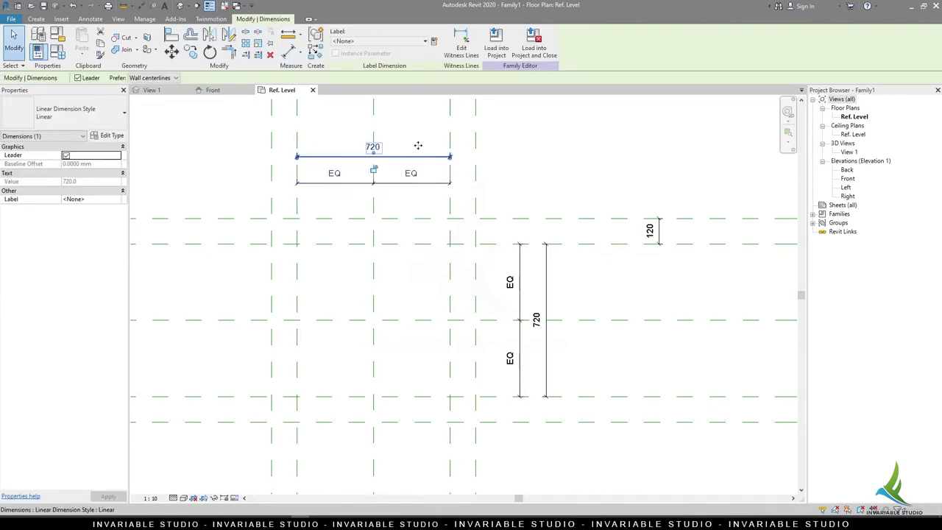
drag(413, 156, 416, 143)
click(424, 162)
- Add 120 offset dimensions across the outer plane pairs, then select the top 720 dimension
scroll(568, 243, down, 1)
middle_drag(567, 242, 572, 282)
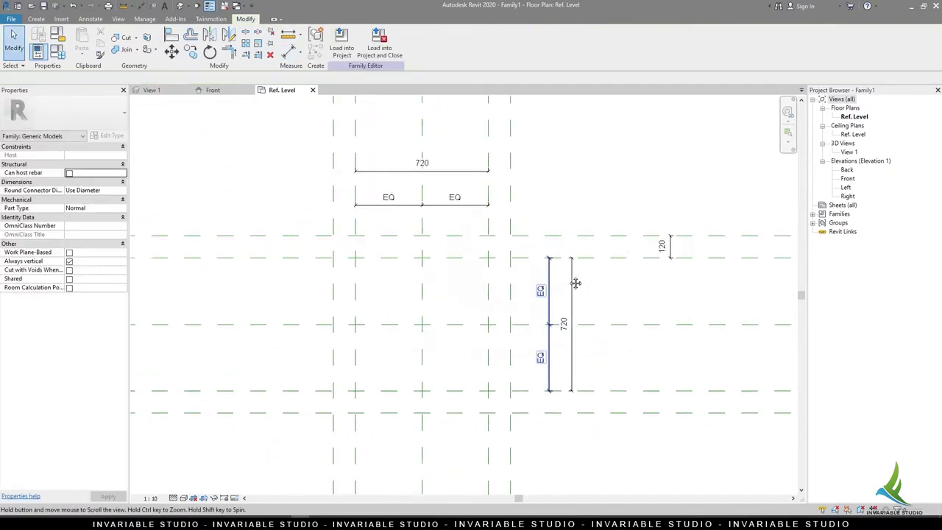
click(688, 251)
key(d)
key(i)
click(672, 394)
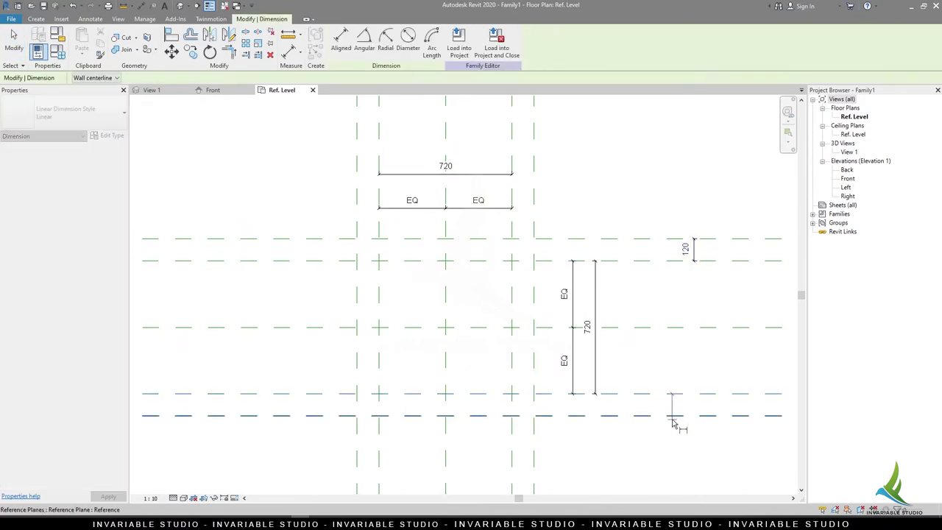
scroll(401, 430, down, 2)
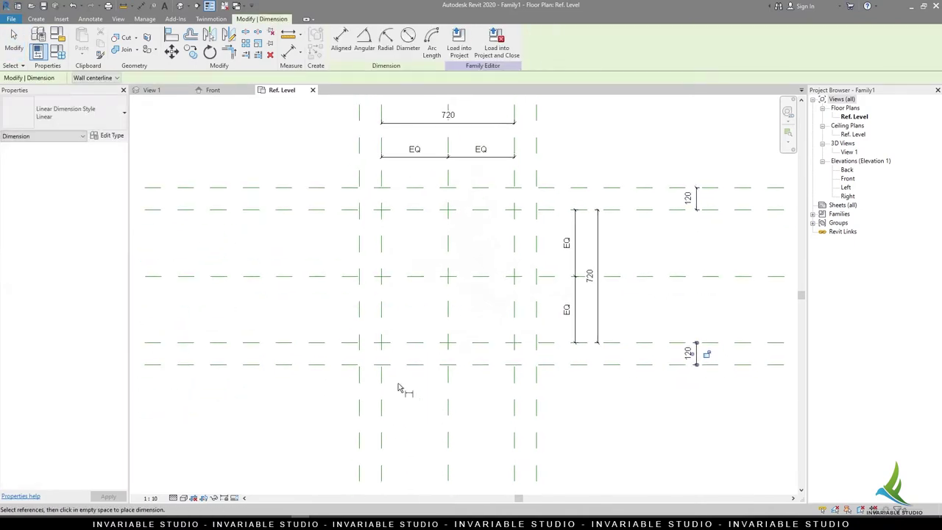
click(370, 421)
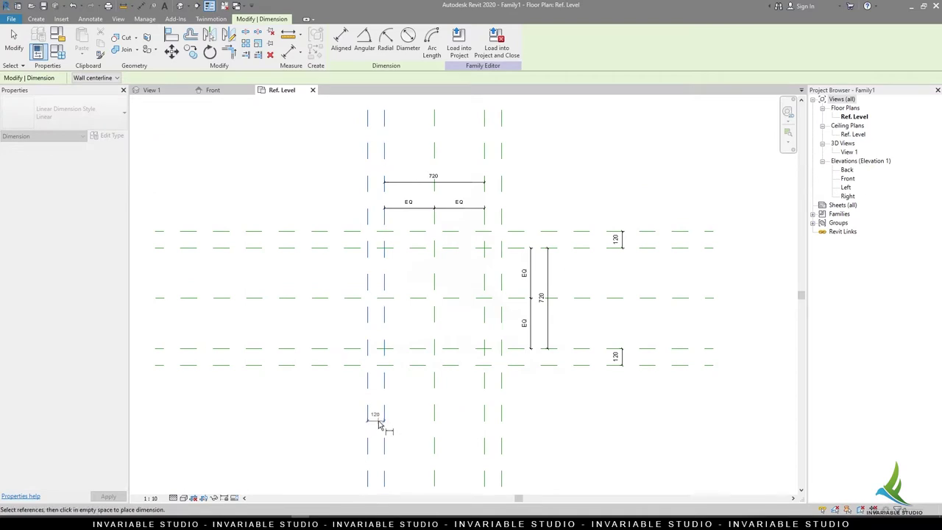
click(383, 421)
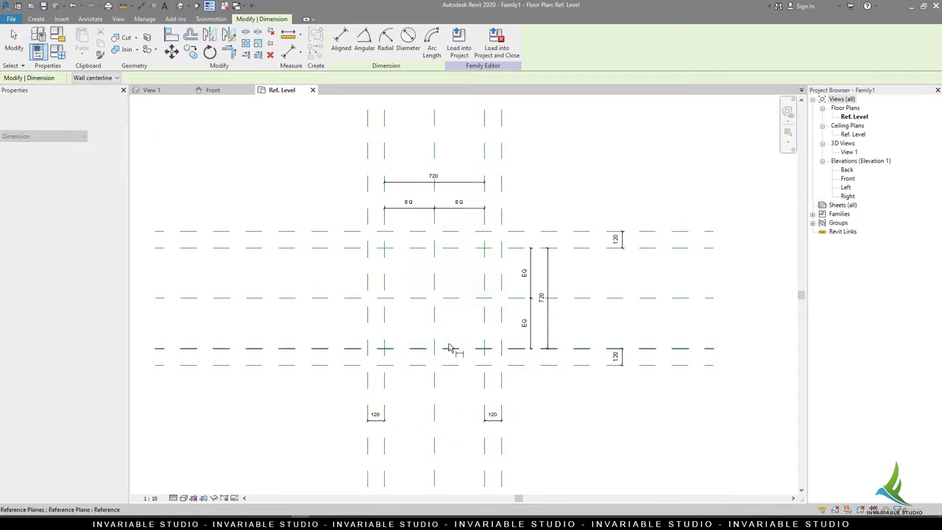
click(448, 347)
scroll(448, 346, up, 1)
key(Escape)
key(Escape)
middle_drag(442, 221, 435, 288)
click(423, 225)
click(434, 40)
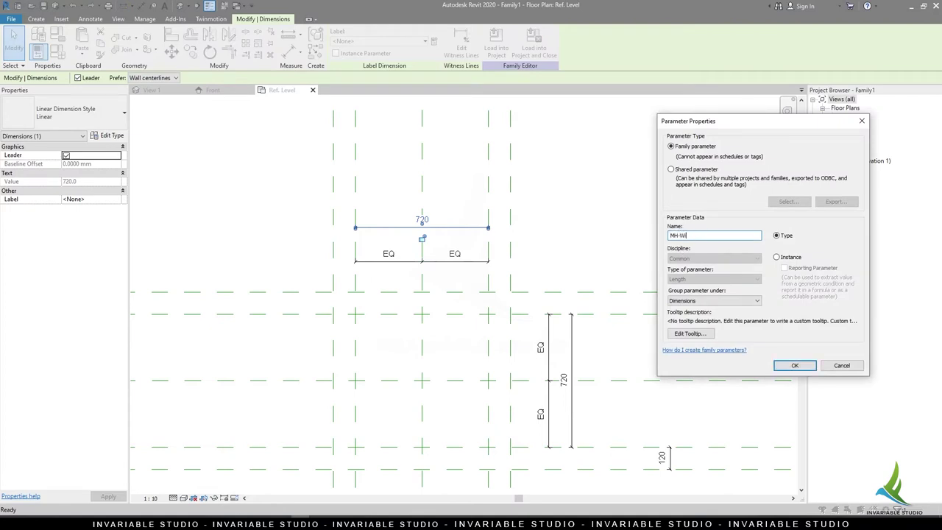
- Confirm the MH-Width parameter and label the vertical 720 dimension with MH-Width
click(794, 366)
key(Escape)
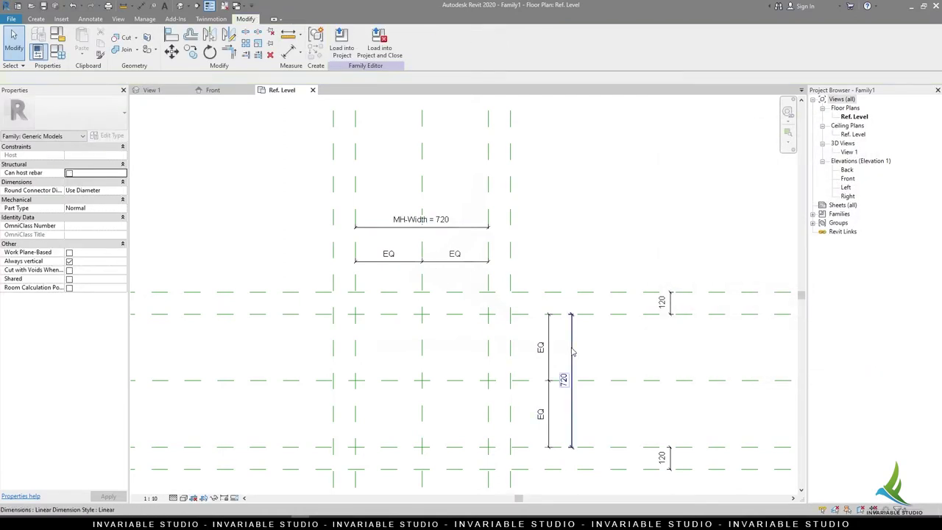
click(571, 353)
click(401, 41)
click(355, 86)
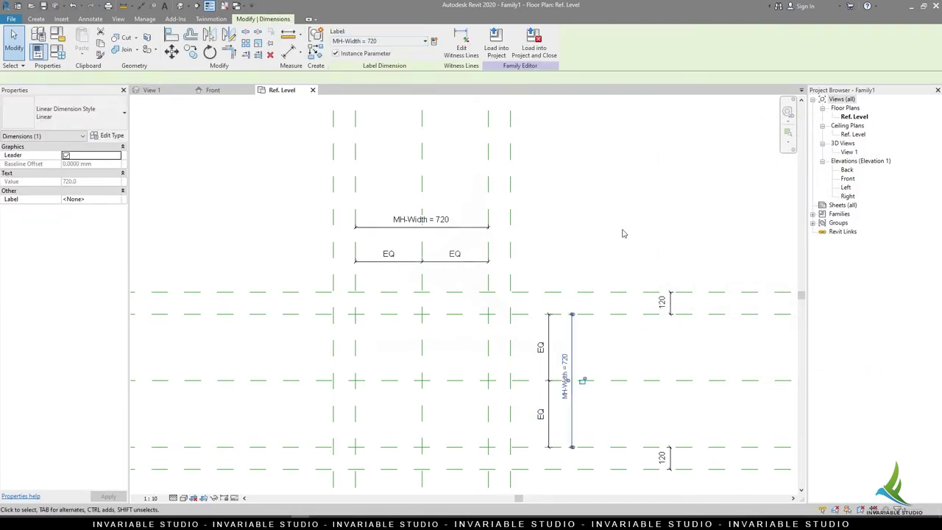
click(652, 213)
scroll(594, 257, down, 1)
middle_drag(594, 258, 576, 250)
- Create a Wall Thicknes type parameter on the upper right 120 dimension
click(625, 287)
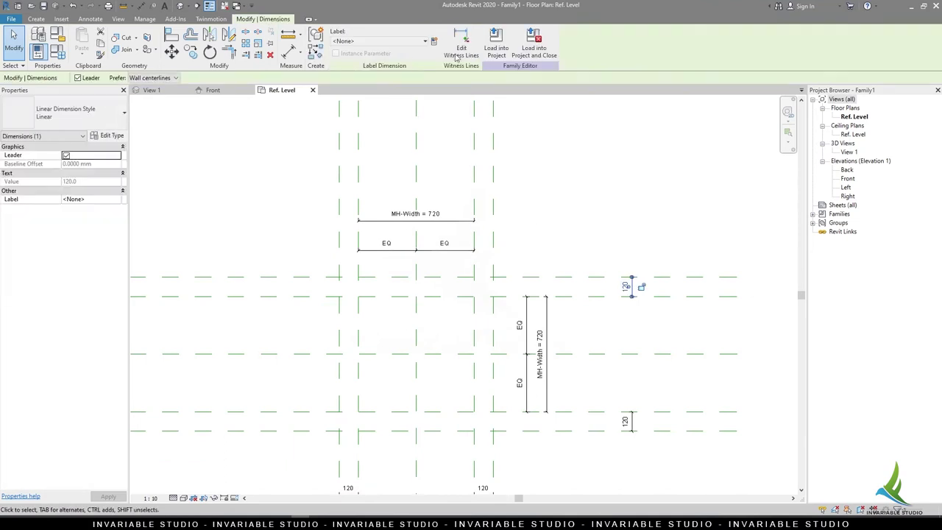
click(641, 286)
text(Wall Thicknes)
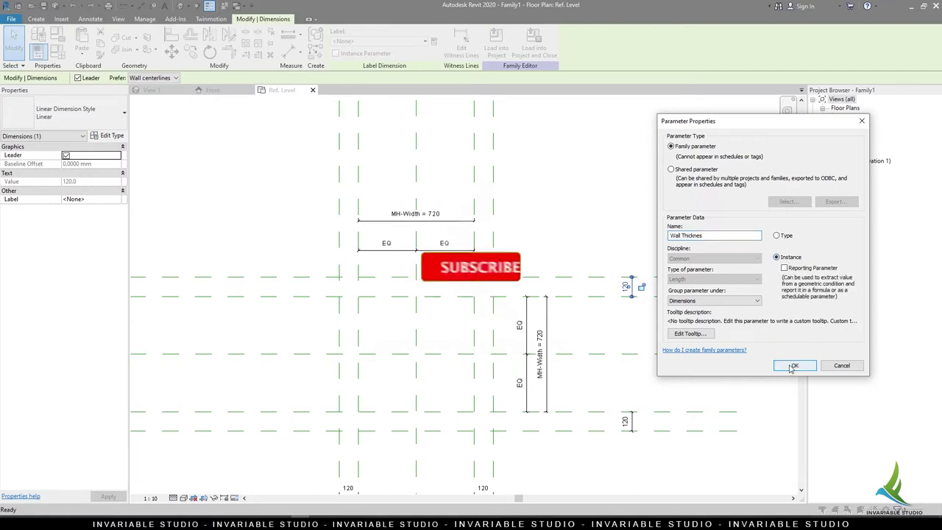
click(779, 236)
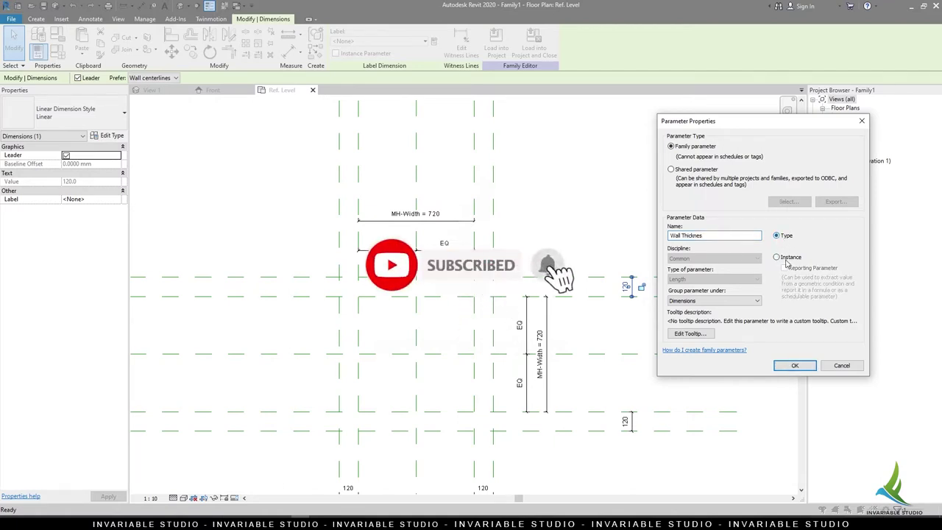
click(789, 367)
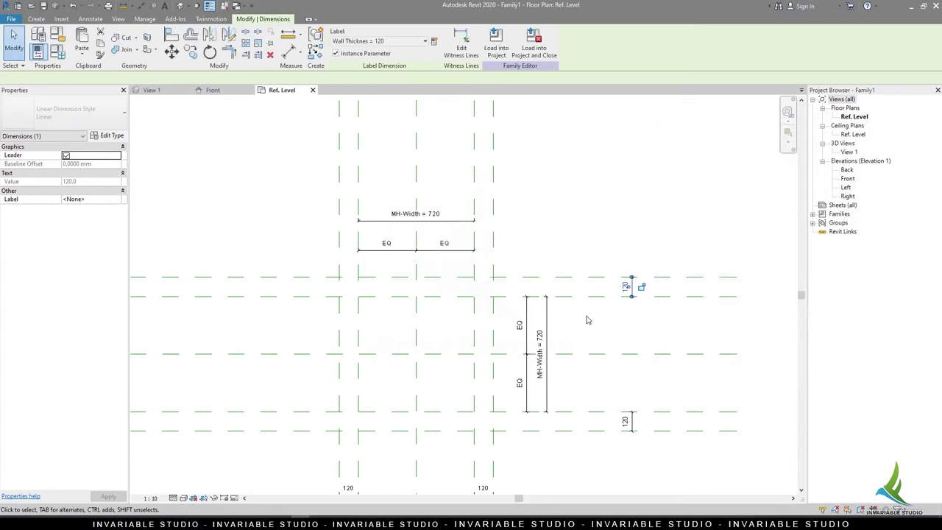
click(652, 389)
- Label the remaining three 120 dimensions with Wall Thicknes
scroll(599, 329, down, 1)
click(610, 343)
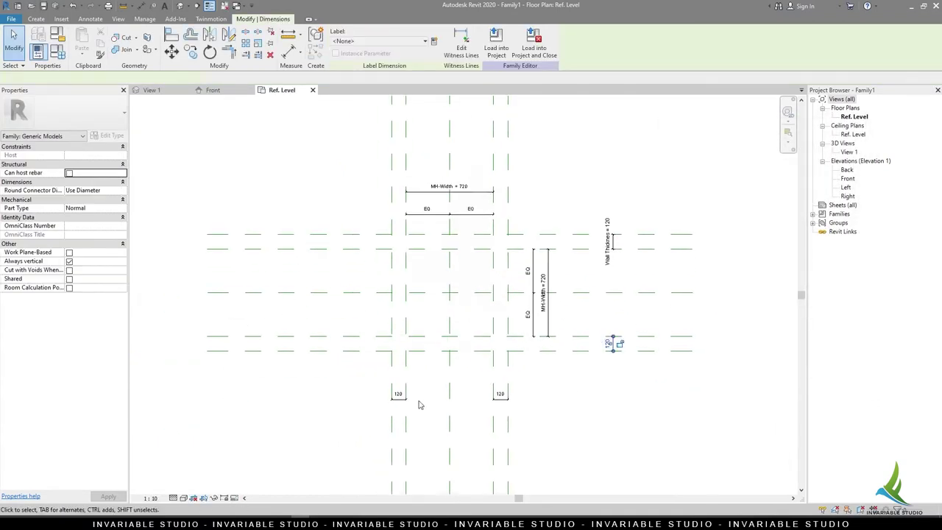
ctrl+drag(326, 383, 568, 436)
click(401, 42)
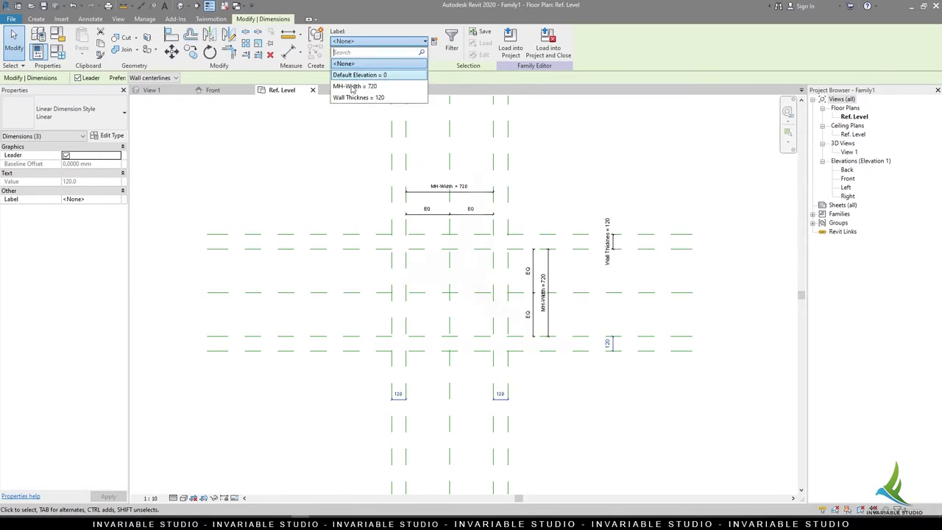
click(360, 102)
click(636, 428)
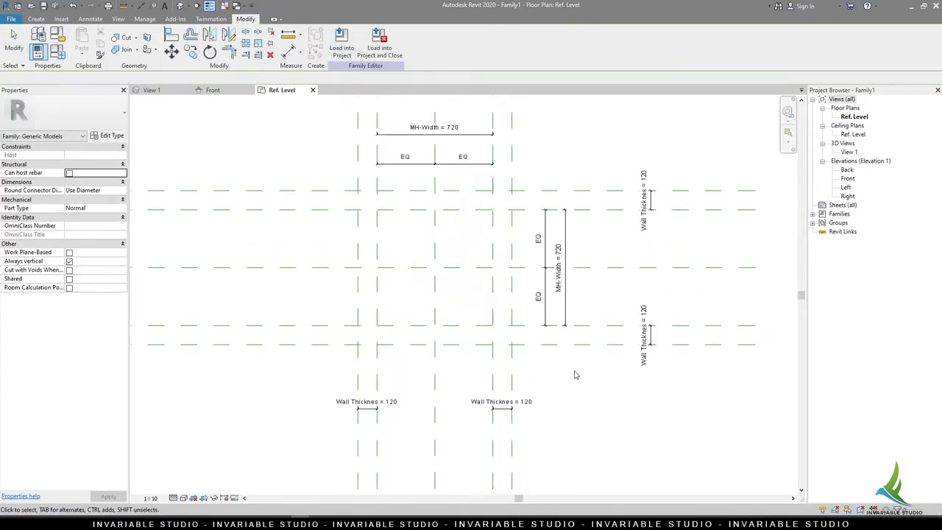
scroll(574, 374, up, 3)
scroll(602, 374, down, 1)
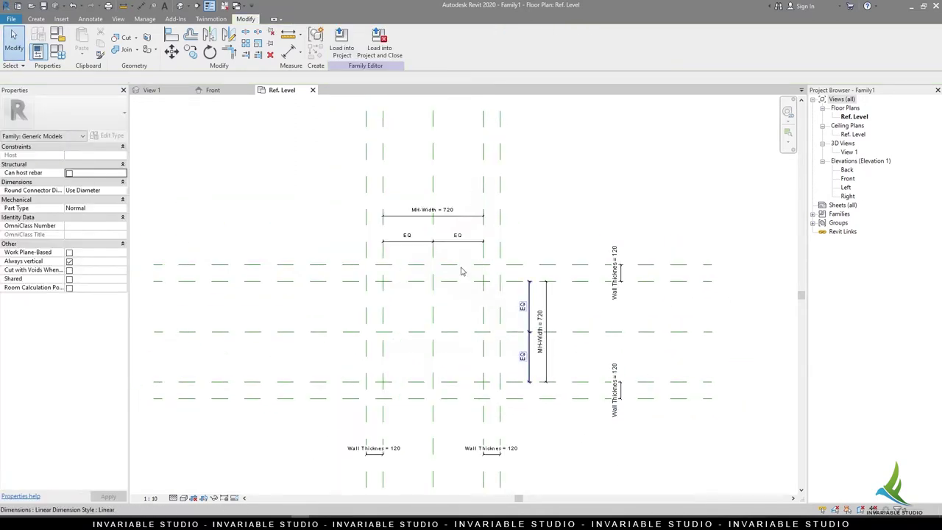
- In Family Types, set MH-Width to 1000 and Wall Thicknes to 100
click(59, 53)
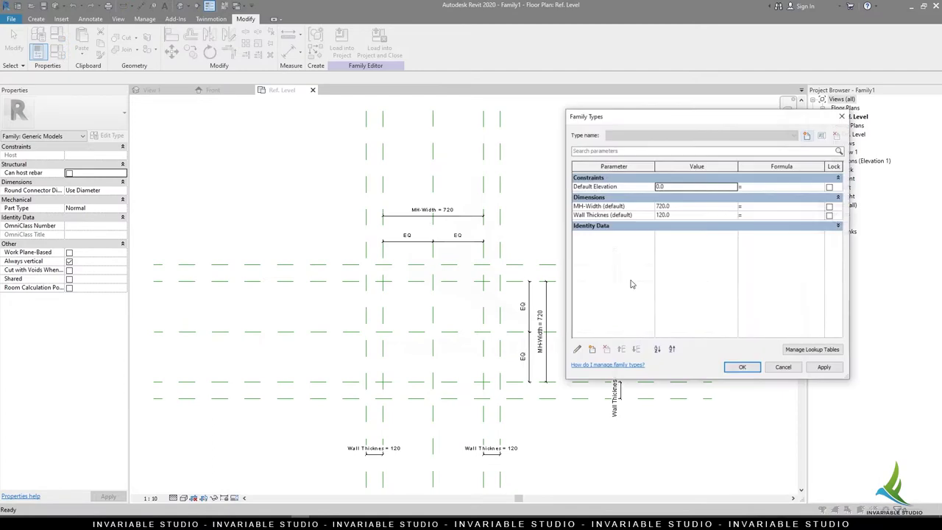
text(00)
double_click(672, 215)
text(100)
click(742, 367)
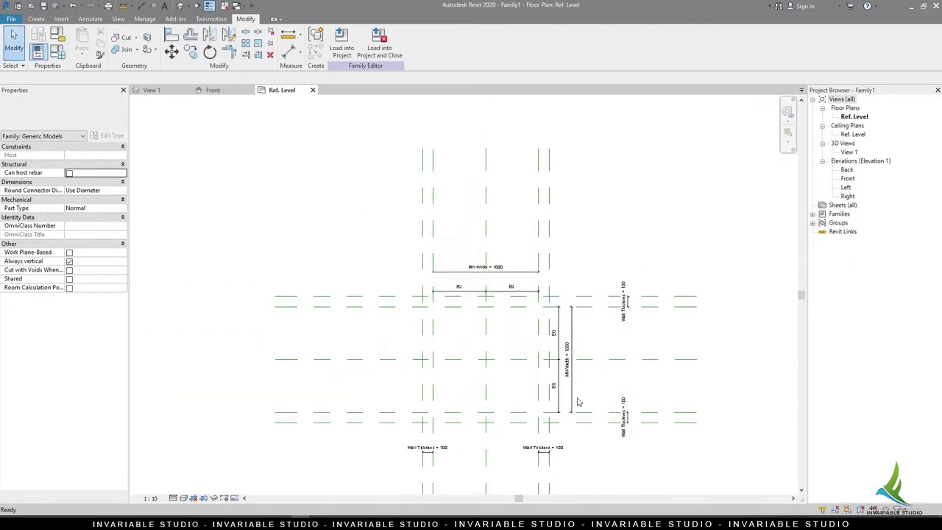
- Switch to the Front elevation view
scroll(589, 412, up, 2)
scroll(639, 410, down, 2)
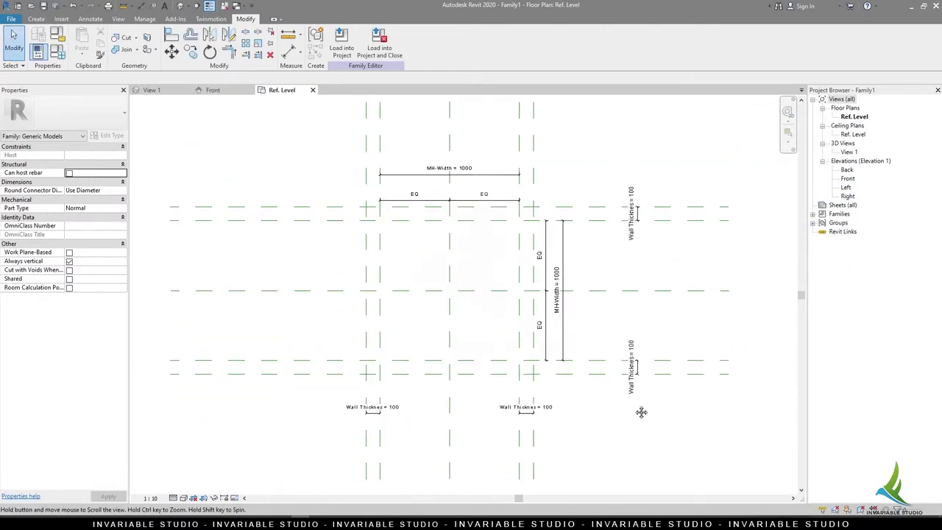
scroll(507, 267, up, 3)
scroll(492, 296, down, 2)
scroll(491, 296, down, 2)
scroll(511, 273, down, 1)
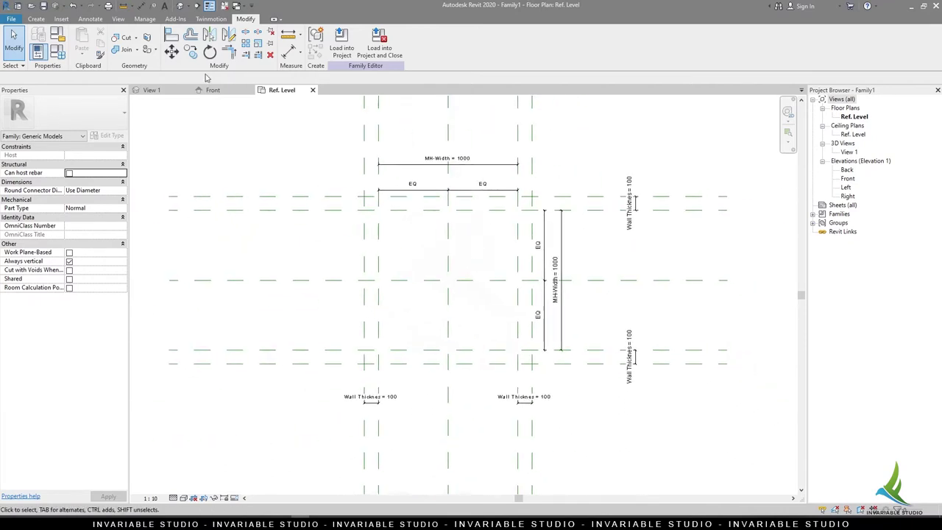
click(212, 90)
scroll(541, 383, up, 3)
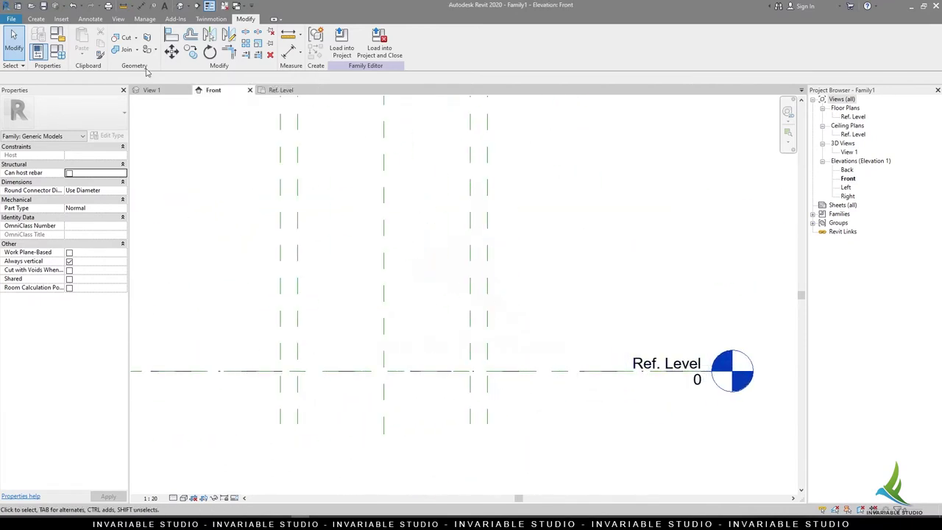
- Draw a horizontal reference plane just above Ref. Level in the Front elevation
click(37, 19)
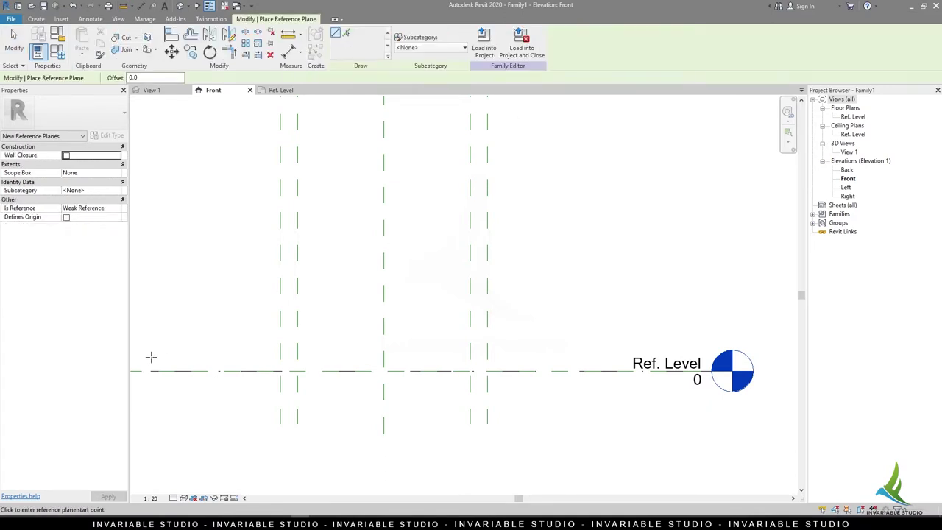
middle_drag(151, 357, 228, 361)
key(Escape)
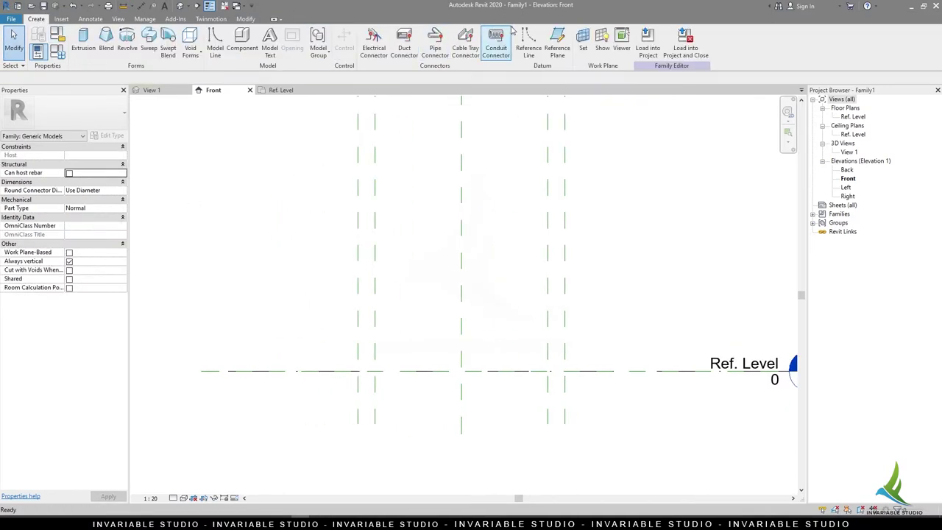
click(560, 41)
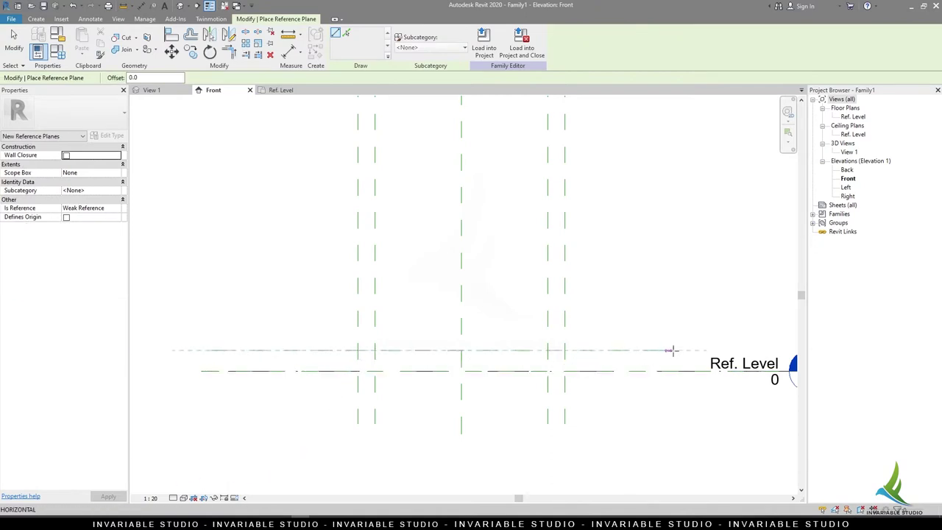
click(703, 350)
key(Escape)
key(Escape)
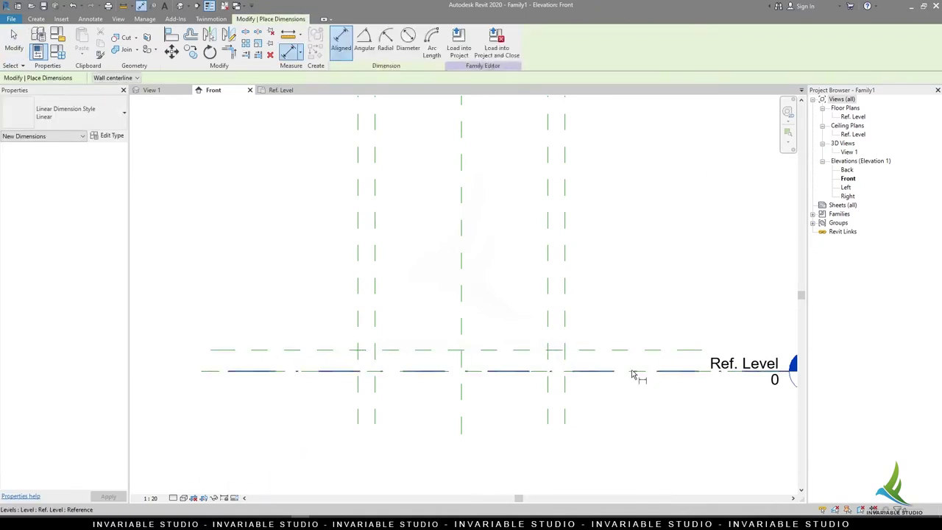
- Dimension the new plane to Ref. Level and label it Wall Thickness (100)
scroll(632, 375, down, 2)
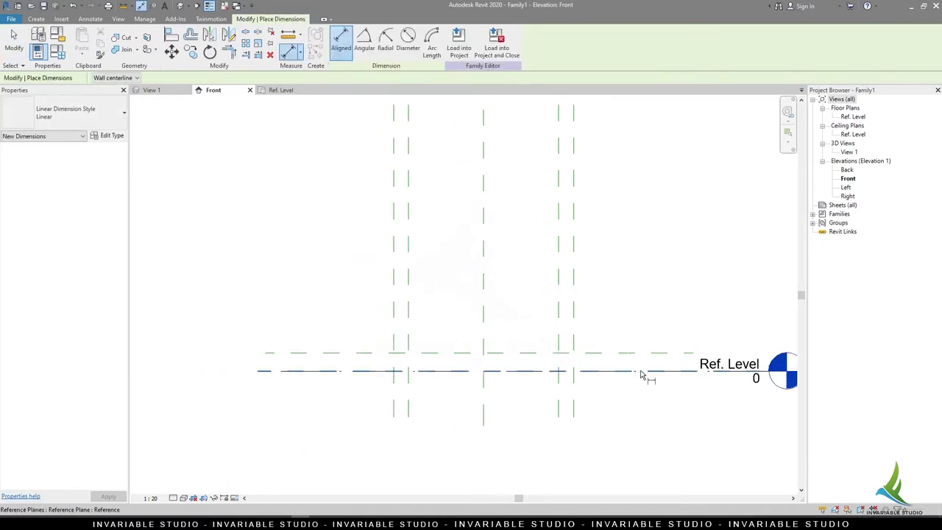
click(582, 370)
click(582, 356)
scroll(599, 368, up, 2)
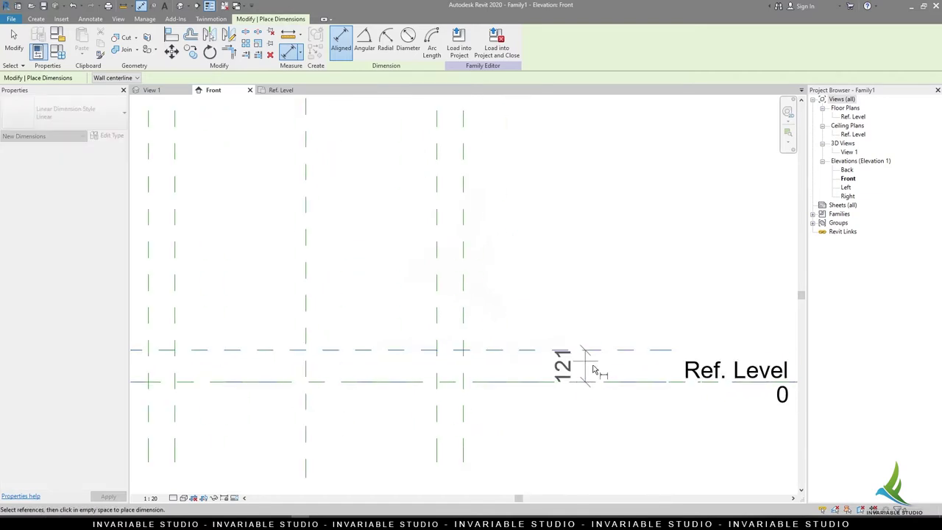
click(597, 367)
key(Escape)
click(401, 43)
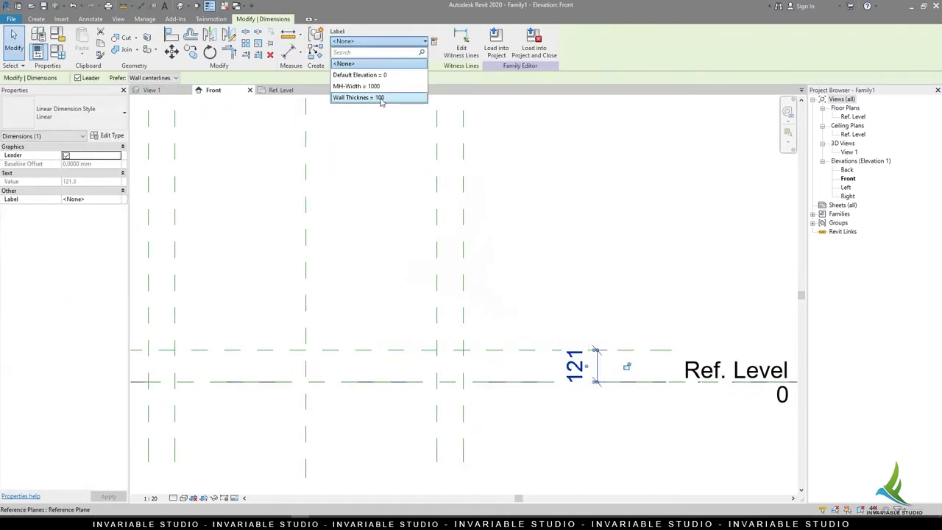
click(378, 98)
click(561, 279)
- Set the Front view scale to 1:10 and the detail level to Fine
scroll(609, 412, down, 1)
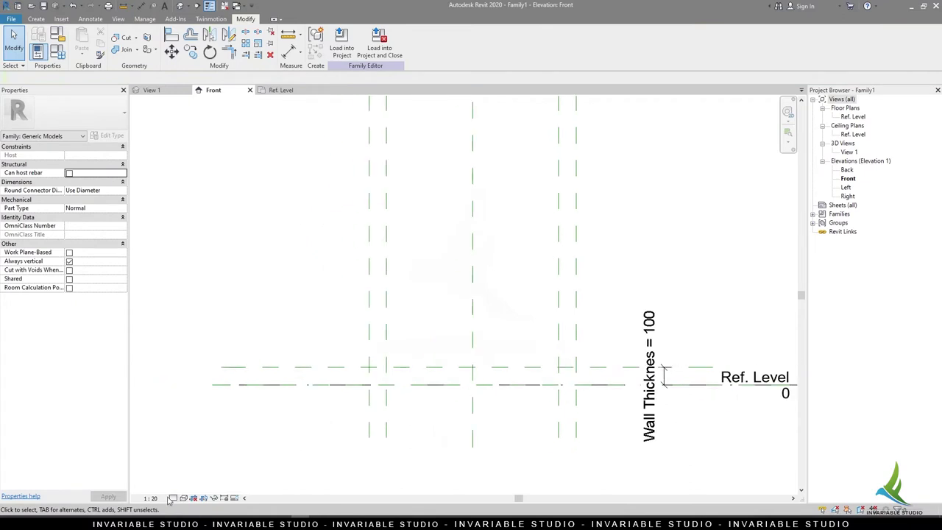
click(150, 498)
click(160, 433)
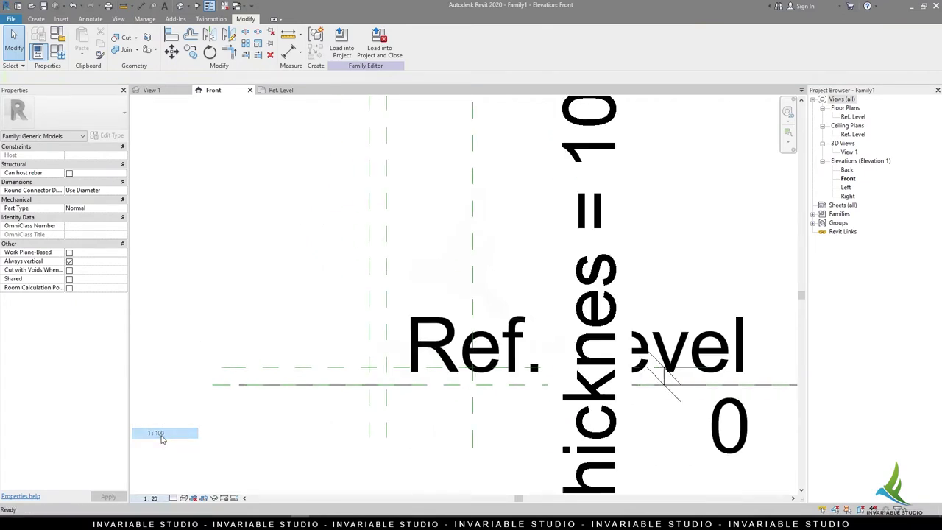
click(150, 497)
click(173, 392)
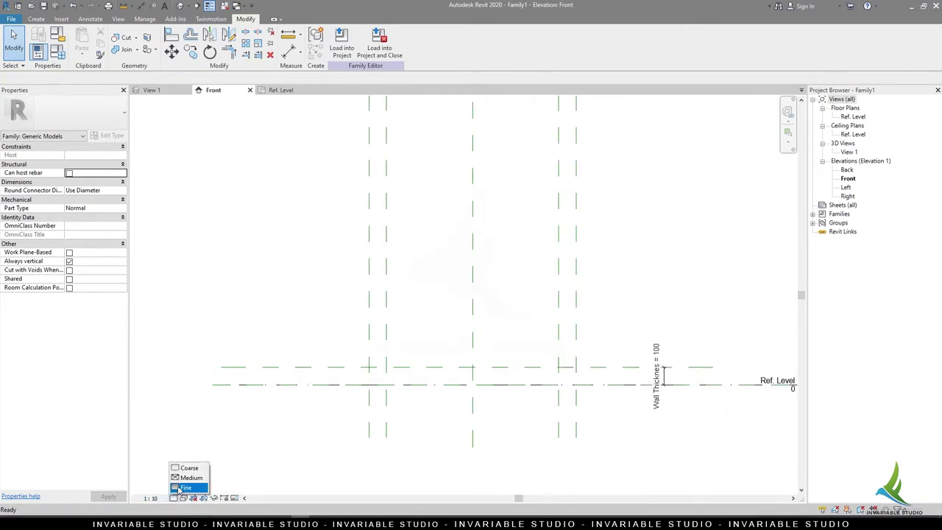
click(185, 487)
click(183, 497)
click(199, 458)
scroll(188, 442, down, 1)
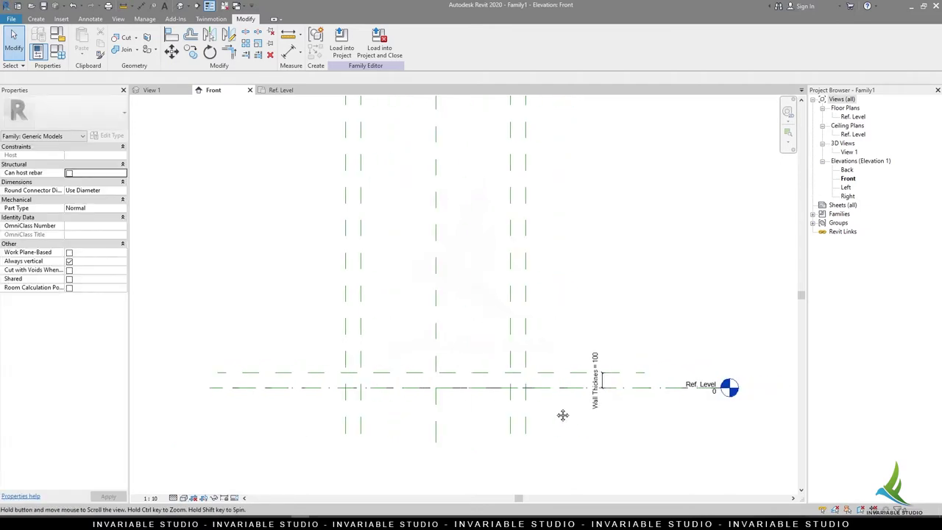
middle_drag(563, 415, 543, 421)
click(515, 379)
- Draw two horizontal reference planes near the top of the elevation with RP
key(r)
key(p)
click(197, 379)
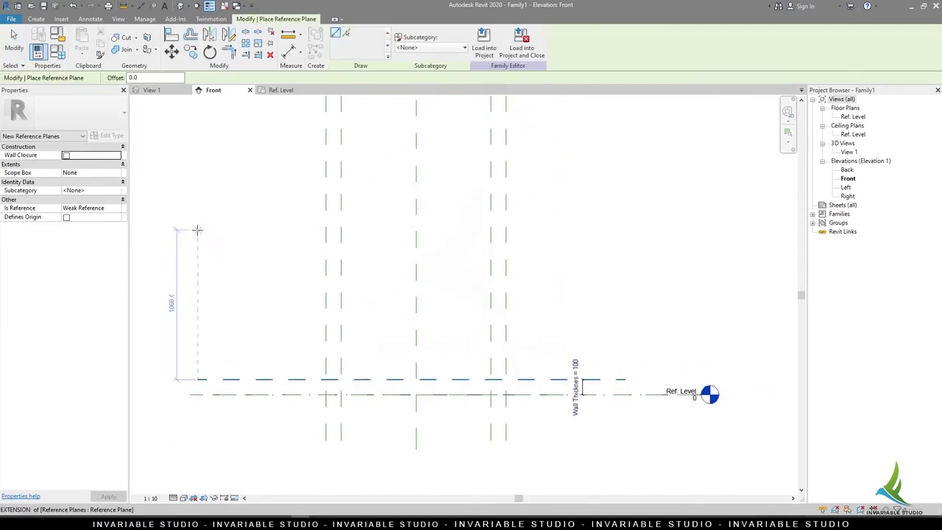
click(198, 229)
click(615, 228)
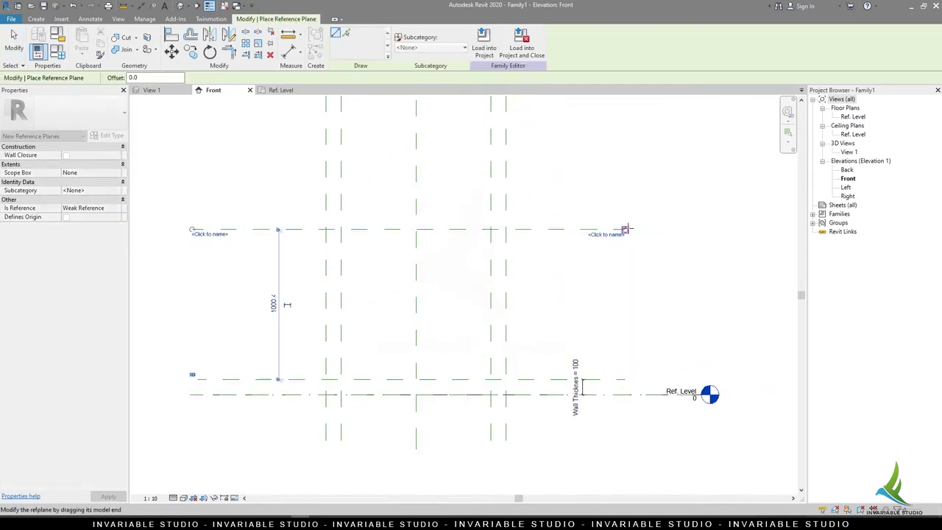
key(Escape)
click(525, 232)
key(r)
key(p)
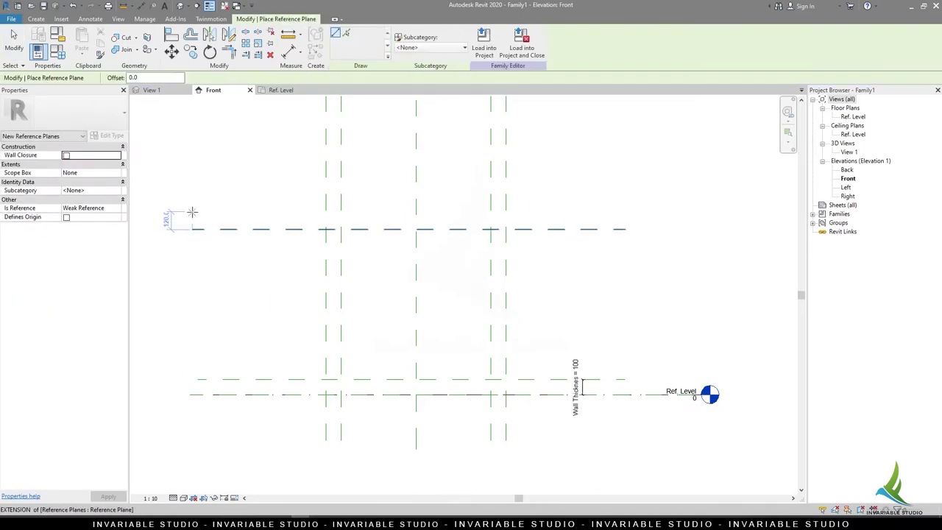
click(191, 212)
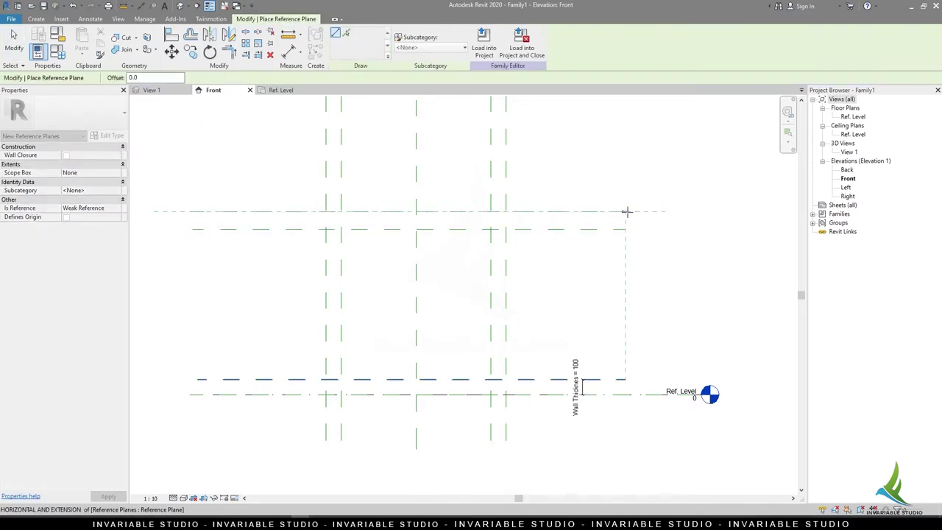
click(626, 211)
key(Escape)
- Dimension Ref. Level to the top plane (1220) and label it with new instance parameter MH-Hight
key(d)
key(i)
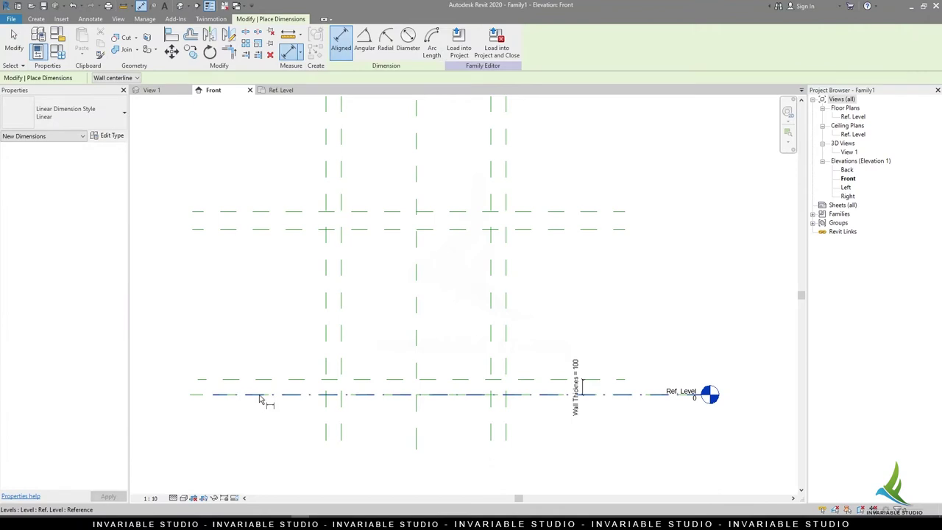
click(259, 398)
click(267, 211)
click(273, 268)
key(Escape)
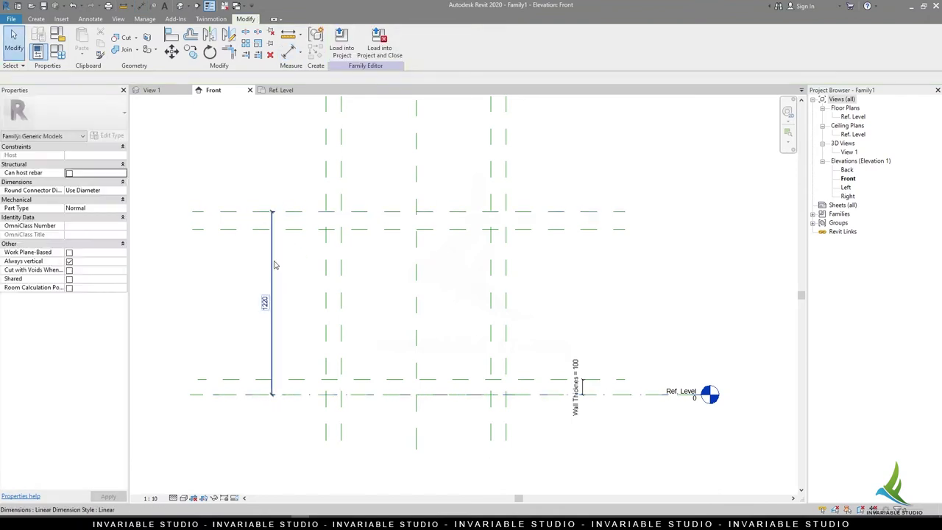
click(272, 265)
click(280, 303)
text(MH-Hight)
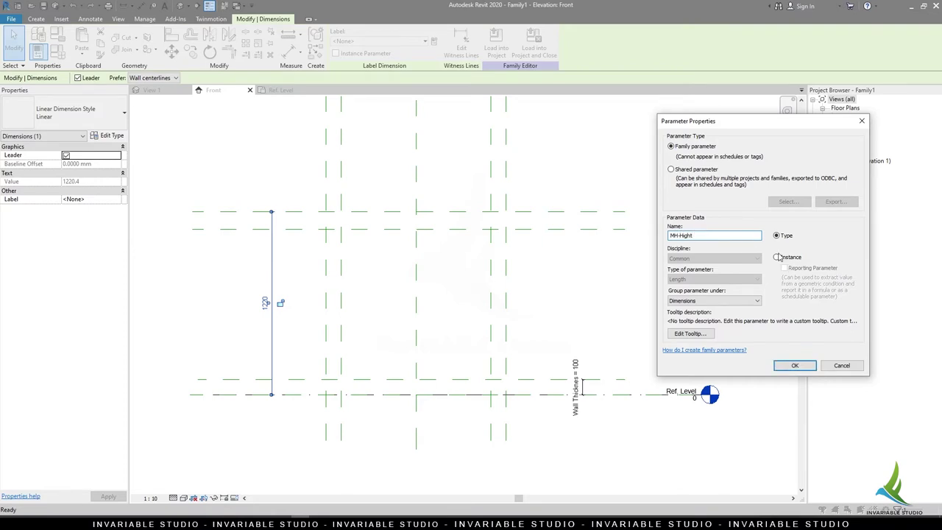
click(777, 258)
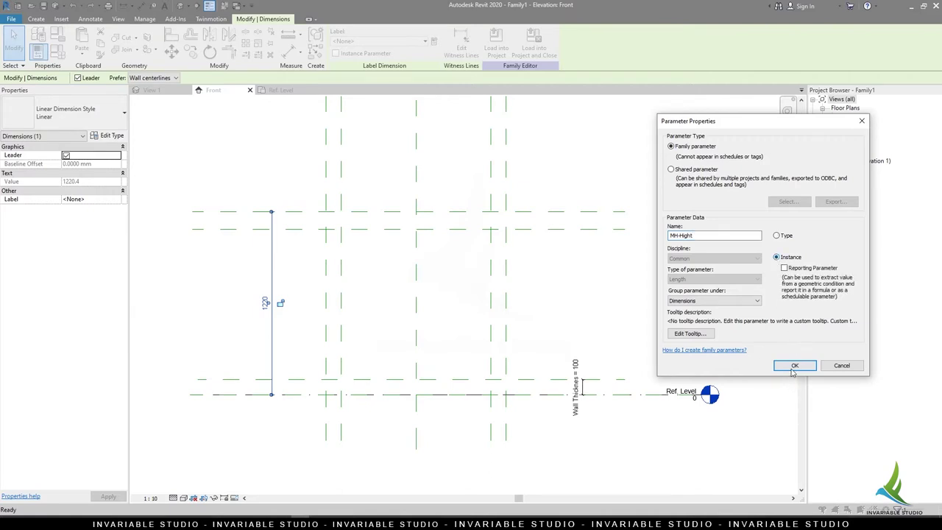
click(794, 366)
click(565, 283)
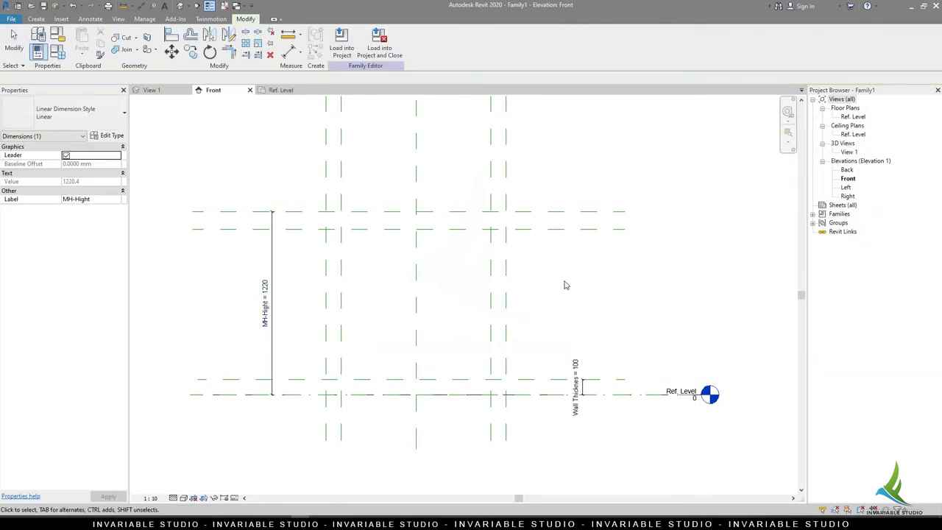
- Begin dimensioning between the topmost reference plane and the plane just below it
key(d)
key(i)
click(588, 211)
click(588, 229)
- Place the 120 top-slab dimension and label it Wall Thickness (100)
click(583, 220)
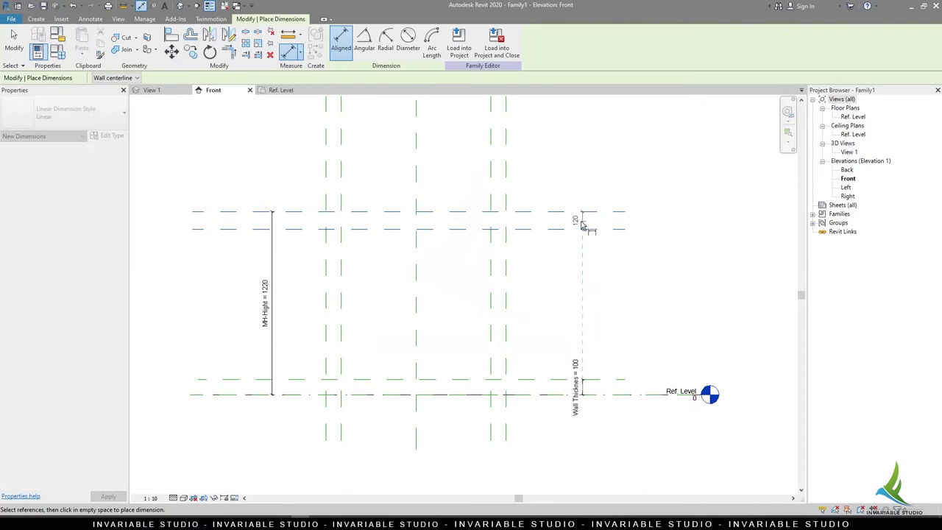
key(Escape)
key(Escape)
click(589, 228)
click(379, 41)
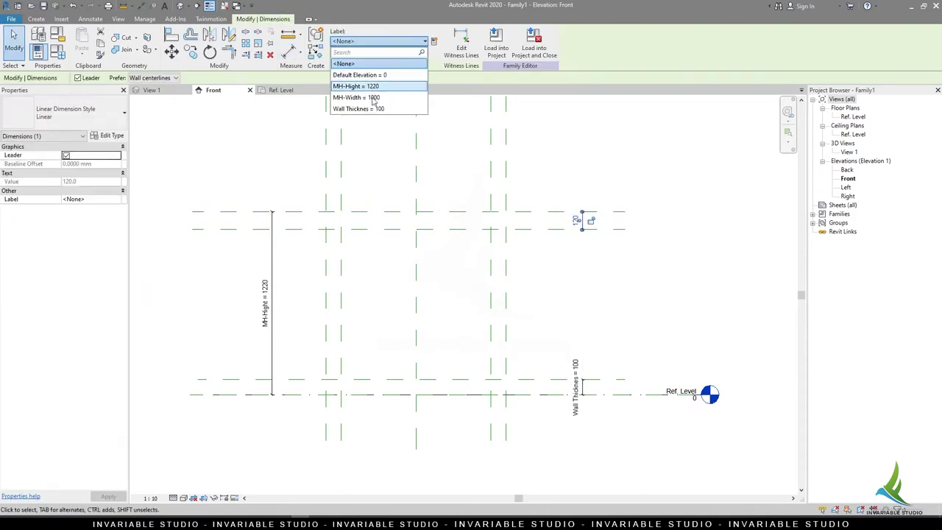
click(374, 109)
click(559, 271)
- Open the Ref. Level floor plan
scroll(545, 258, up, 1)
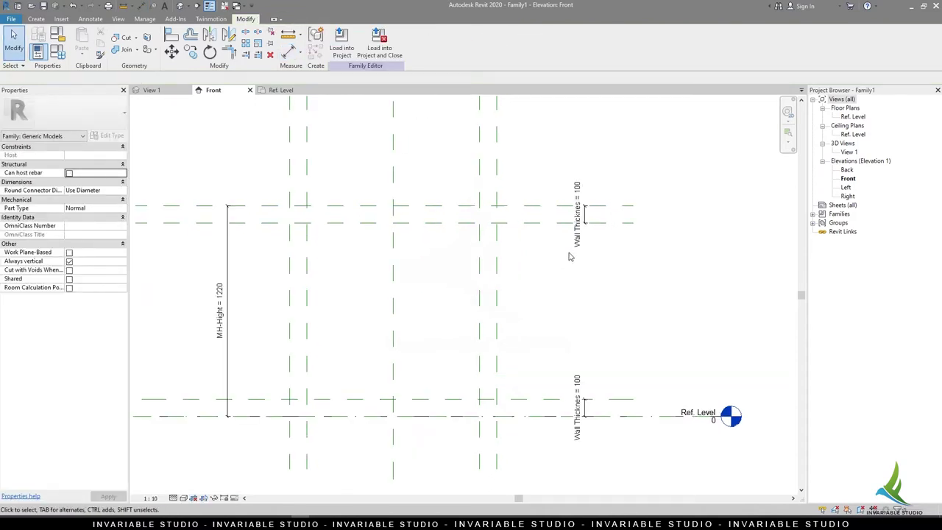
scroll(342, 294, up, 2)
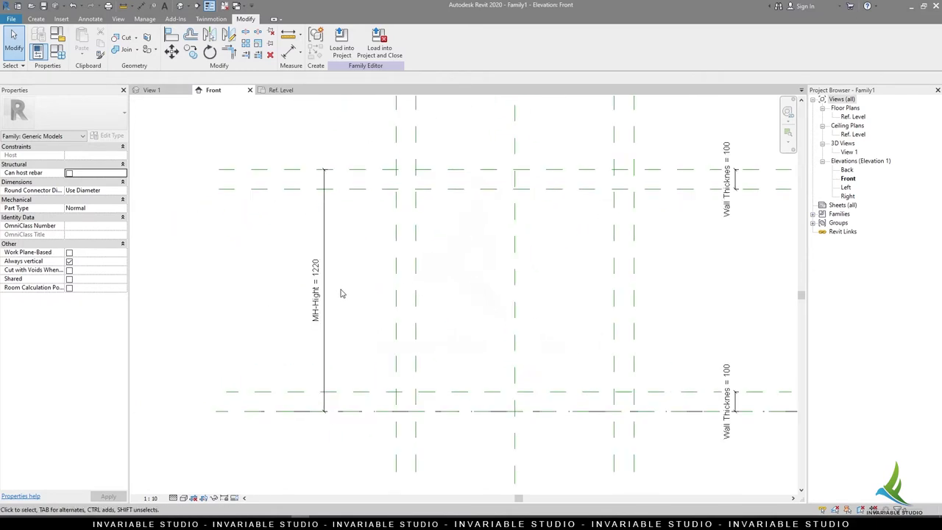
key(d)
key(i)
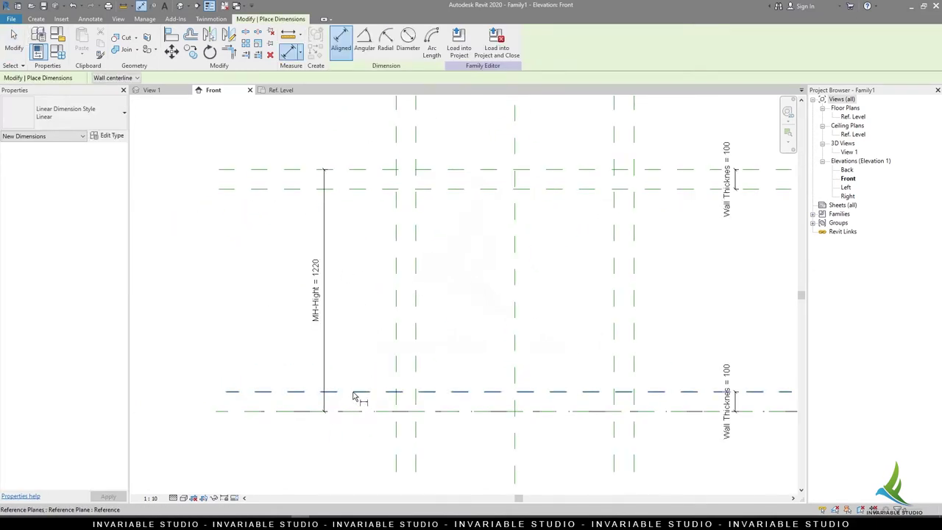
key(Escape)
key(Escape)
scroll(471, 364, down, 2)
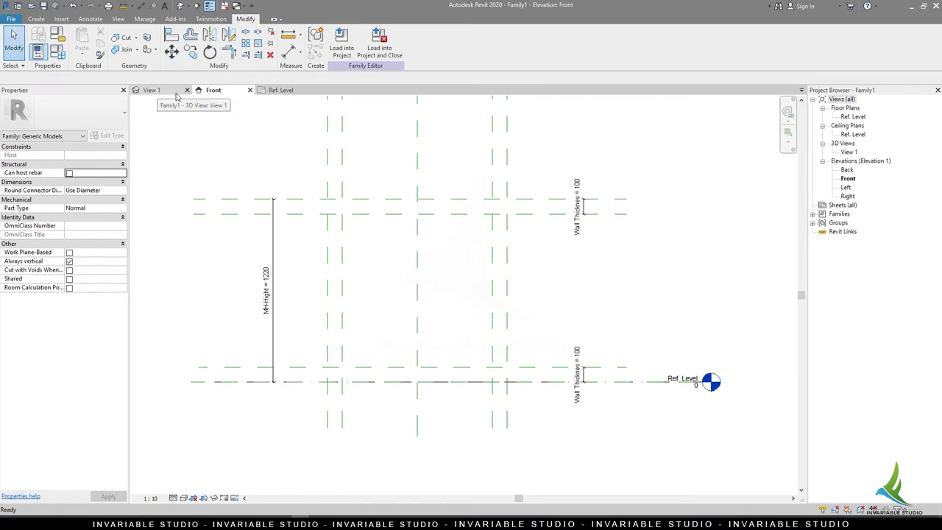
click(282, 90)
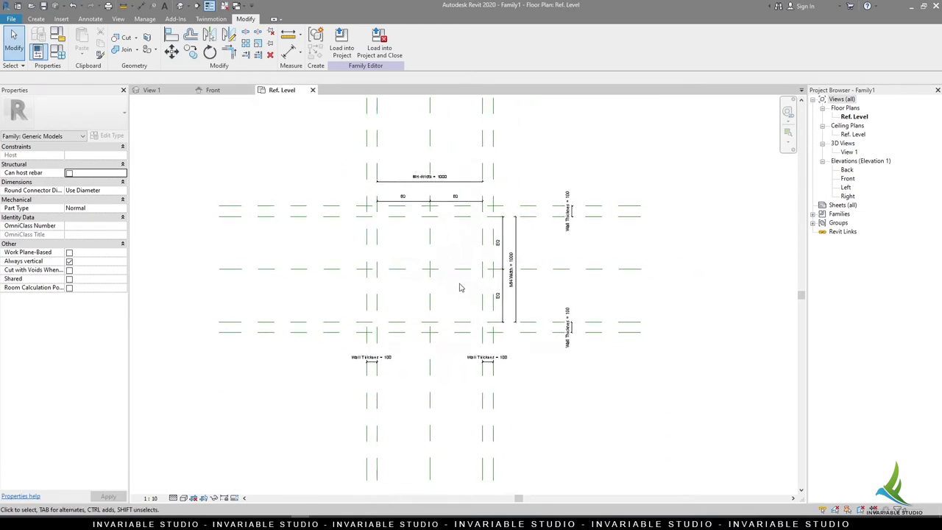
click(37, 20)
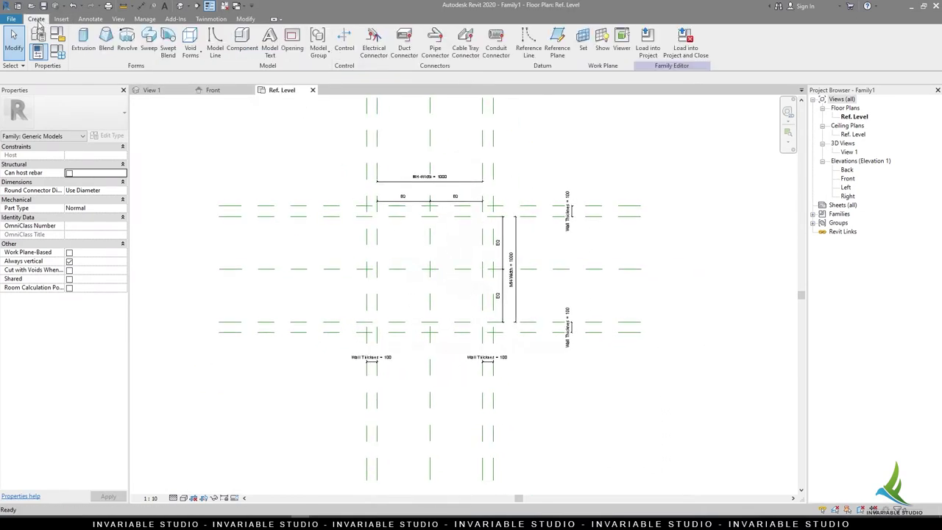
- Start a wall extrusion sketching an inner 700 by 600 rectangle inside an outer rectangle
click(83, 40)
scroll(400, 228, up, 2)
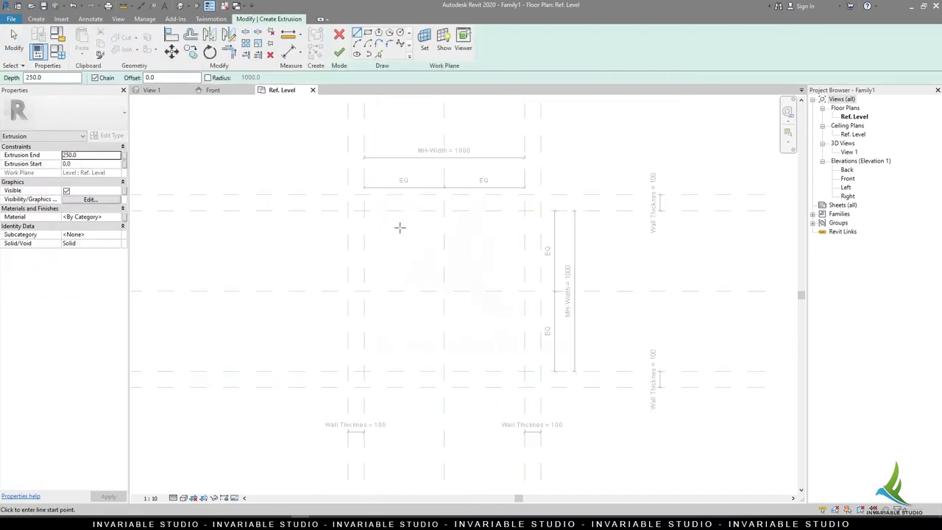
click(368, 33)
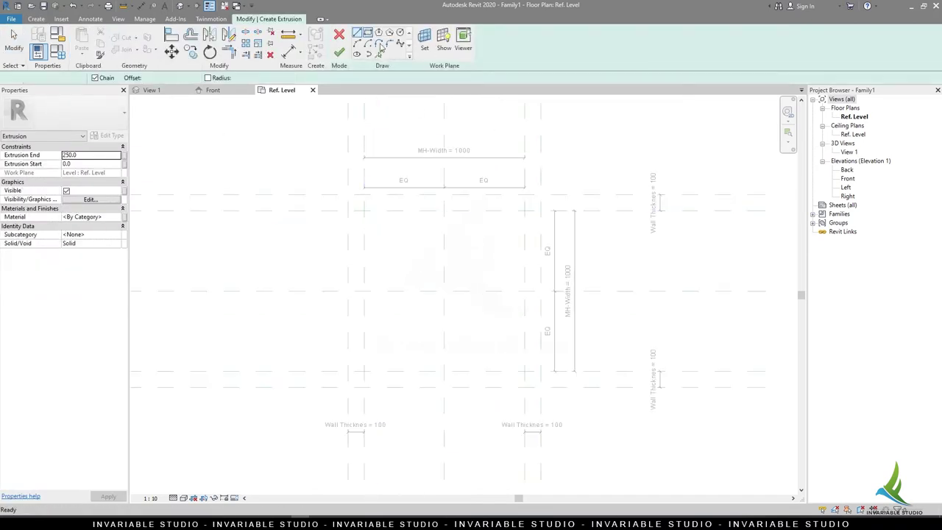
click(386, 241)
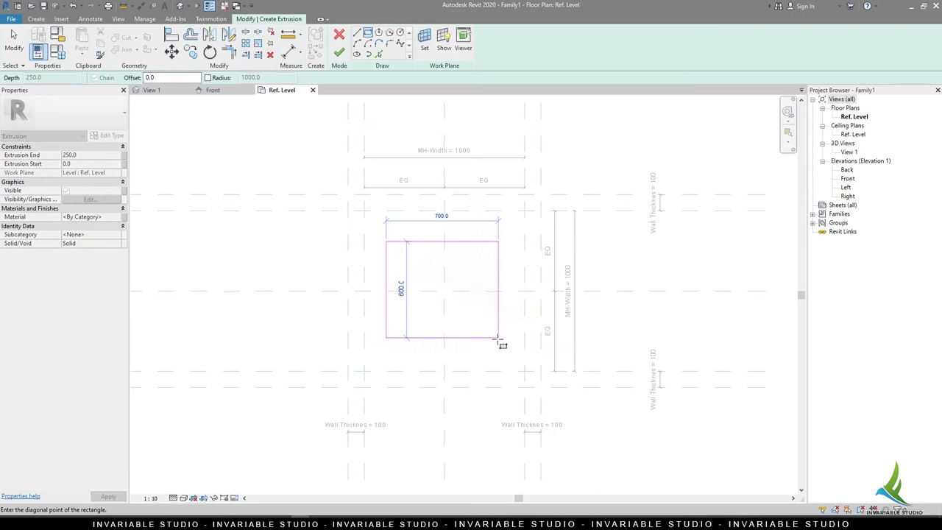
click(498, 337)
click(371, 227)
click(514, 352)
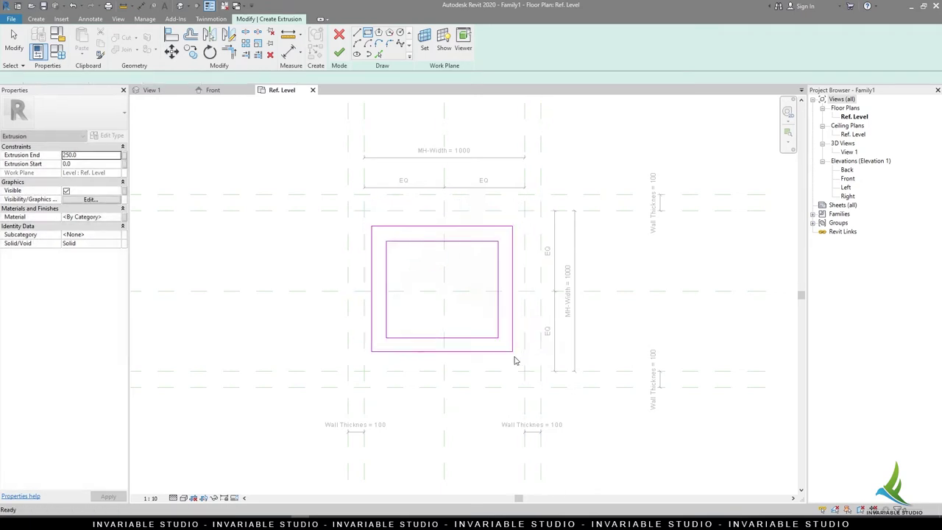
- Align the outer rectangle's top, left, bottom and right edges to the width reference planes
key(Escape)
key(a)
key(l)
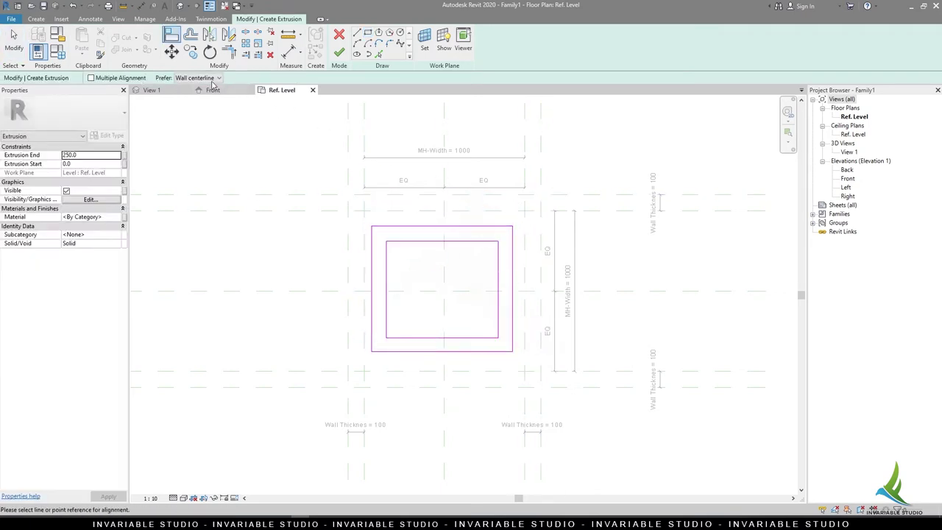
click(115, 79)
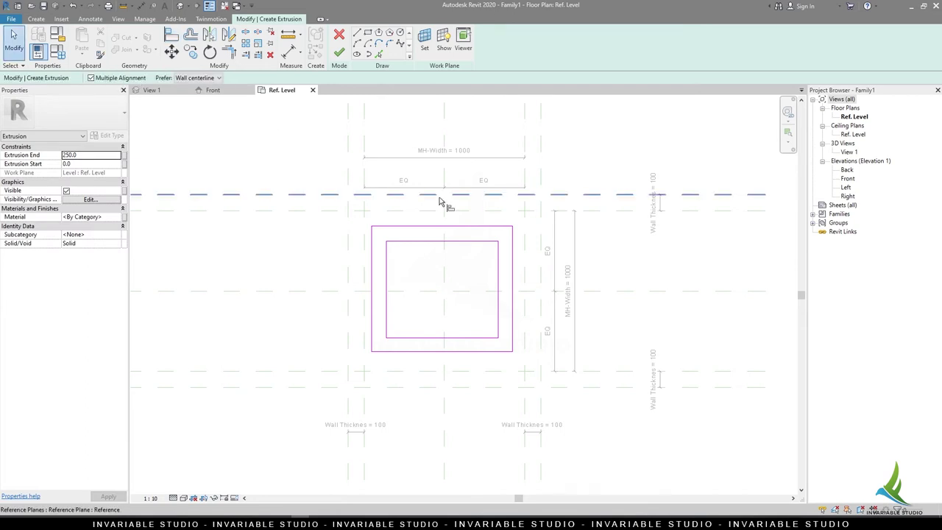
click(452, 196)
click(469, 226)
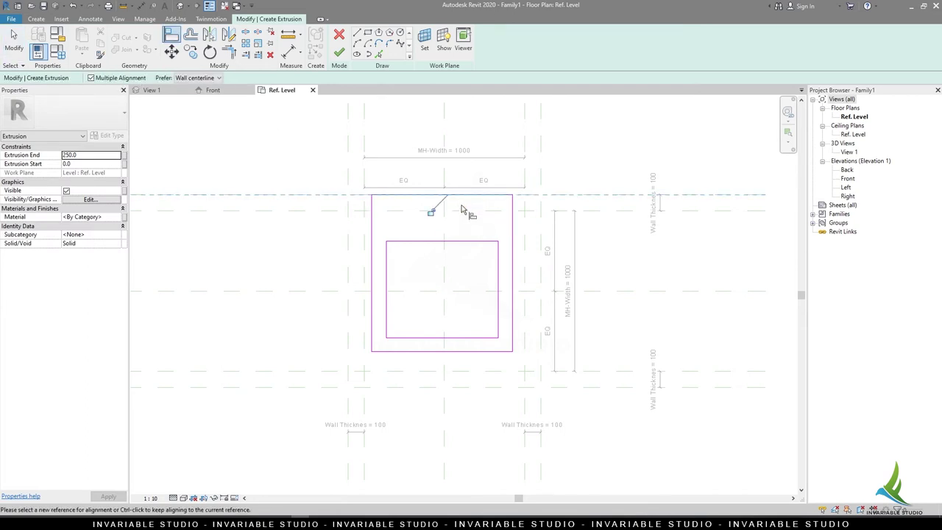
click(348, 251)
click(372, 257)
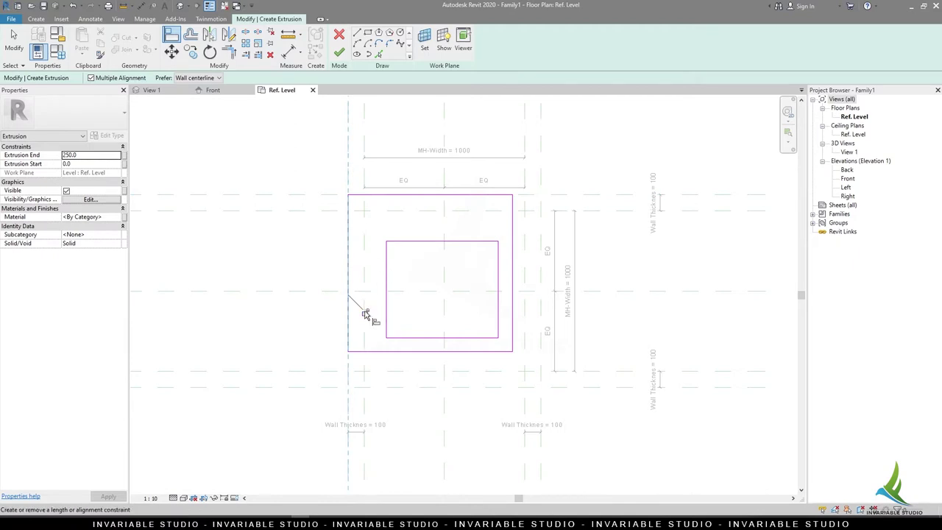
click(433, 387)
click(439, 352)
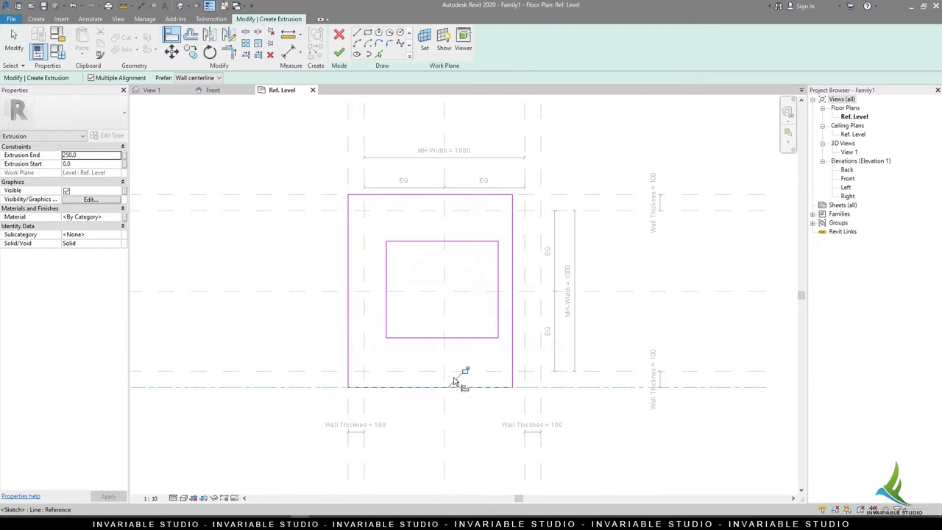
click(541, 320)
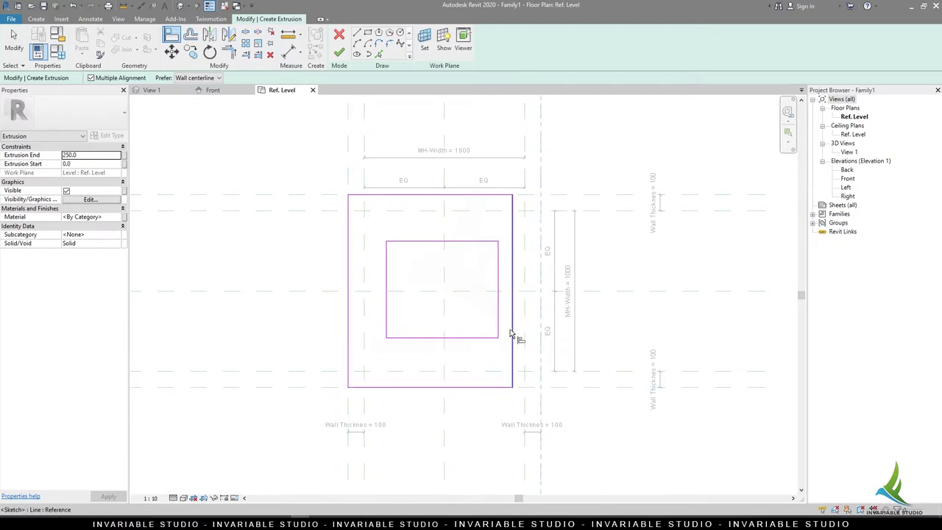
click(512, 335)
- Align the inner rectangle's four edges to the wall-thickness reference planes
click(472, 371)
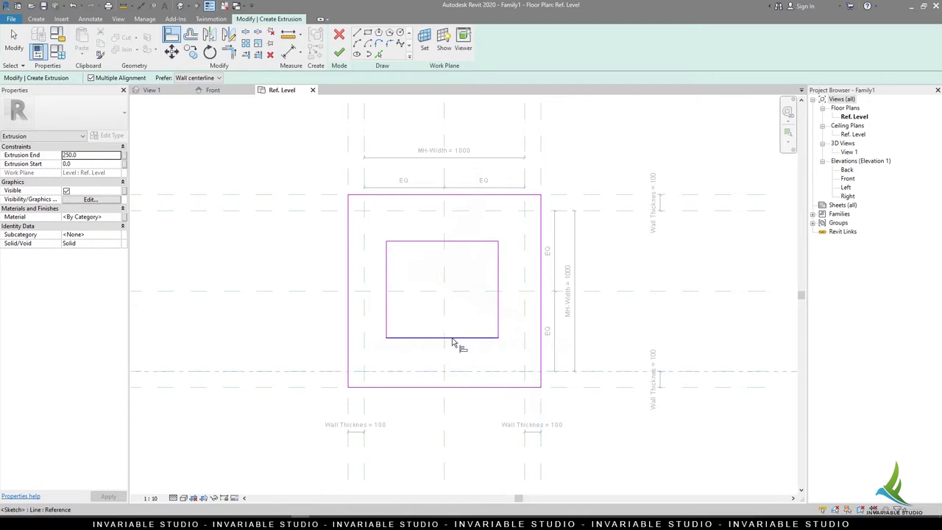
click(456, 338)
click(364, 324)
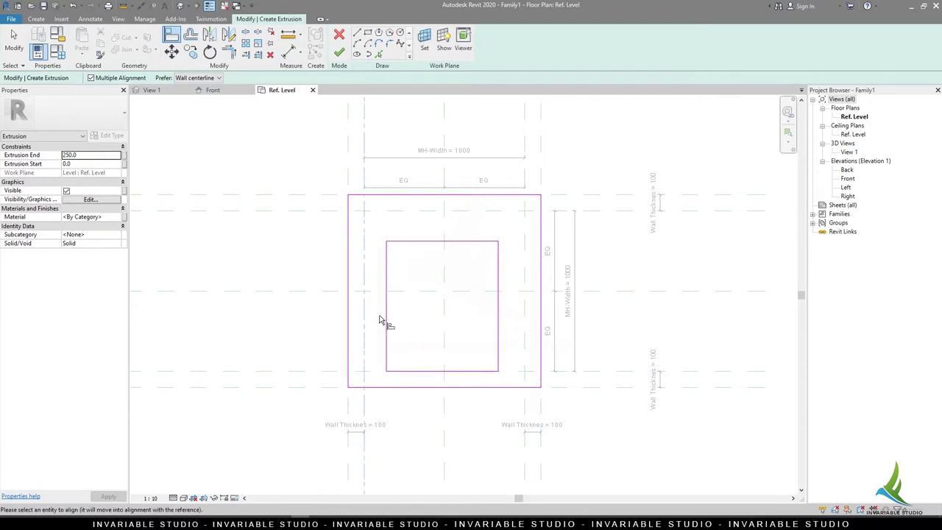
click(387, 318)
click(429, 211)
click(442, 242)
click(525, 272)
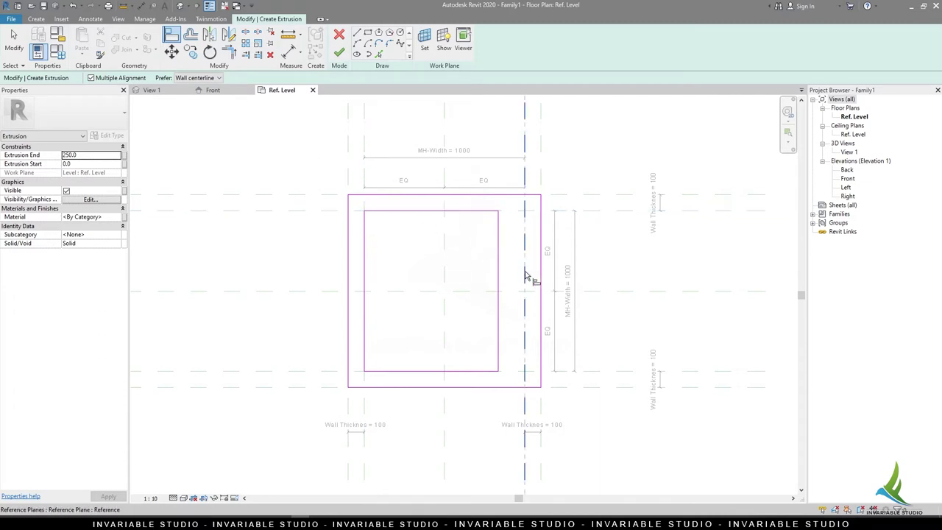
click(499, 288)
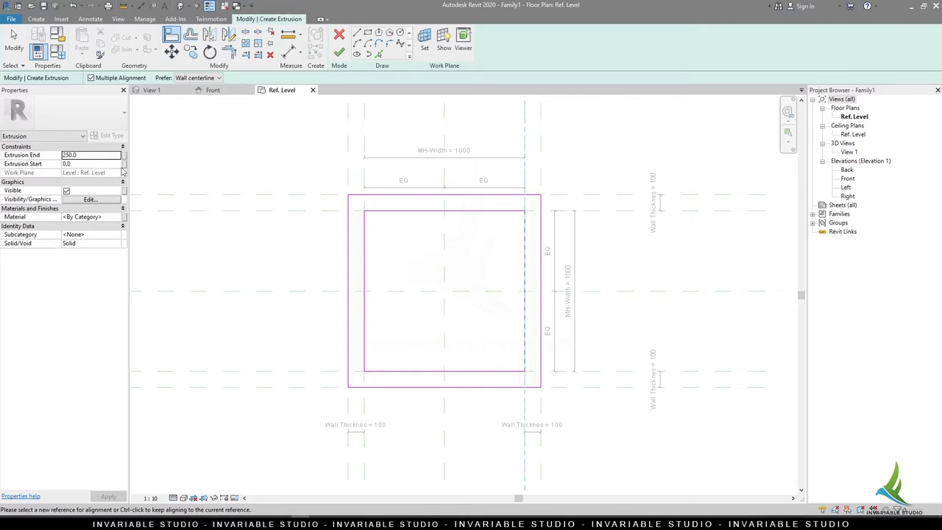
- Tie the extrusion start to MH-Hight and finish the wall extrusion
click(124, 164)
click(413, 238)
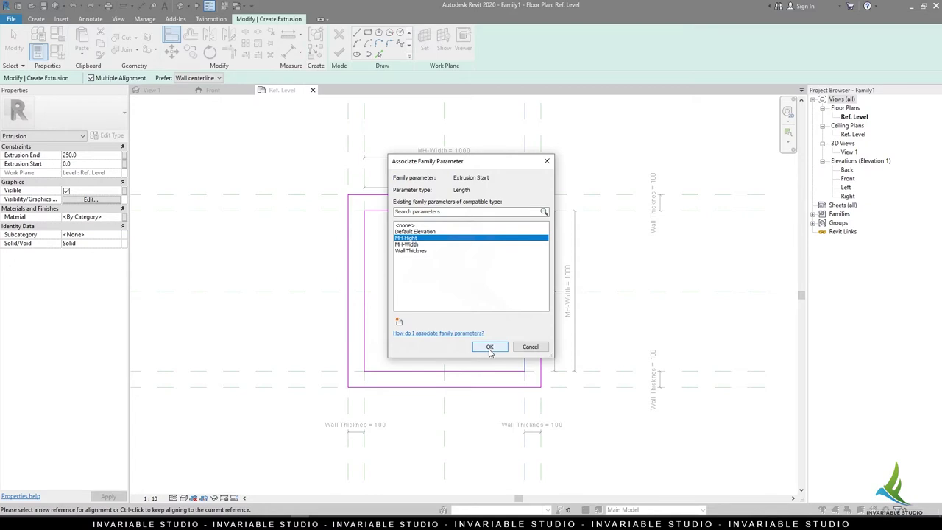
click(489, 347)
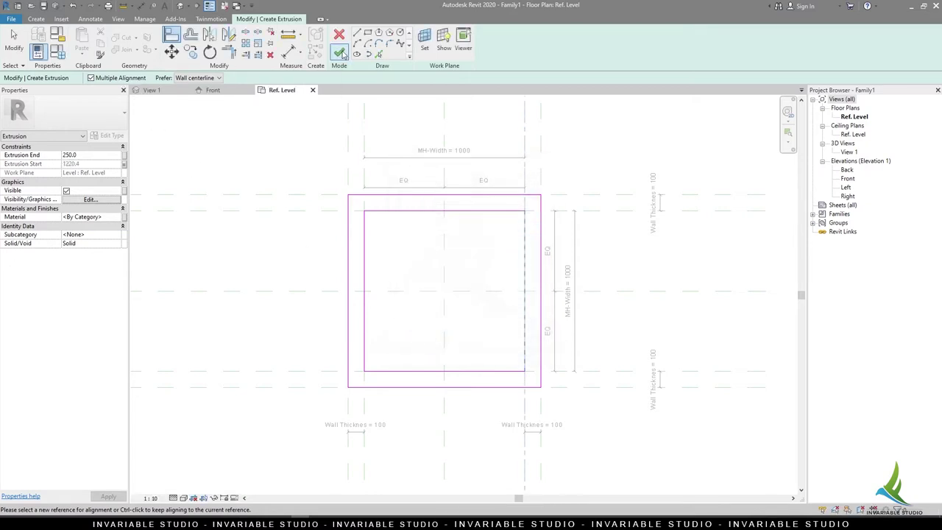
click(340, 52)
- Check the box in 3D View 1 with Hidden Line style, then return to the Front elevation
key(ctrl+Tab)
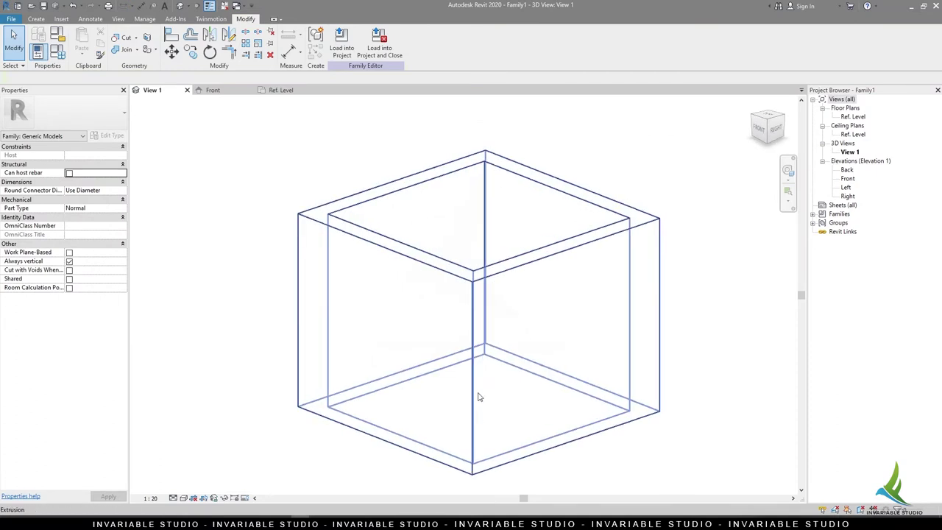
click(172, 498)
click(184, 490)
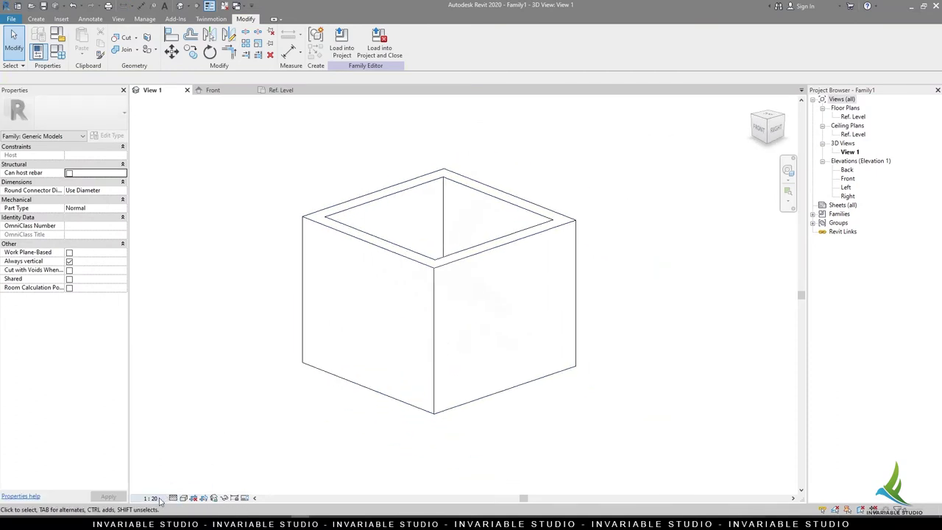
click(212, 90)
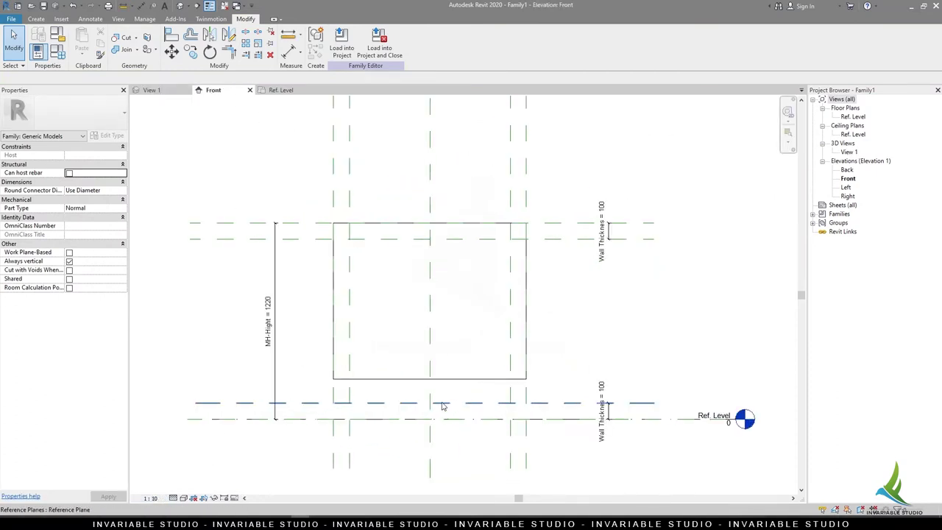
- Inspect the wall extrusion's end setting and the bottom reference plane's label
click(379, 378)
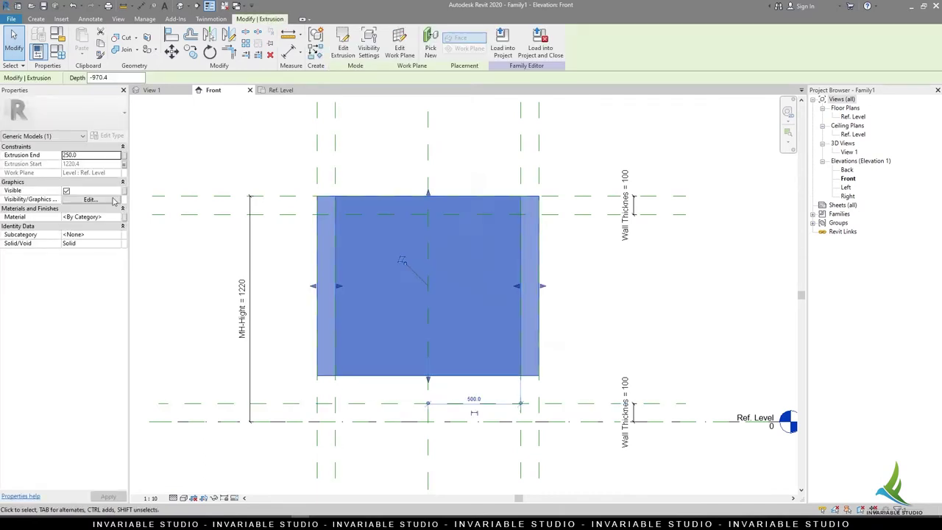
click(127, 155)
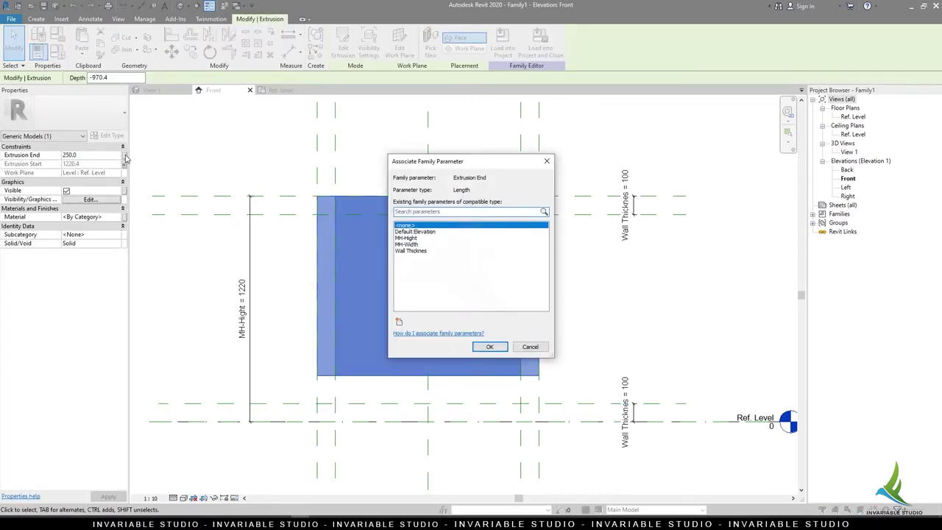
key(Escape)
click(689, 398)
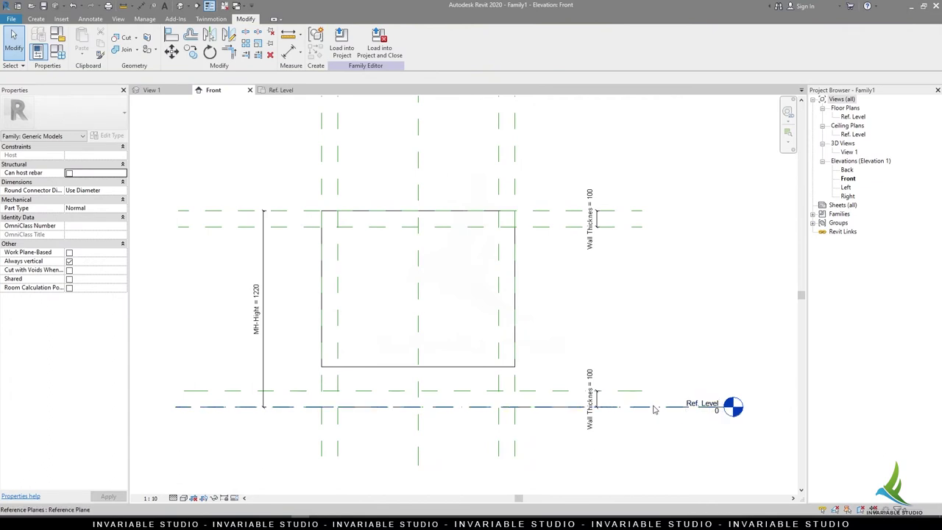
click(655, 407)
click(696, 412)
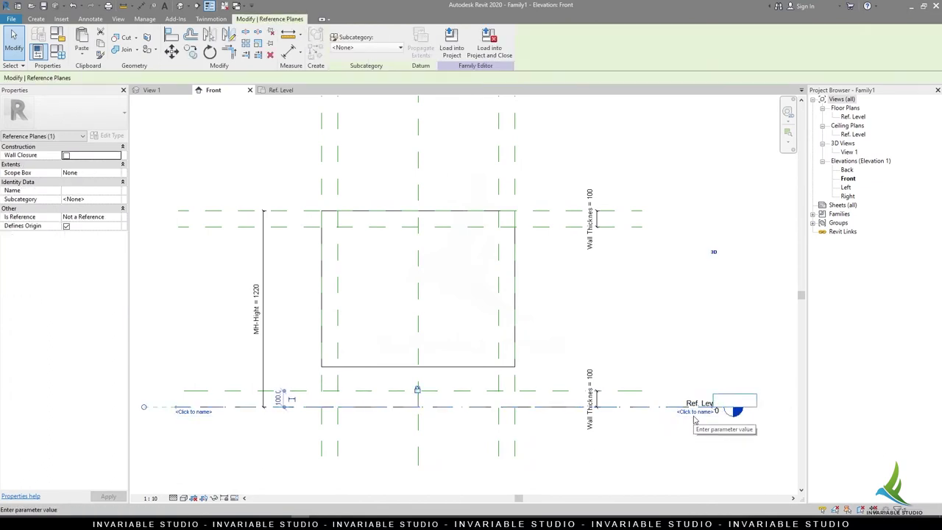
key(Escape)
key(Escape)
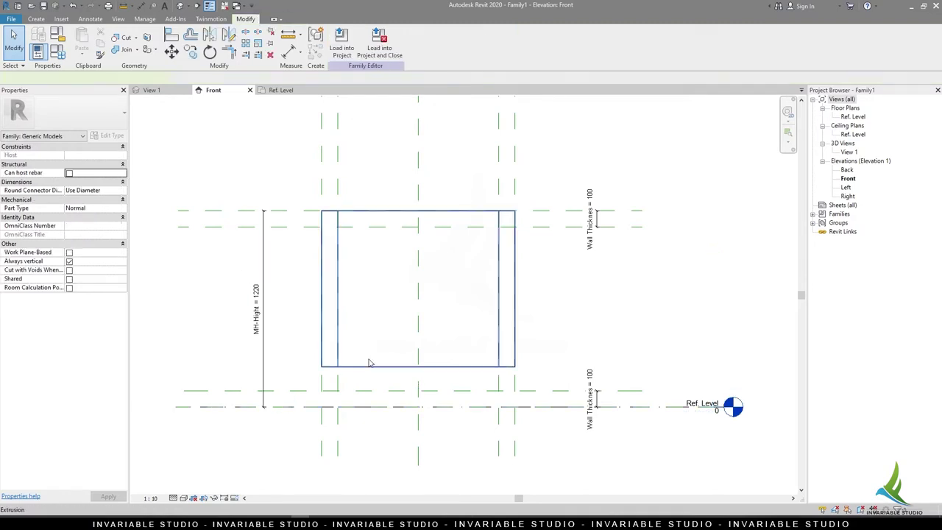
- Associate the wall extrusion's Extrusion End with a family parameter so the walls reach Ref. Level
click(368, 366)
click(107, 155)
click(124, 155)
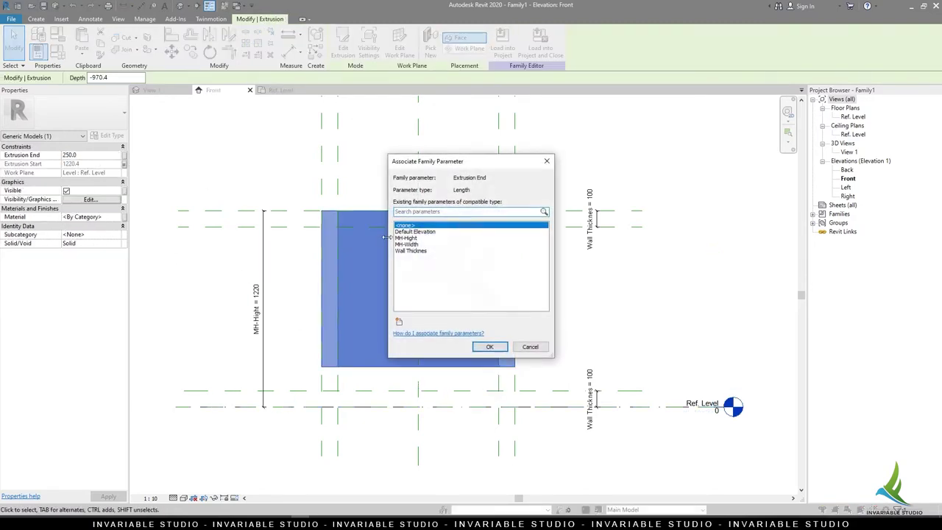
click(418, 239)
click(490, 347)
key(Escape)
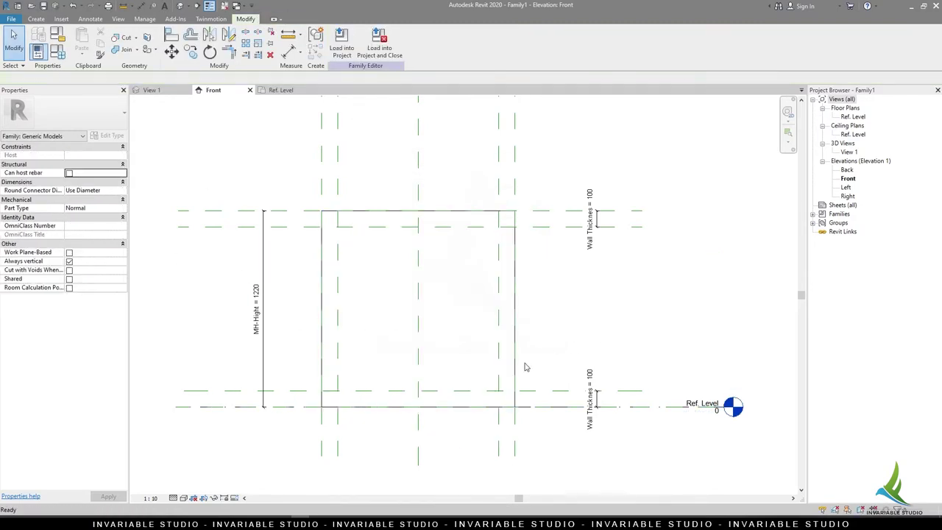
click(151, 89)
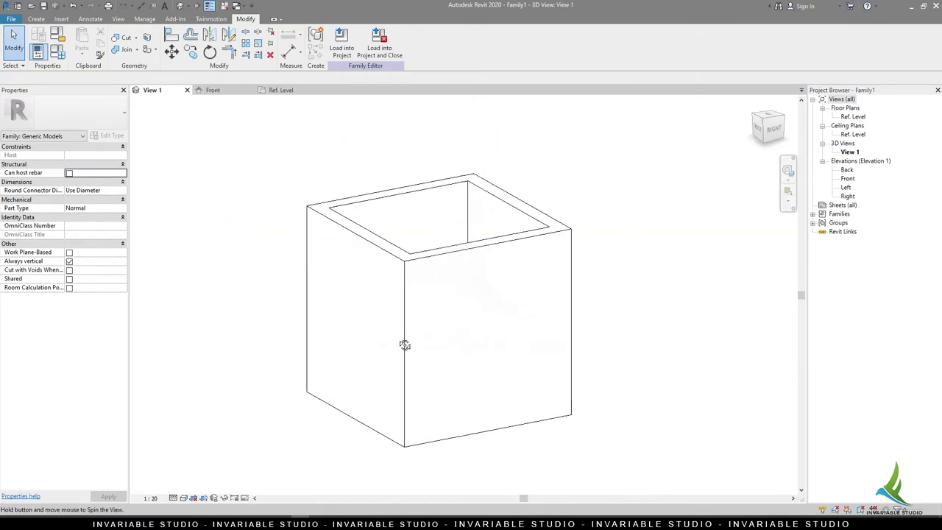
- Change MH-Hight from 1220.4 to 1200 in Family Types, then return to the Ref. Level plan
click(213, 90)
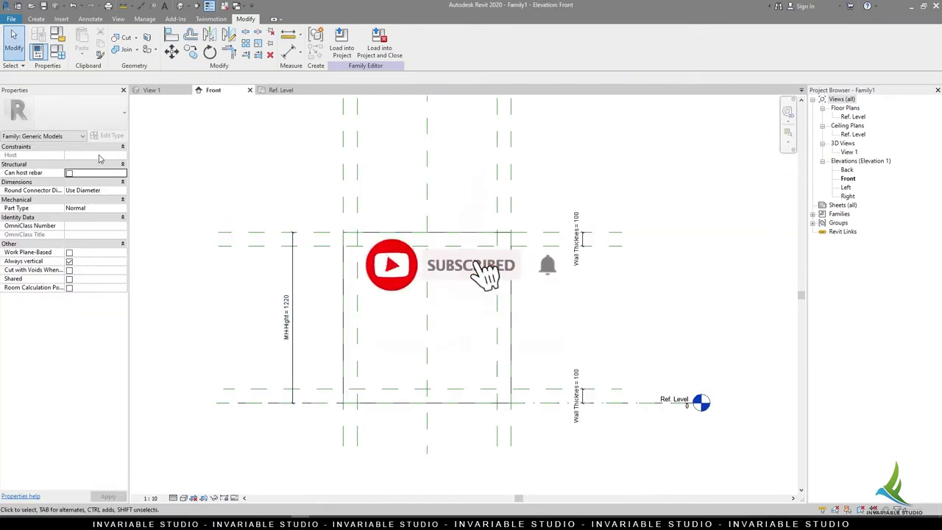
click(57, 51)
click(691, 207)
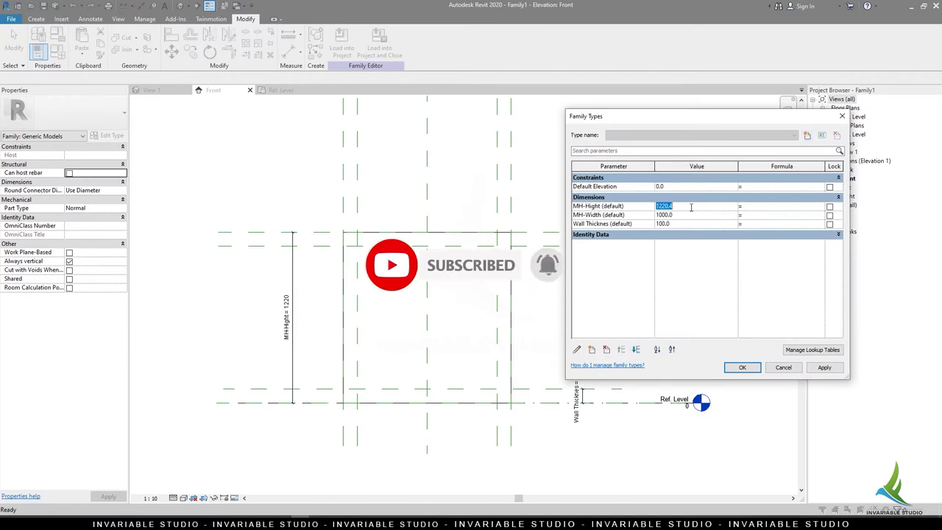
text(1)
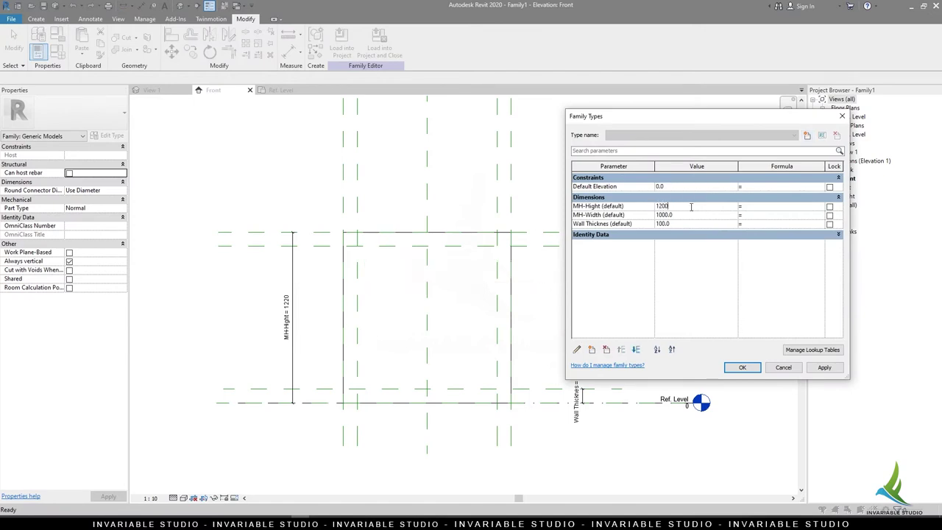
click(734, 370)
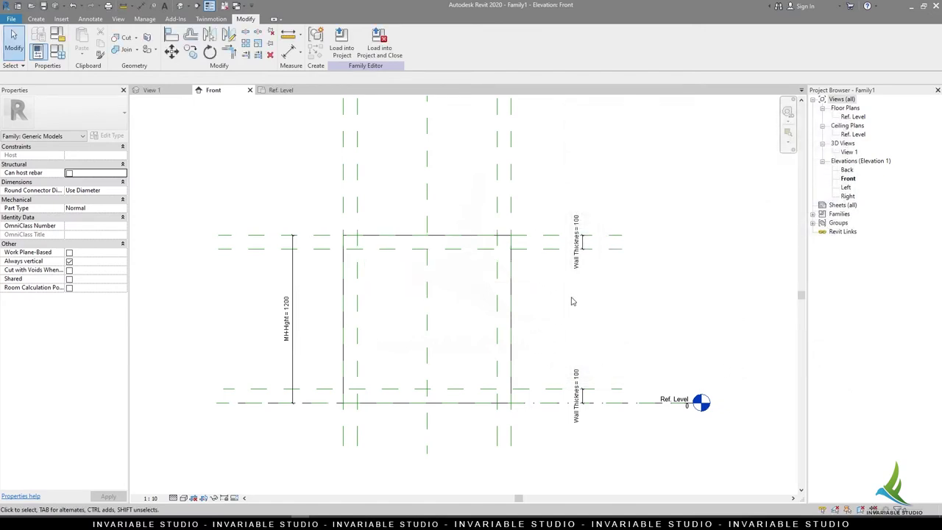
click(281, 90)
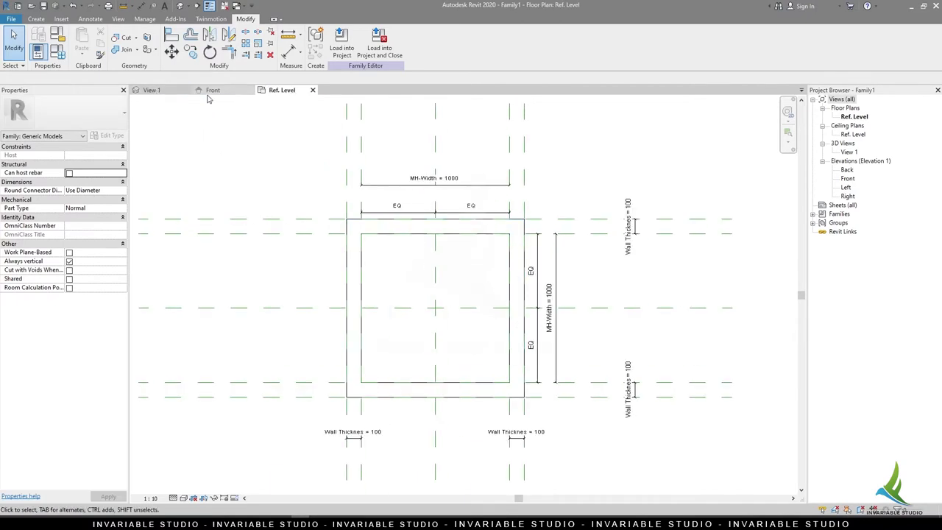
- Start a base extrusion with a rectangle spanning the walls' inner corners
click(36, 18)
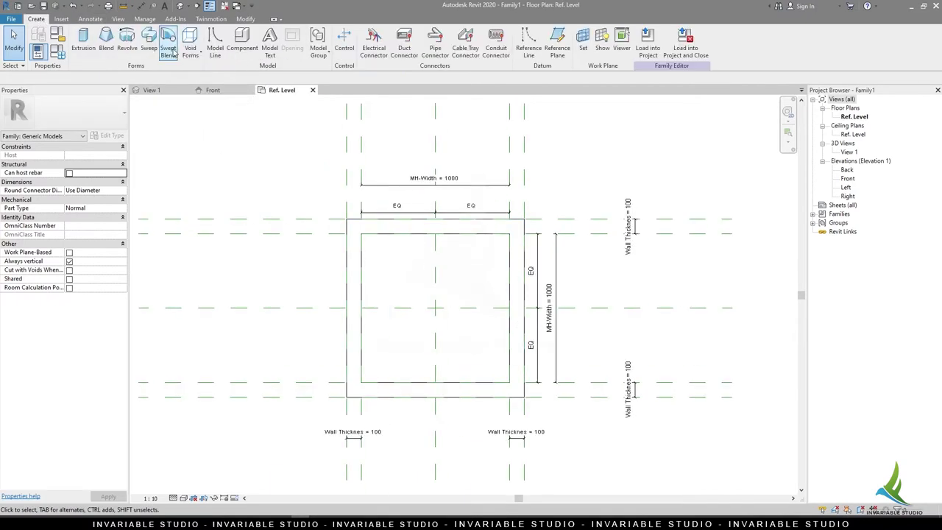
click(83, 40)
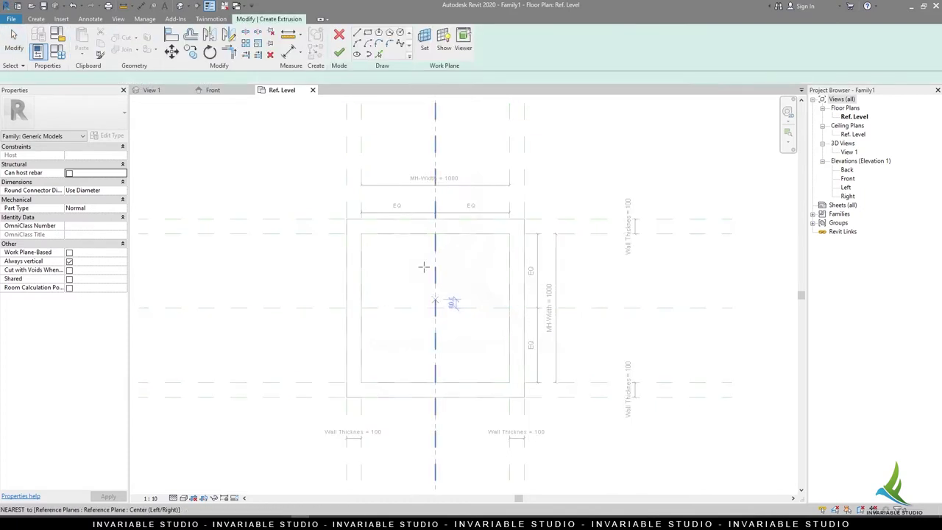
click(368, 34)
click(360, 234)
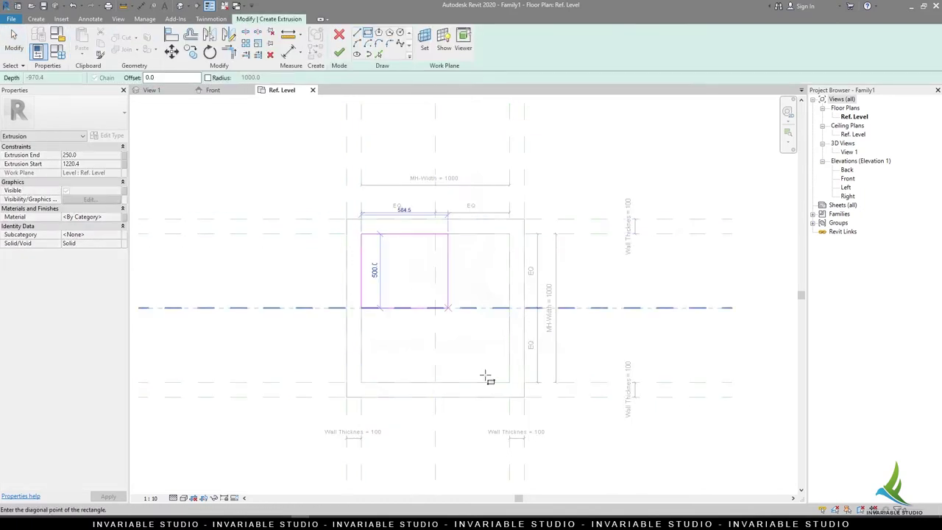
click(510, 382)
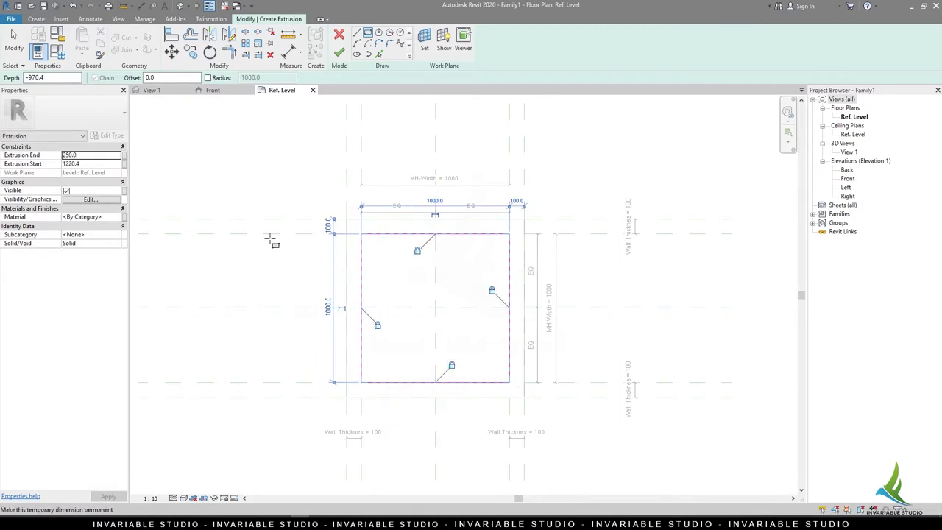
- Tie Extrusion End to Default Elevation and Extrusion Start to Wall Thicknes
click(123, 157)
click(417, 233)
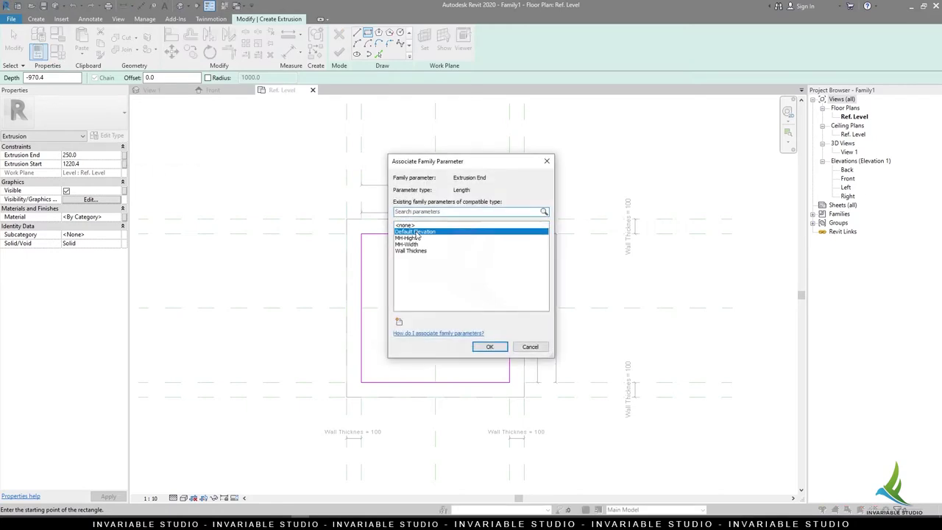
click(489, 346)
click(123, 164)
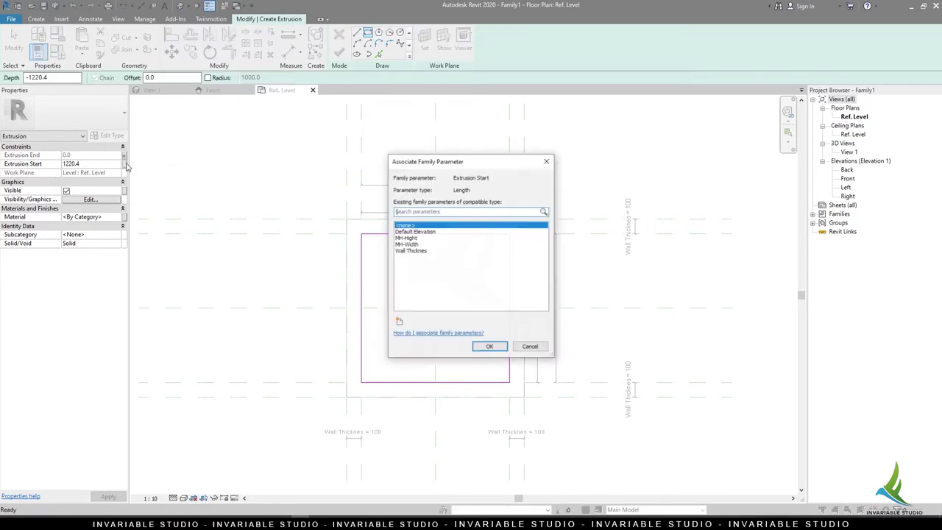
click(411, 250)
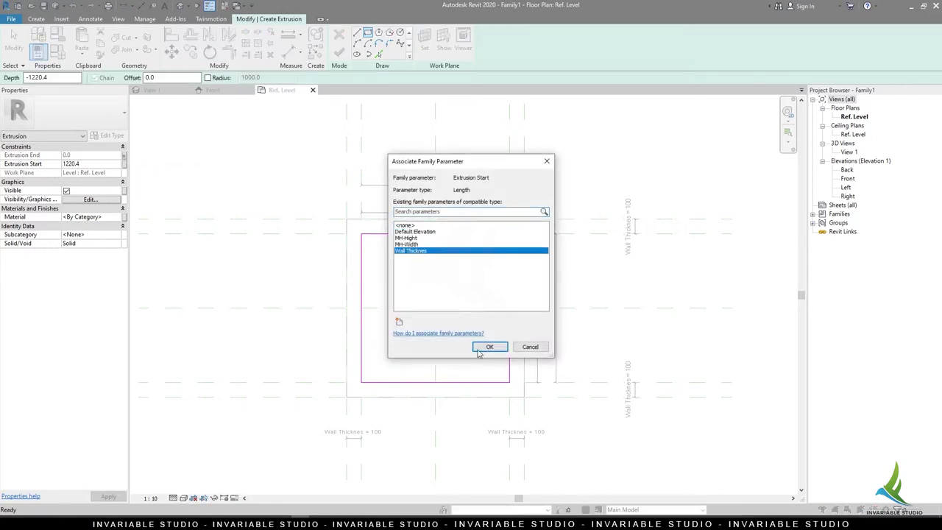
click(489, 347)
- Finish the base slab, inspect the walled box in 3D, and return to the Ref. Level plan
click(338, 54)
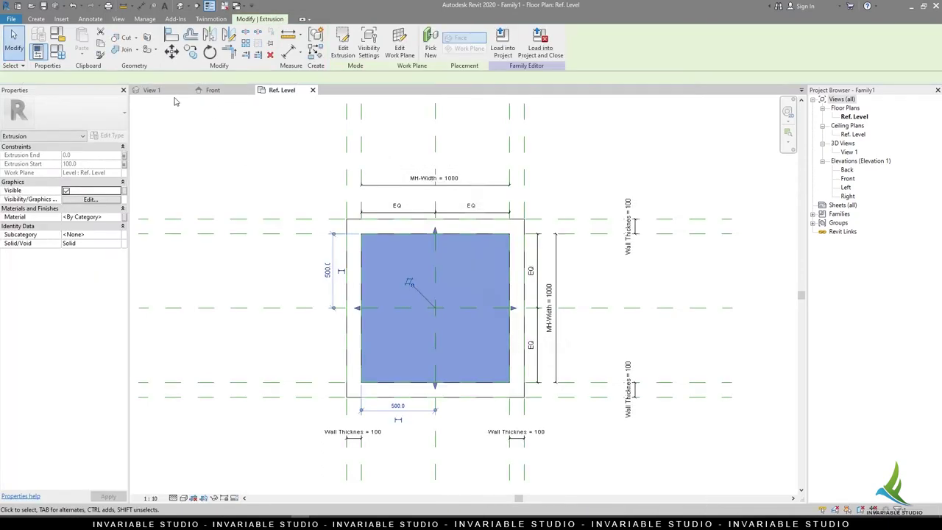
click(151, 90)
mouse_move(486, 427)
shift+middle_down()
mouse_move(505, 421)
mouse_move(510, 309)
mouse_move(452, 273)
shift+middle_up()
click(435, 316)
shift+middle_drag(435, 315, 459, 210)
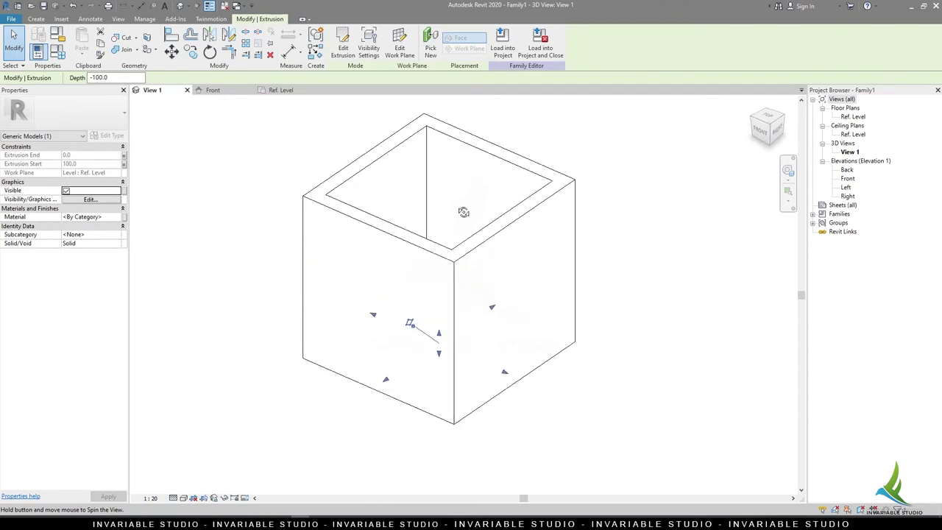
key(Escape)
click(282, 91)
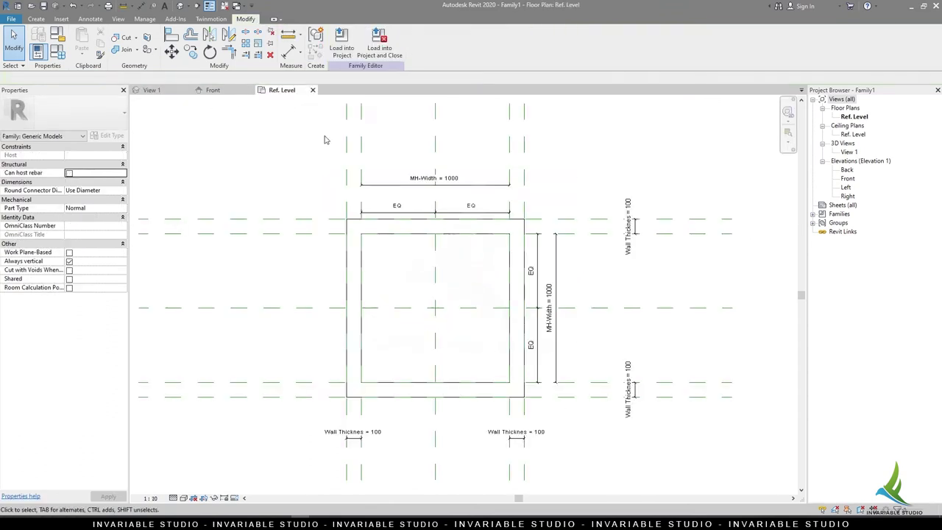
click(36, 18)
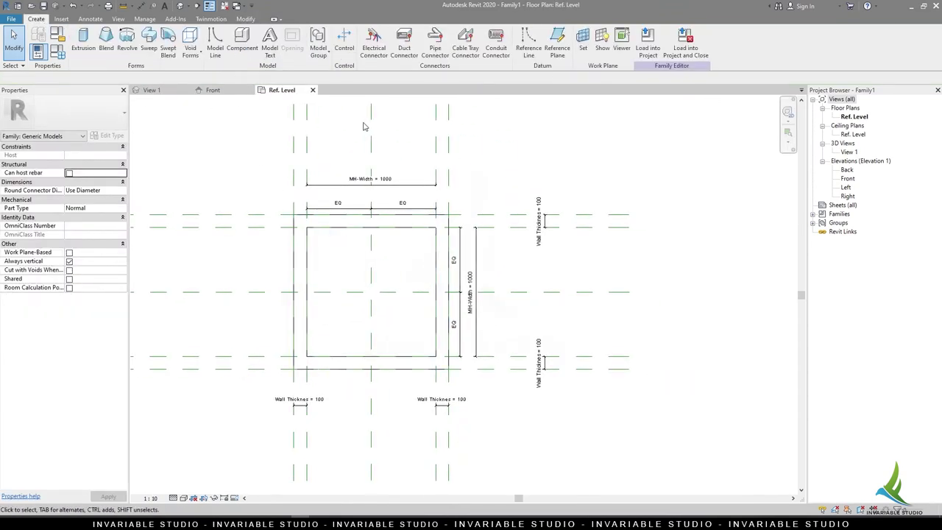
- Start a new solid extrusion sketch inside the manhole walls on the Ref. Level plan
click(580, 225)
scroll(580, 224, down, 1)
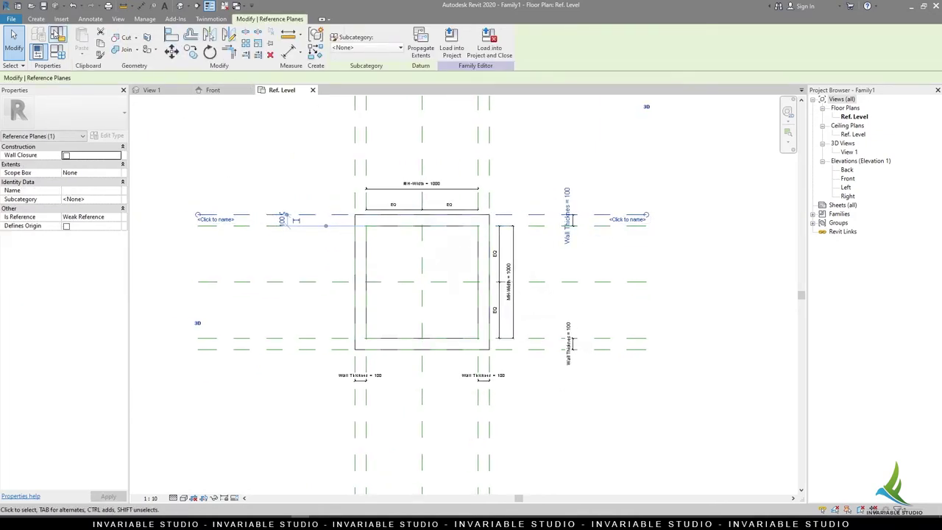
click(36, 18)
click(84, 38)
click(362, 395)
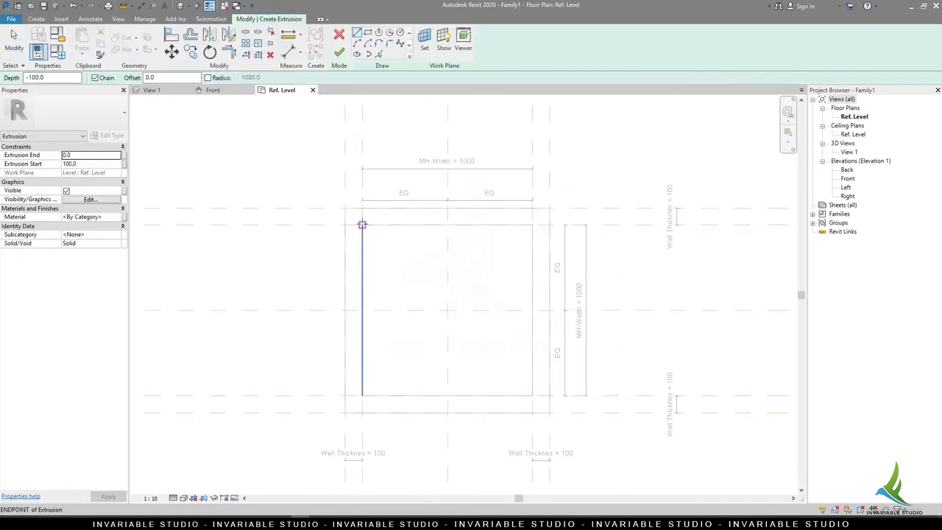
click(362, 225)
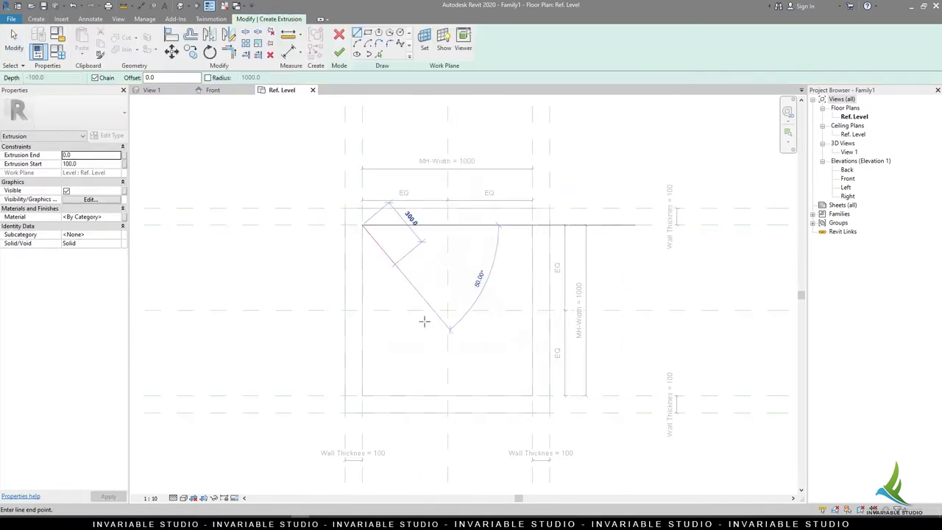
key(Escape)
key(Escape)
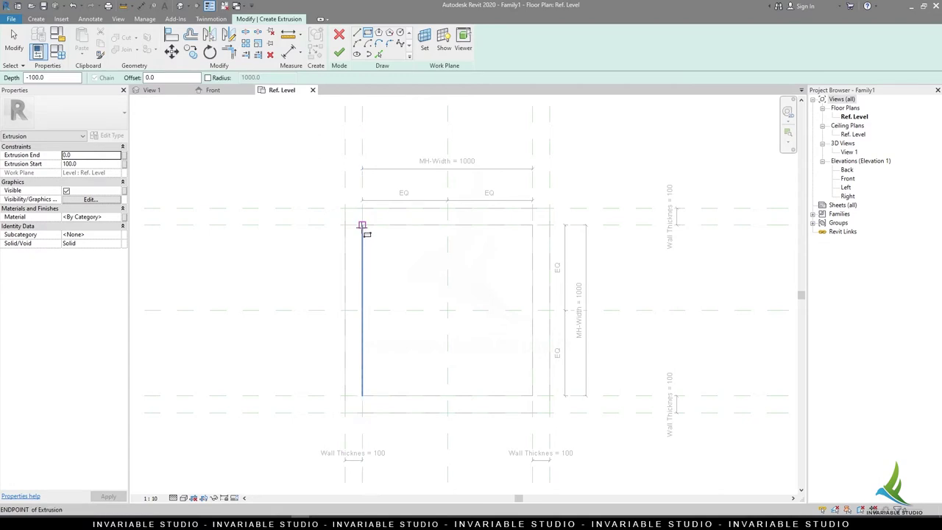
- Draw a 1000×1000 rectangle on the inner wall faces and lock all four edges
click(362, 225)
click(533, 395)
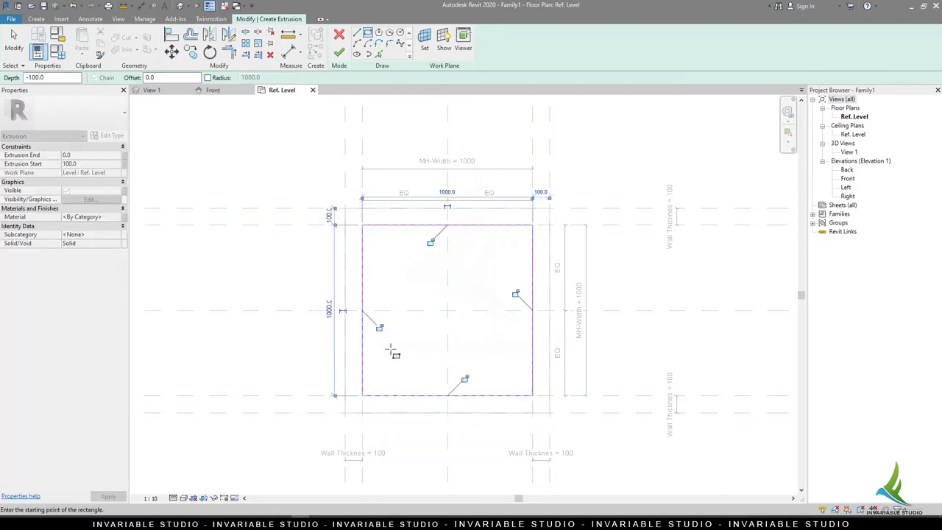
click(379, 326)
click(464, 379)
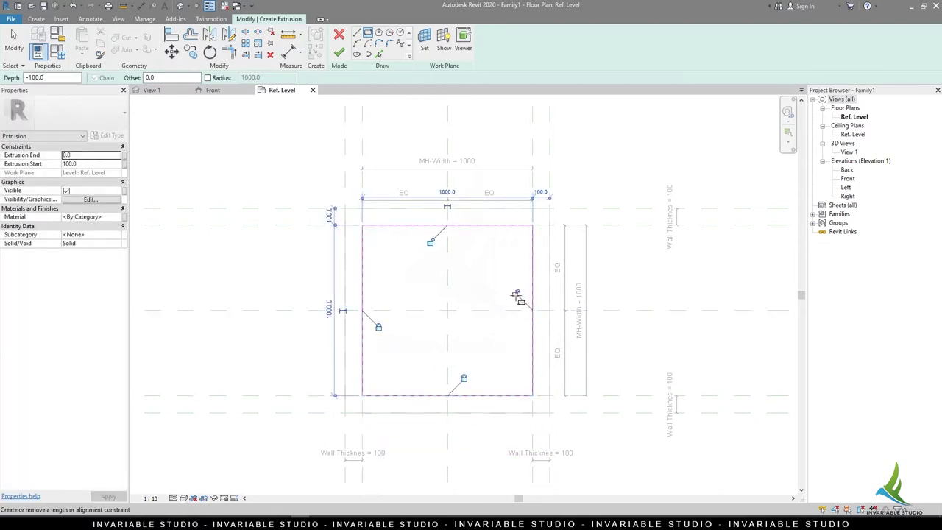
click(431, 243)
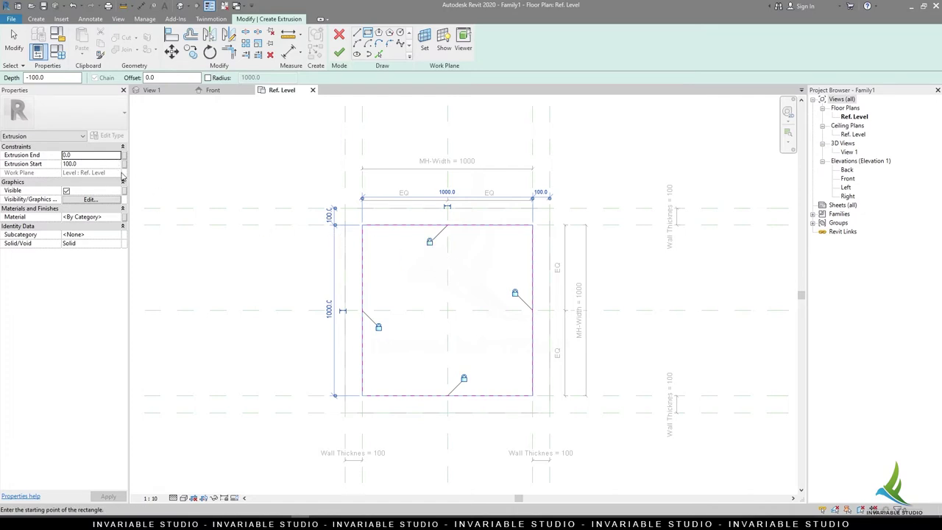
- Leave Extrusion Start unlinked and check the unfinished sketch in the 3D view
click(125, 164)
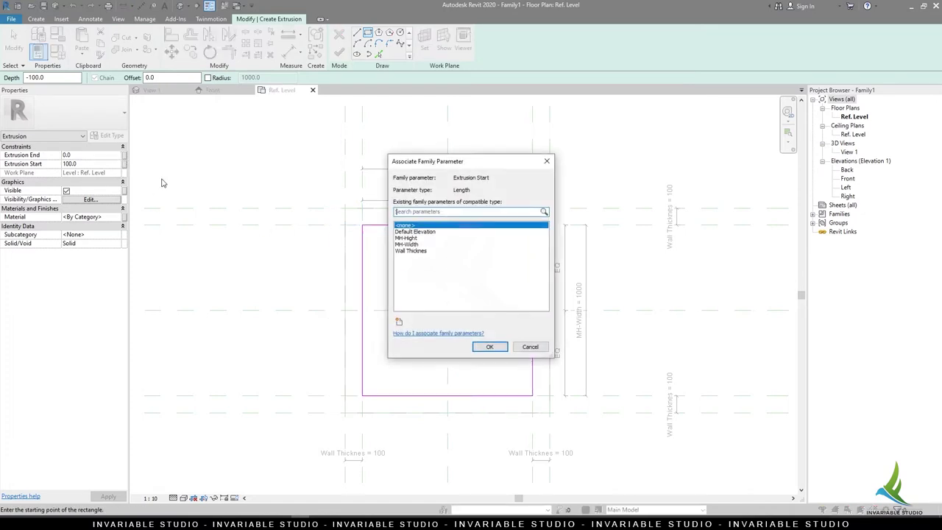
key(Escape)
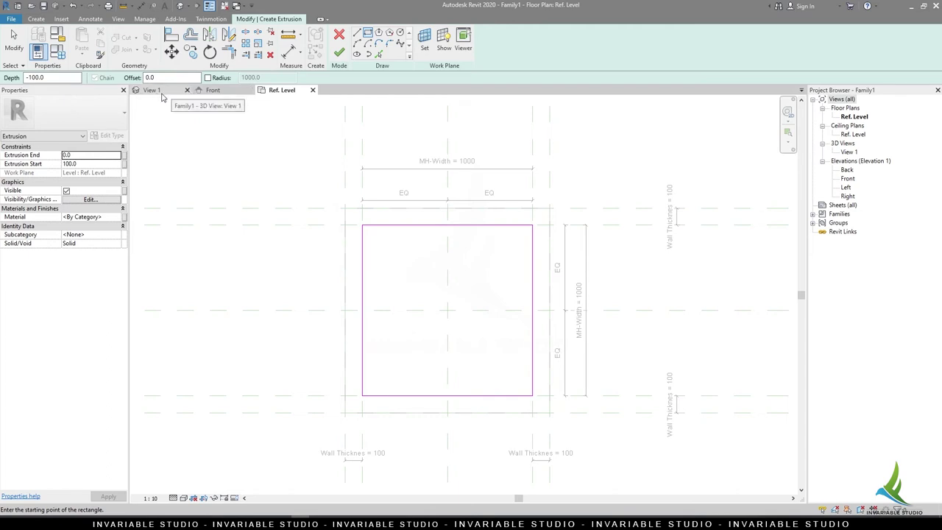
click(152, 90)
key(Escape)
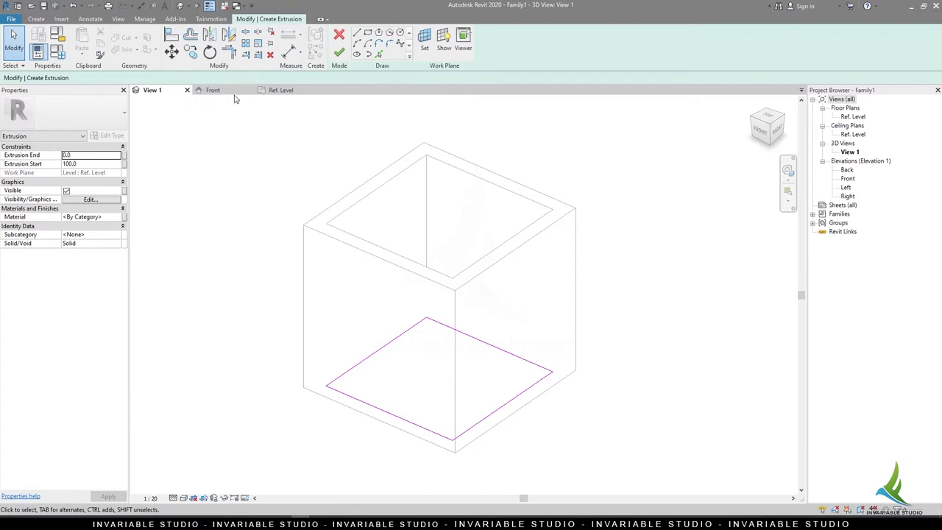
- Cancel the extrusion sketch from the Front elevation, discarding it
click(278, 93)
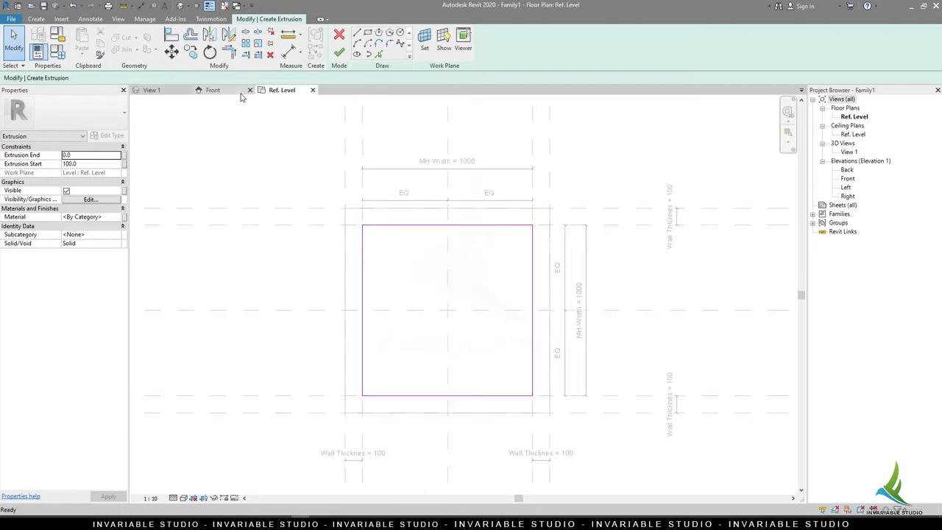
click(223, 94)
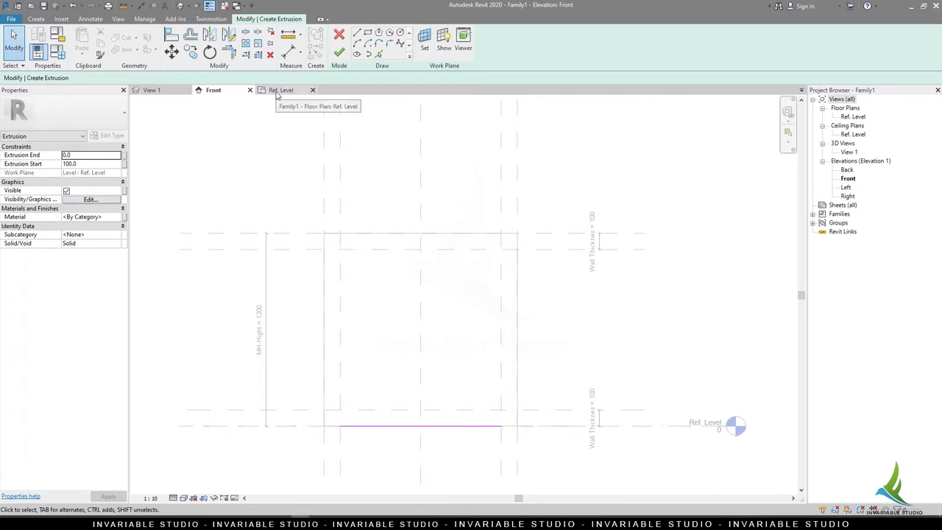
click(338, 35)
click(551, 267)
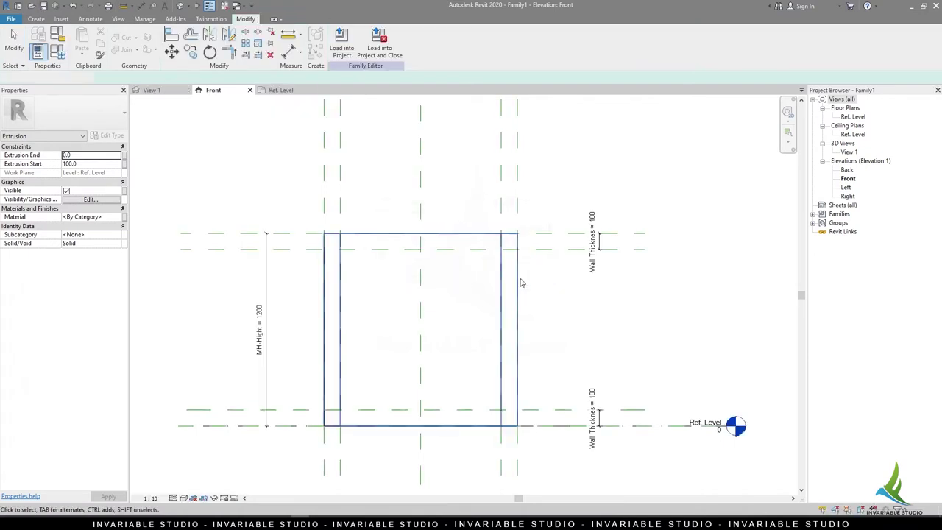
- Name the top Front-elevation reference plane MH-FL
click(616, 240)
click(626, 239)
text(MH-FL)
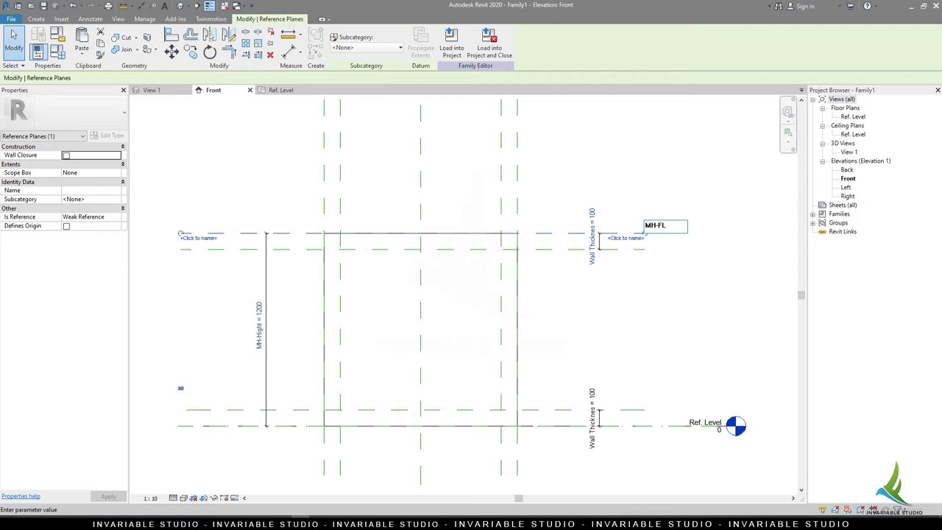
key(Return)
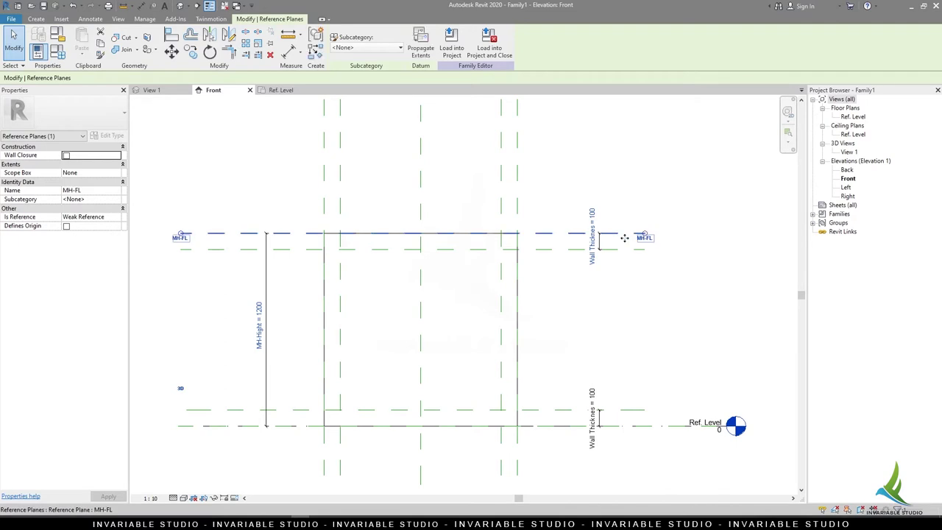
click(400, 275)
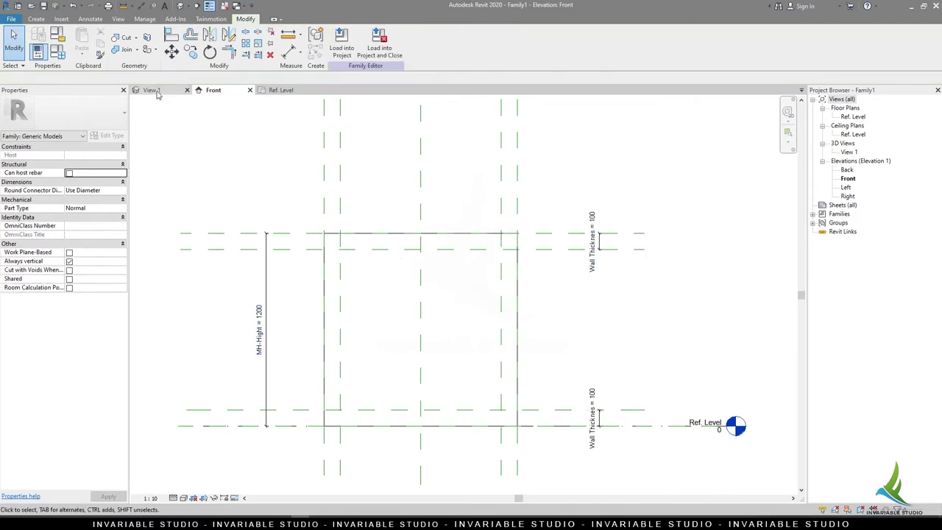
- Start a new extrusion and back out of it again
click(36, 18)
click(83, 43)
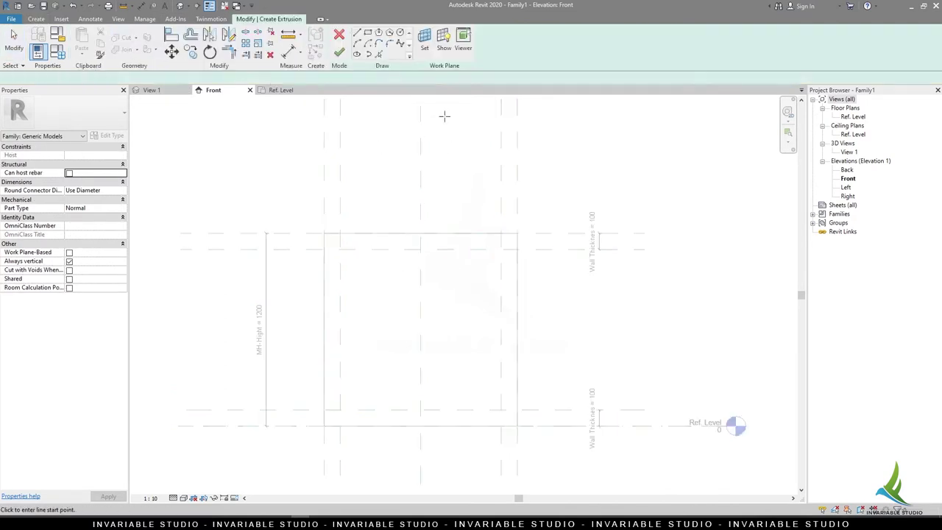
key(Escape)
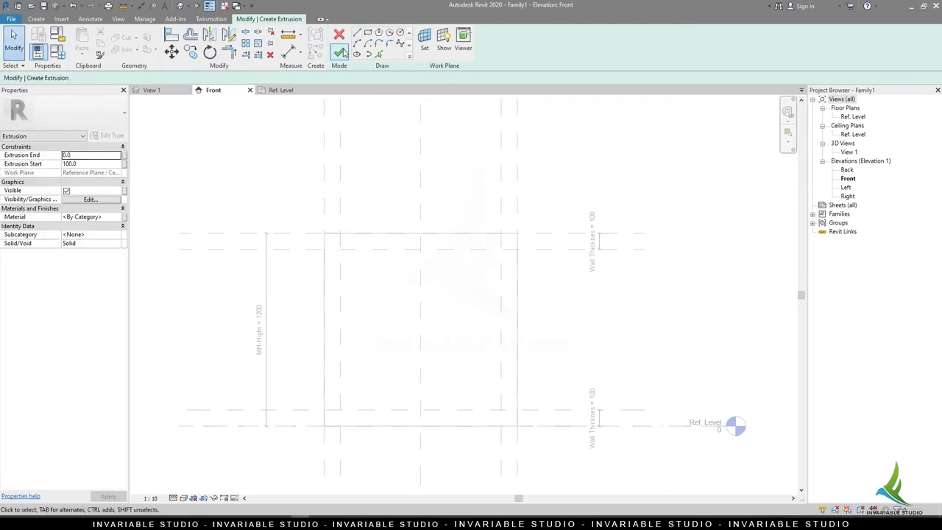
key(Escape)
- Reselect the MH-FL plane to check its name, then return to the Ref. Level plan
click(632, 249)
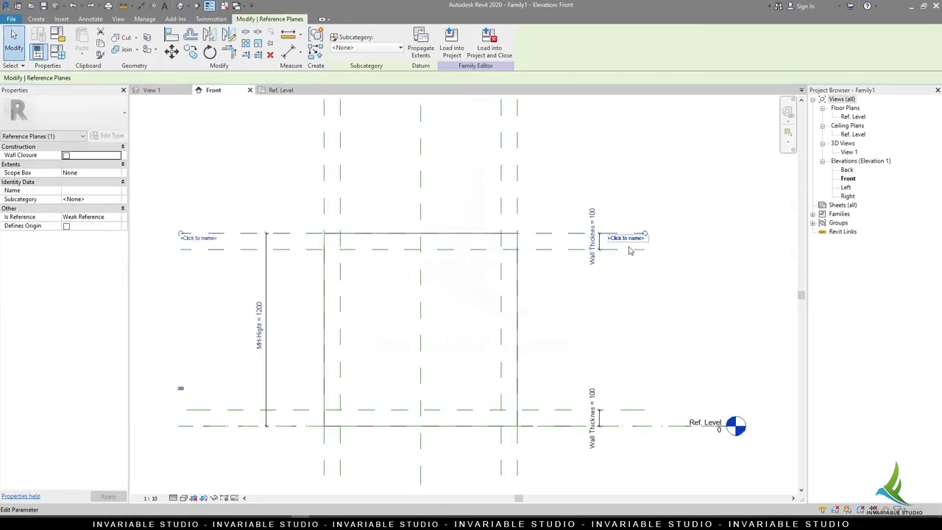
key(Escape)
click(620, 238)
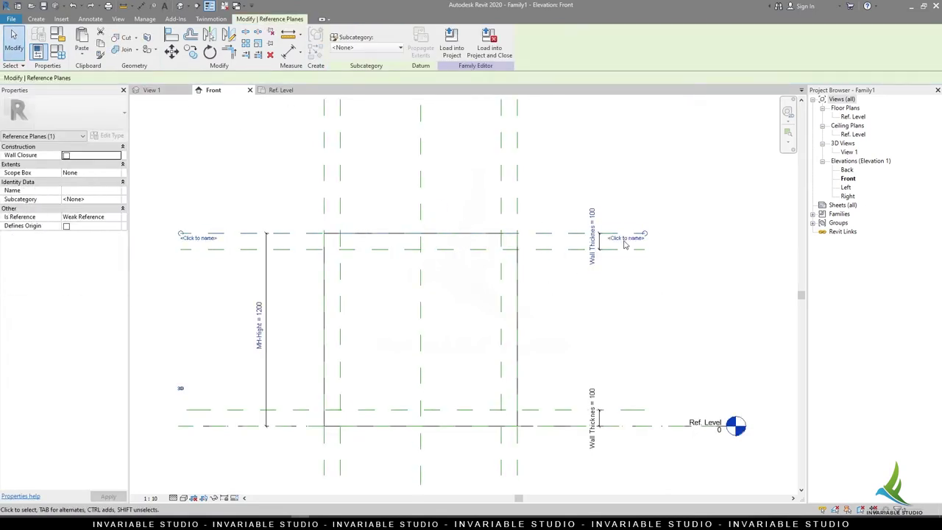
key(Escape)
click(625, 243)
click(625, 243)
text(MH-FL)
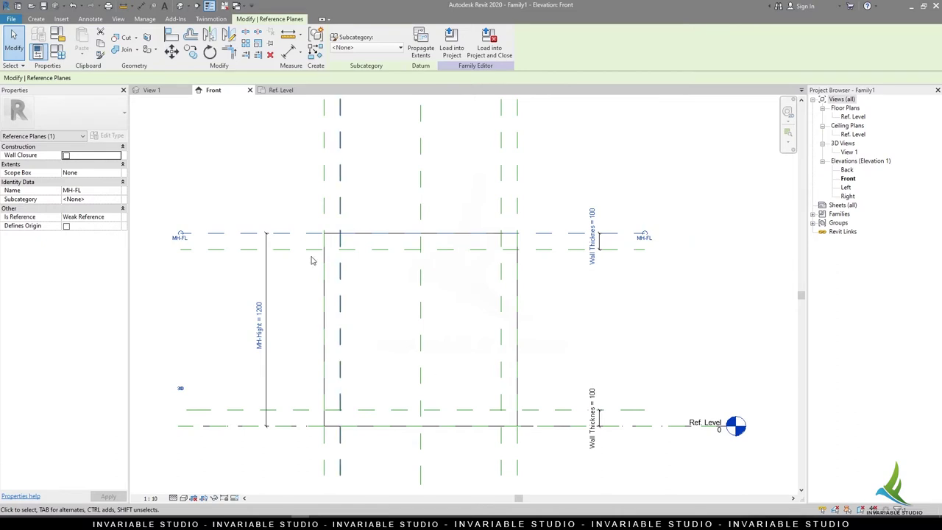
click(281, 90)
- Set the work plane to Reference Plane: MH-FL
click(36, 18)
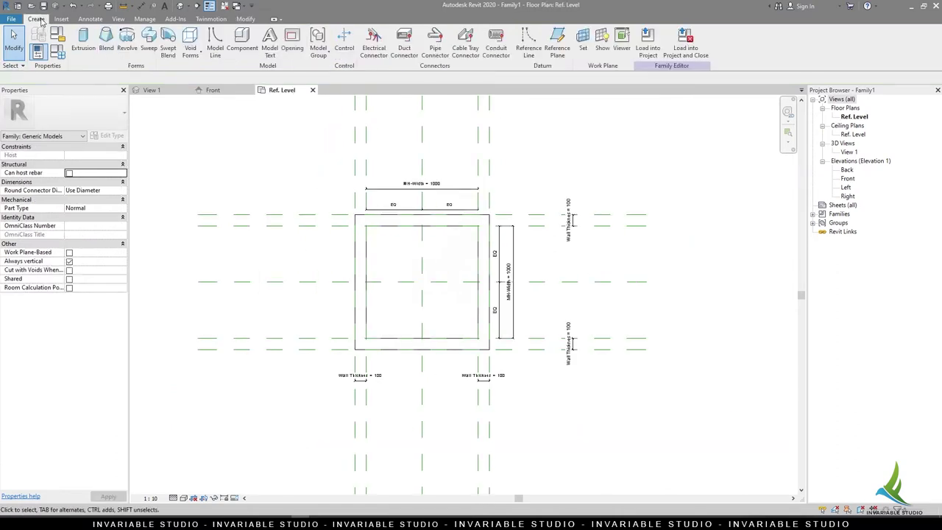
click(583, 40)
click(471, 261)
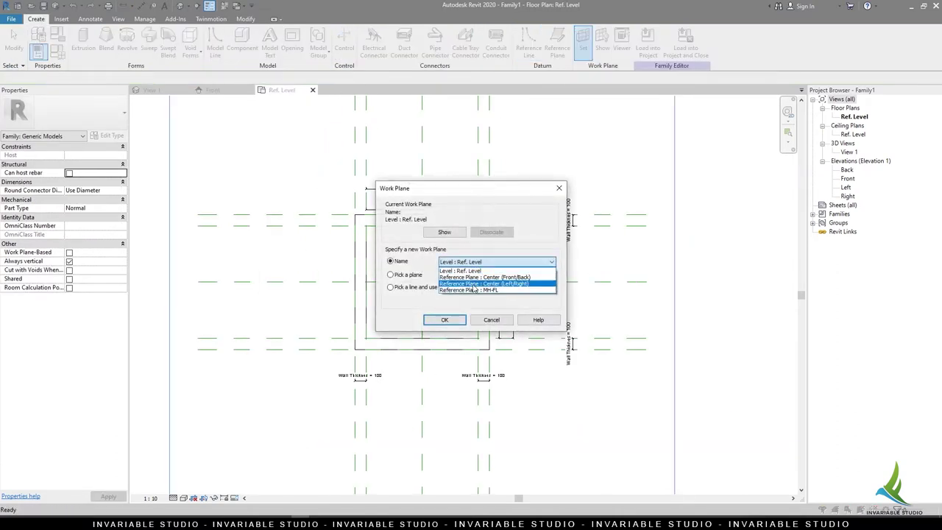
click(486, 279)
click(445, 320)
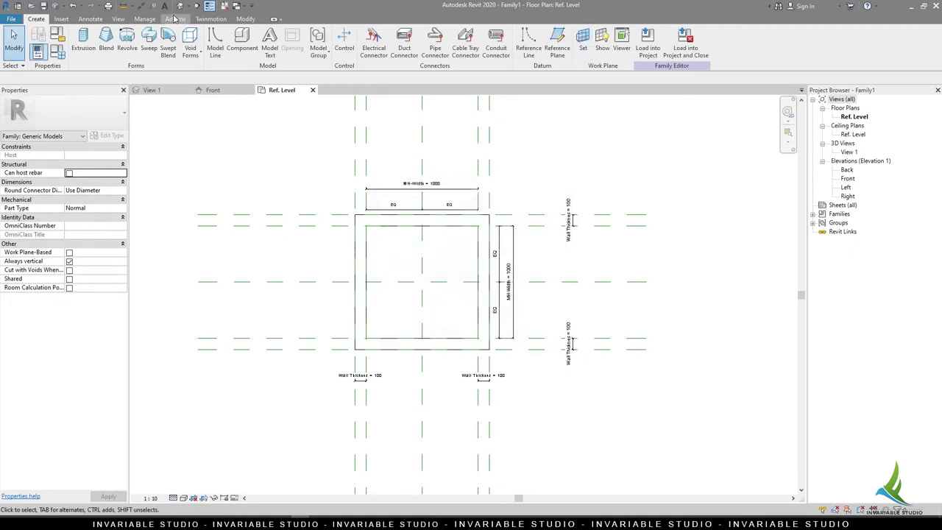
- Sketch a 1000×1000 extrusion rectangle over the inner walls
click(83, 40)
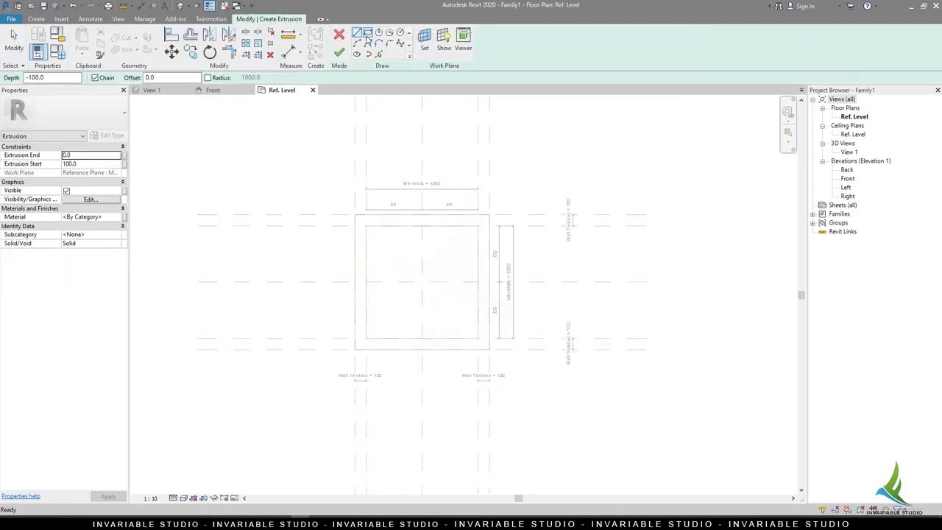
click(368, 32)
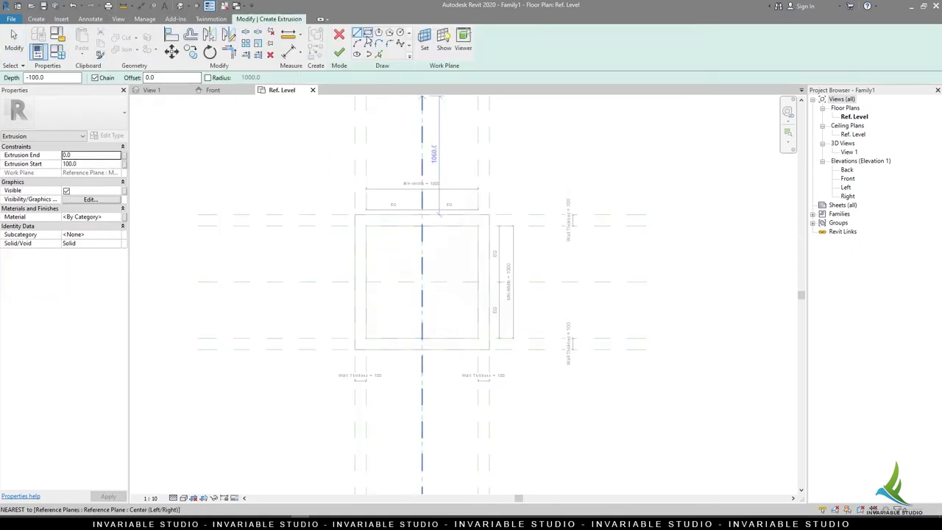
click(366, 225)
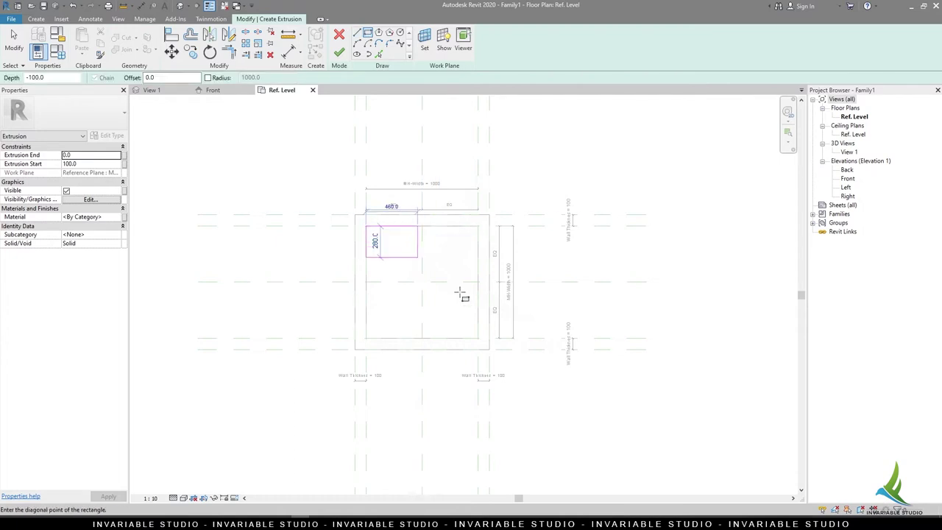
click(479, 337)
scroll(382, 298, up, 2)
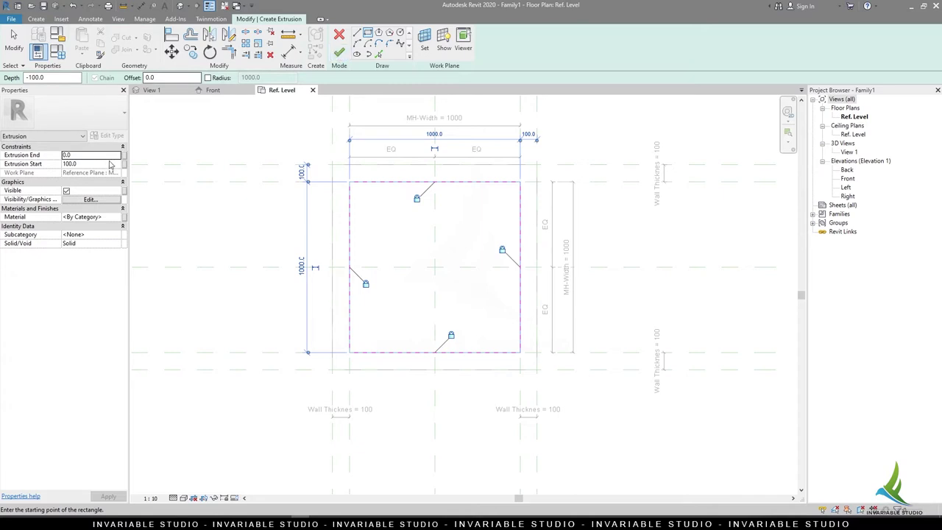
- Link Extrusion Start to Wall Thicknes and finish the cover extrusion
click(126, 164)
click(415, 252)
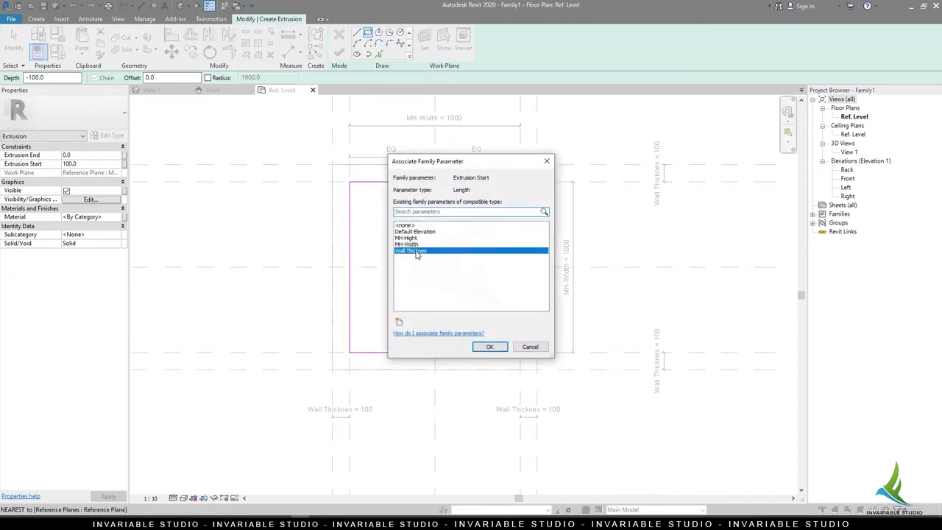
click(489, 347)
click(338, 51)
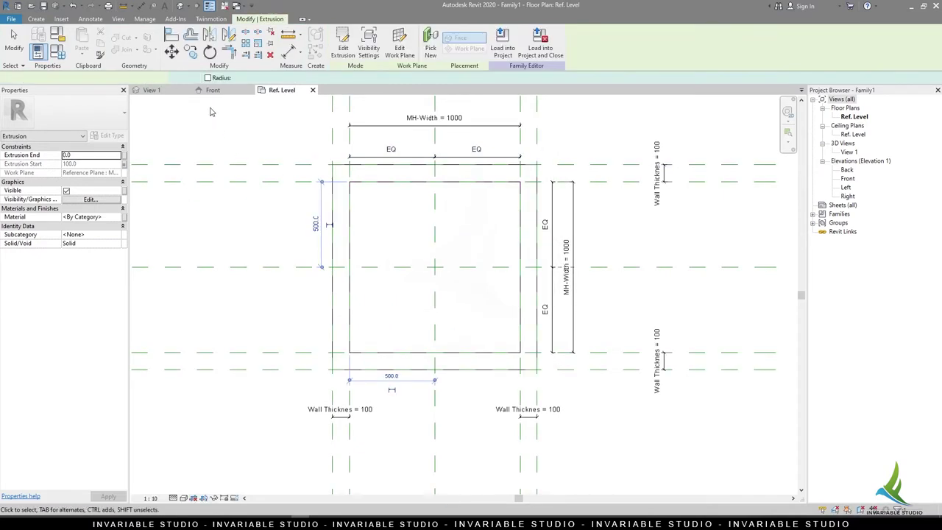
- In the Front elevation, name the reference plane under the slab MH-Slab Bottom
click(213, 90)
click(420, 280)
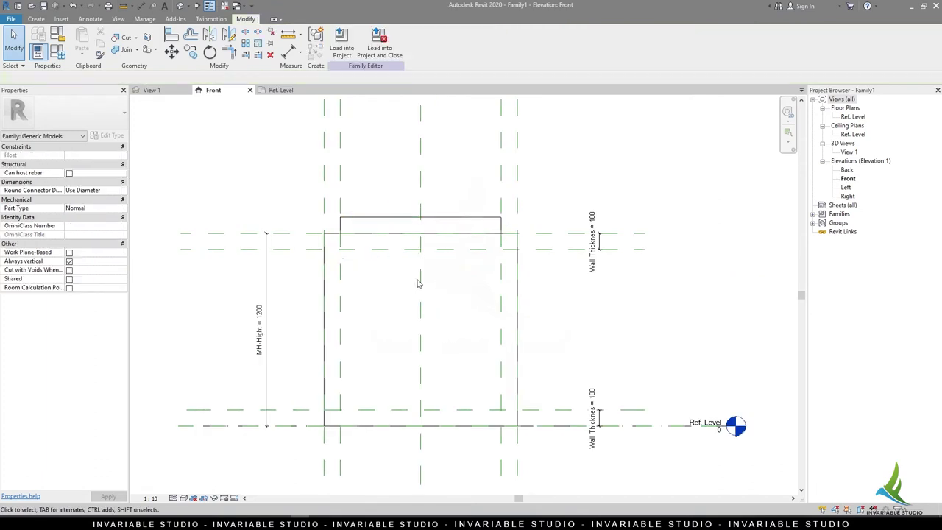
click(467, 225)
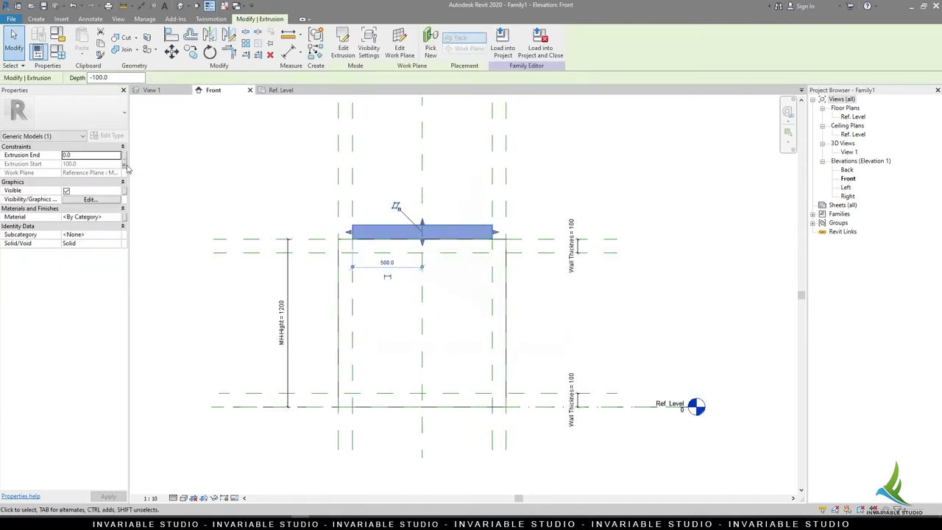
scroll(447, 244, up, 1)
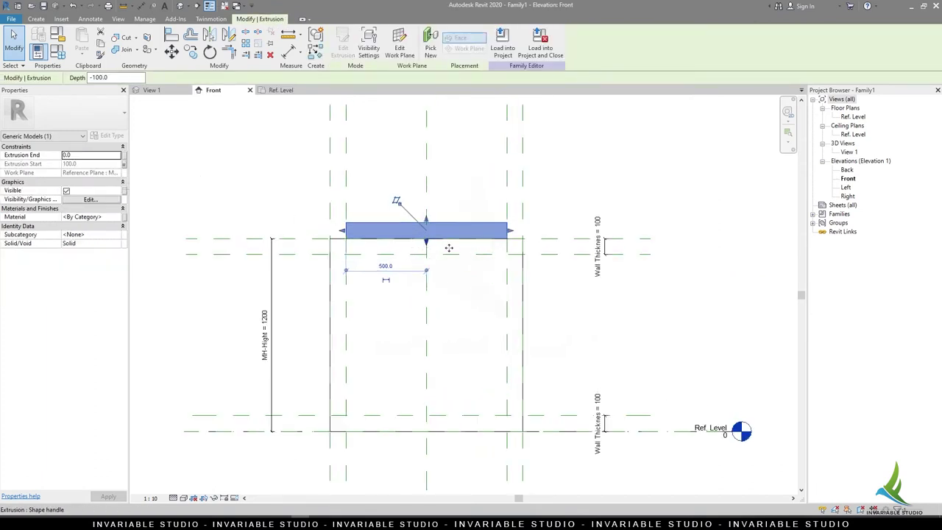
key(Escape)
click(466, 228)
click(636, 259)
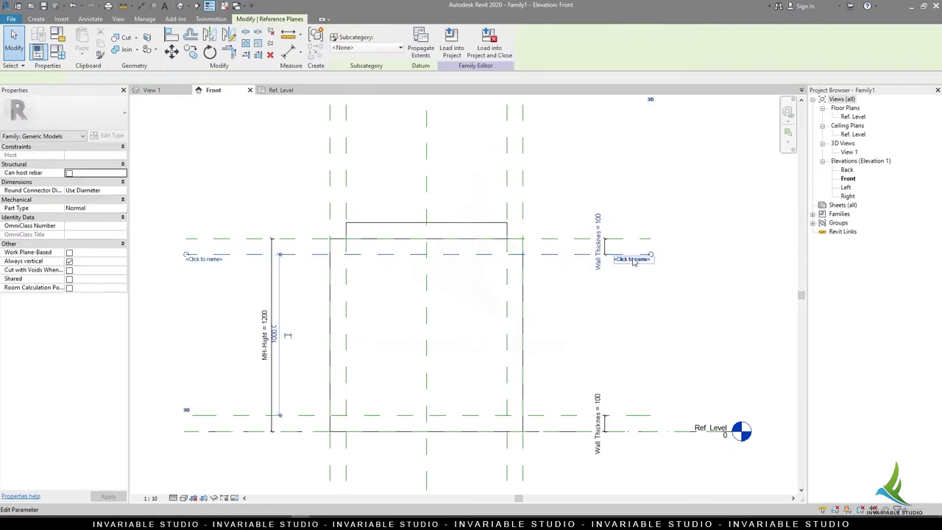
click(634, 260)
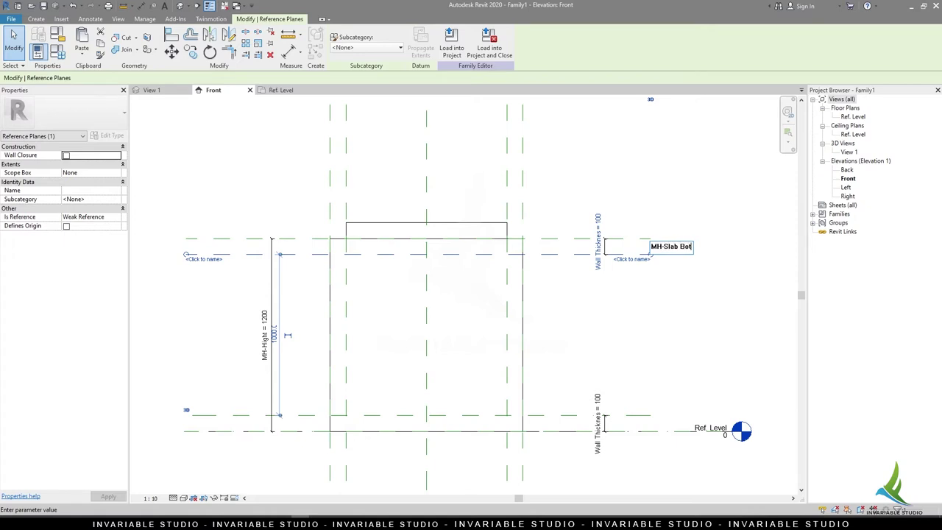
key(Return)
click(467, 208)
- Rehost the cover slab extrusion on Reference Plane: MH-Slab Bottom
click(427, 230)
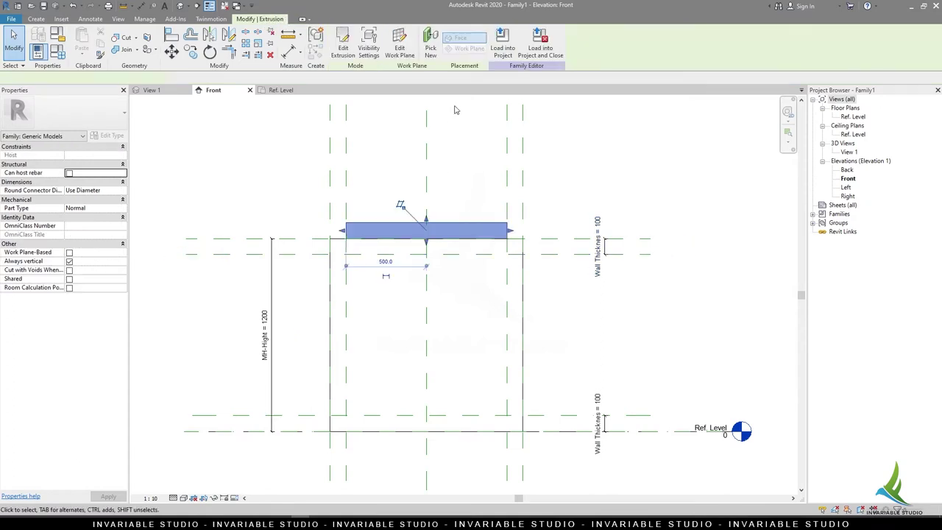
click(400, 48)
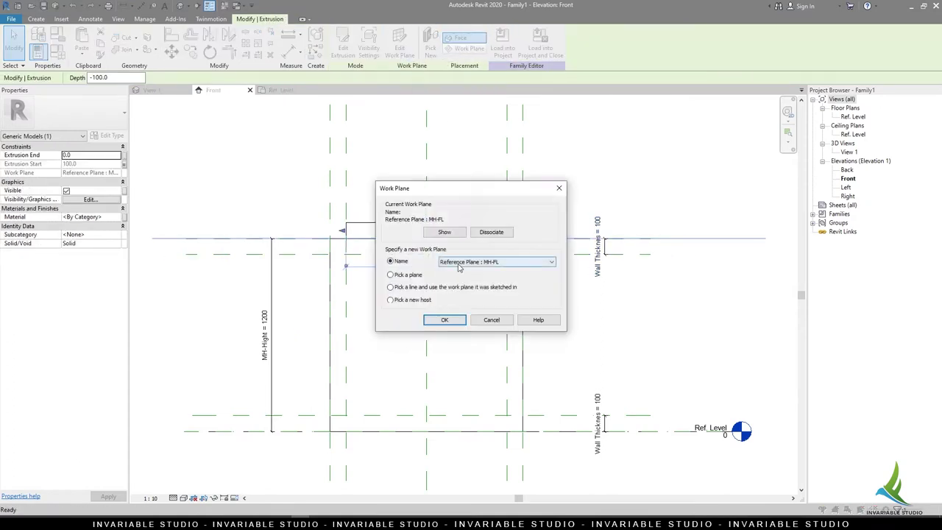
click(496, 262)
click(486, 285)
click(444, 321)
- Switch to the 3D view and set the visual style to Shaded
key(Escape)
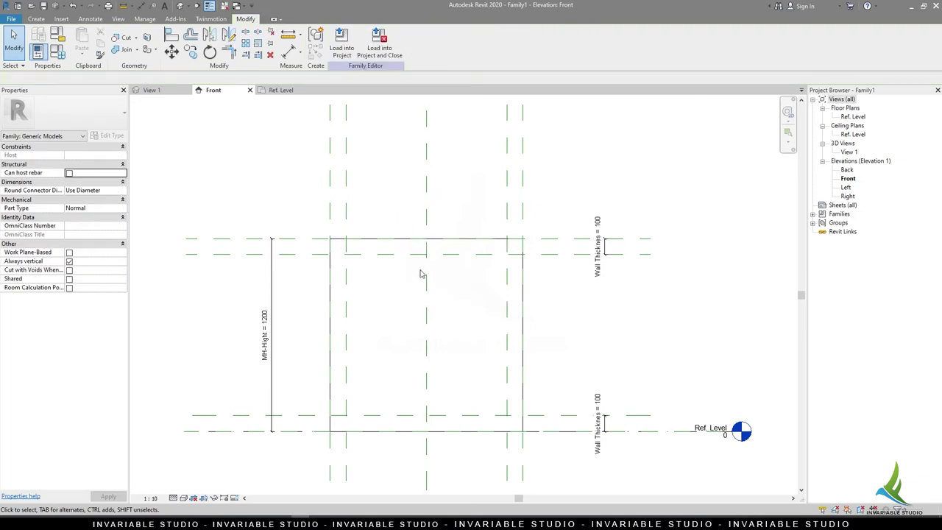
middle_drag(541, 355, 534, 356)
key(ctrl+Tab)
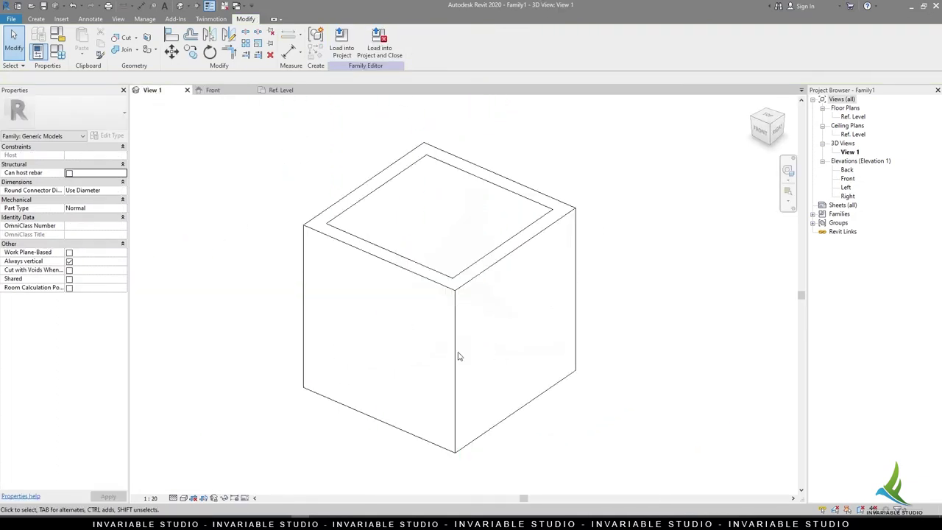
click(183, 498)
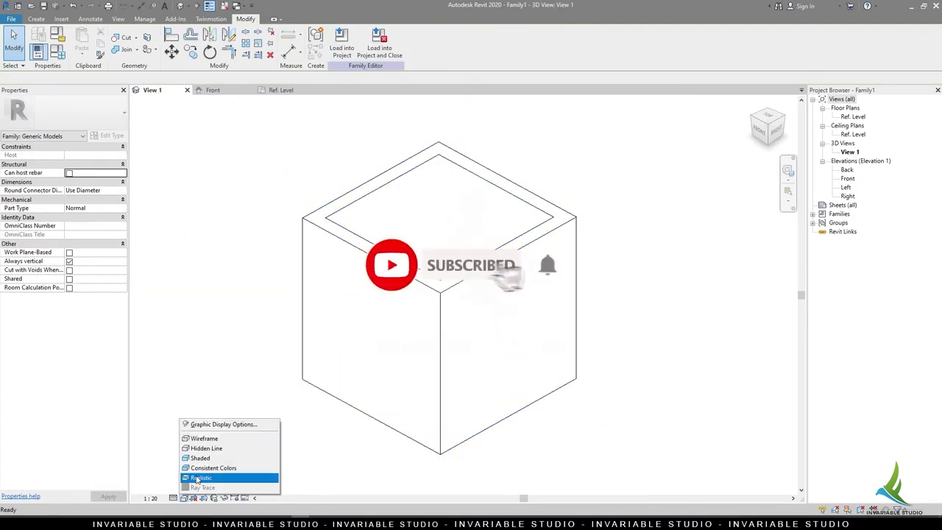
click(209, 460)
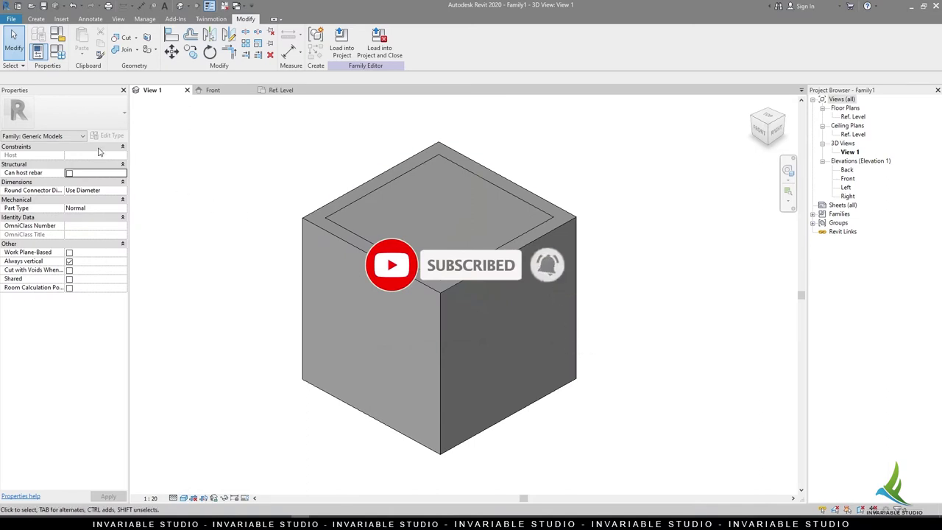
- Zoom to fit, open Family Types, and apply MH-Hight 1500
key(z)
key(f)
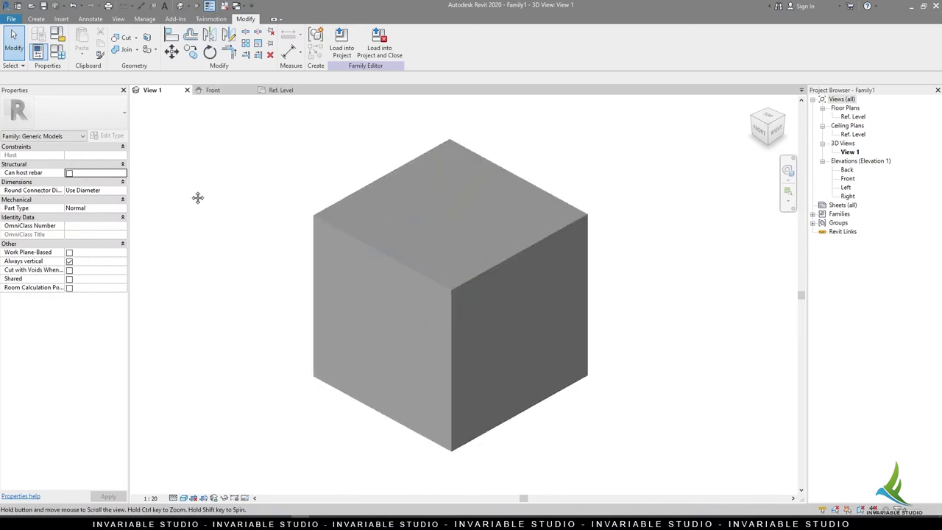
key(f)
key(t)
click(696, 206)
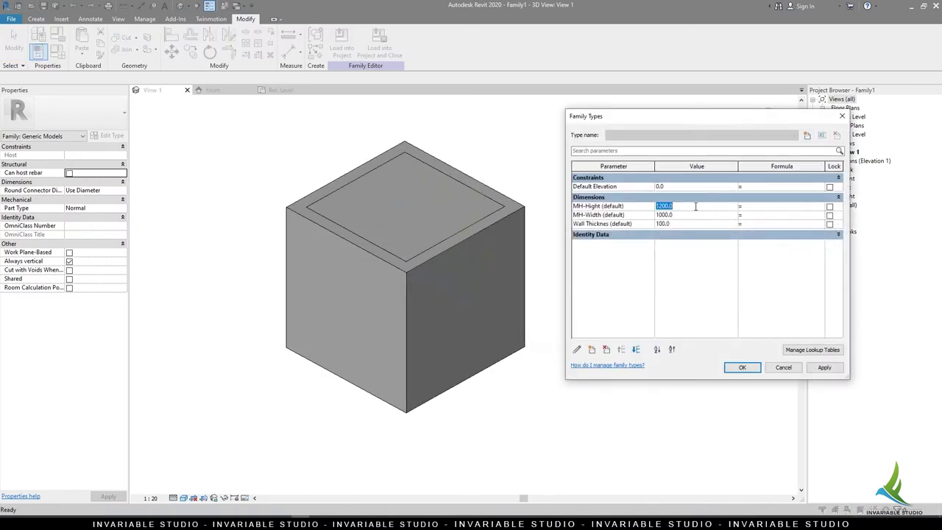
key(Tab)
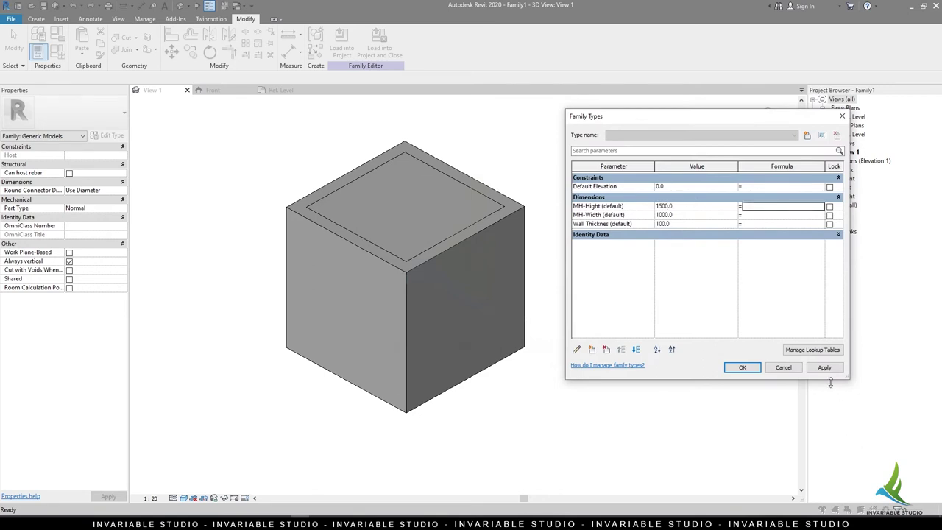
click(817, 368)
- Flex MH-Width to 600, set Wall Thicknes 150, restore width 1000, and accept
click(692, 215)
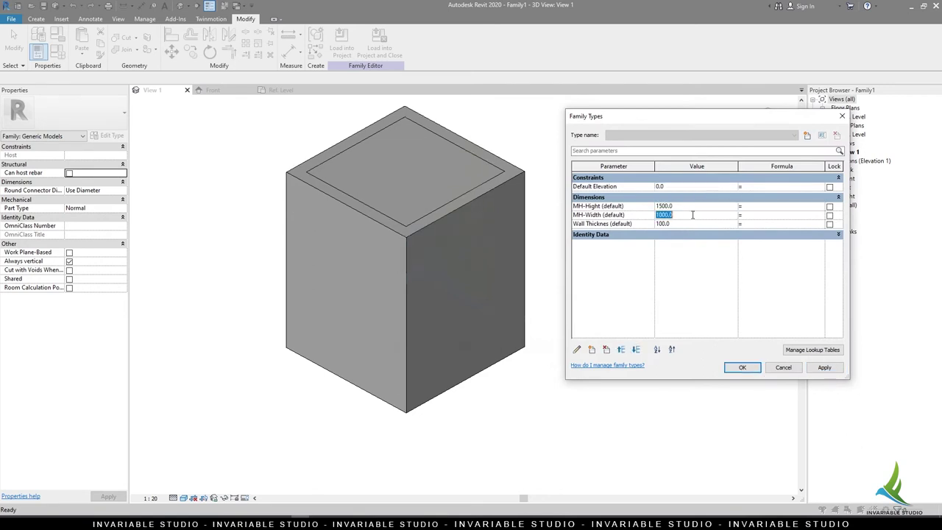
text(600)
key(Tab)
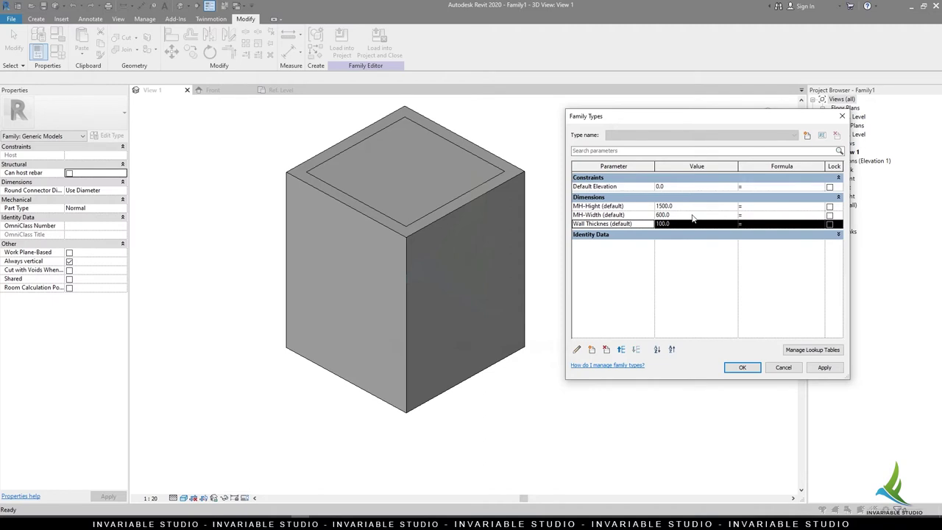
click(713, 227)
click(813, 372)
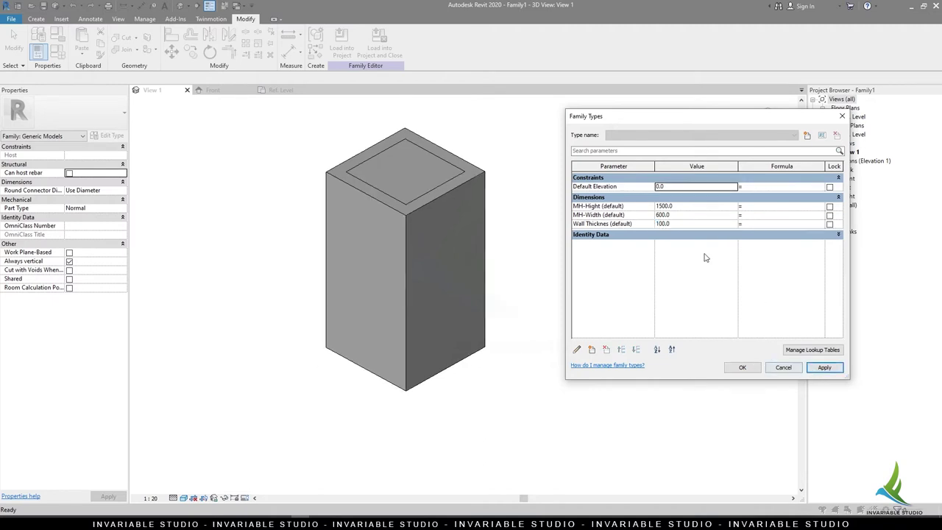
click(837, 372)
click(701, 206)
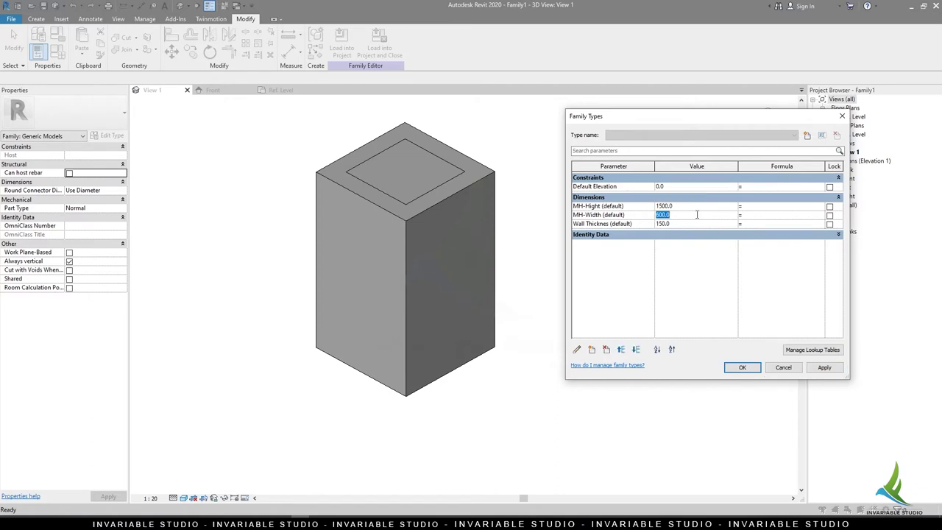
text(1000)
click(824, 367)
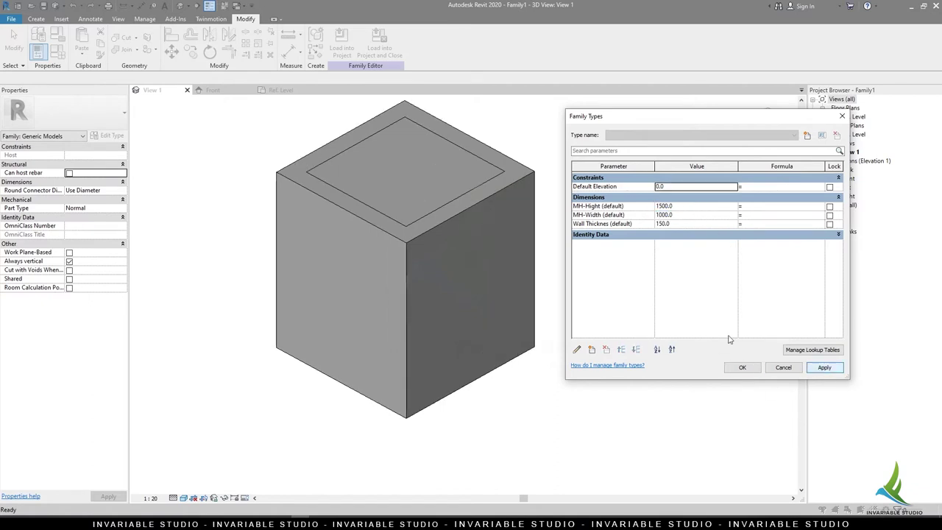
click(742, 367)
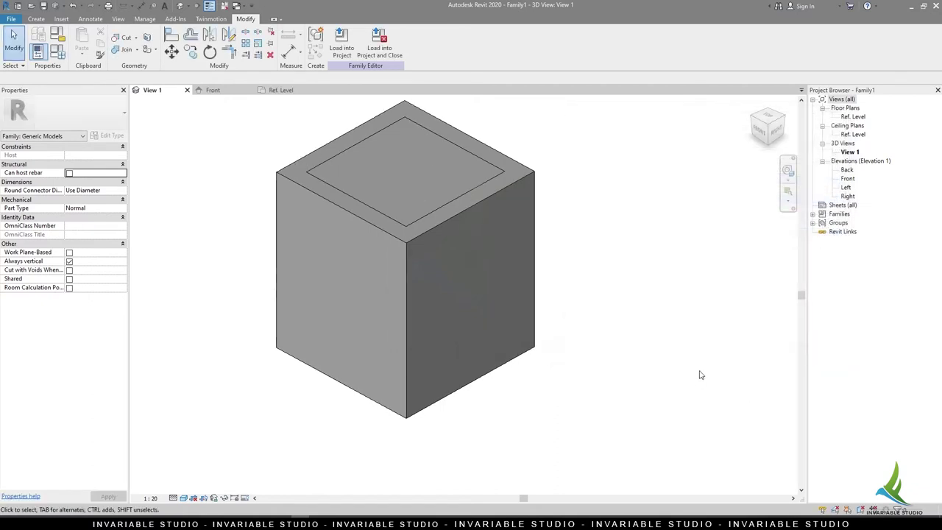
- Move from the Front elevation to the Ref. Level floor plan
click(210, 91)
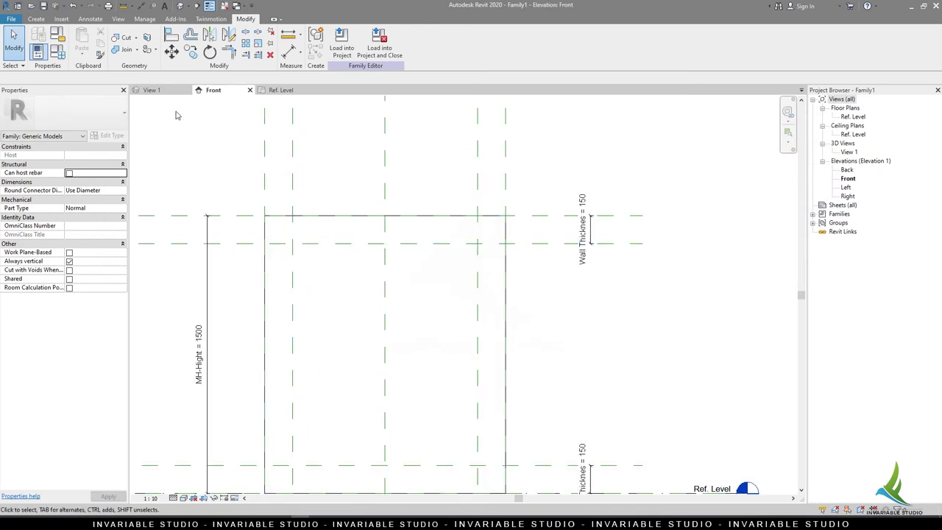
key(ctrl+Tab)
key(ctrl+Tab)
key(ctrl+Tab)
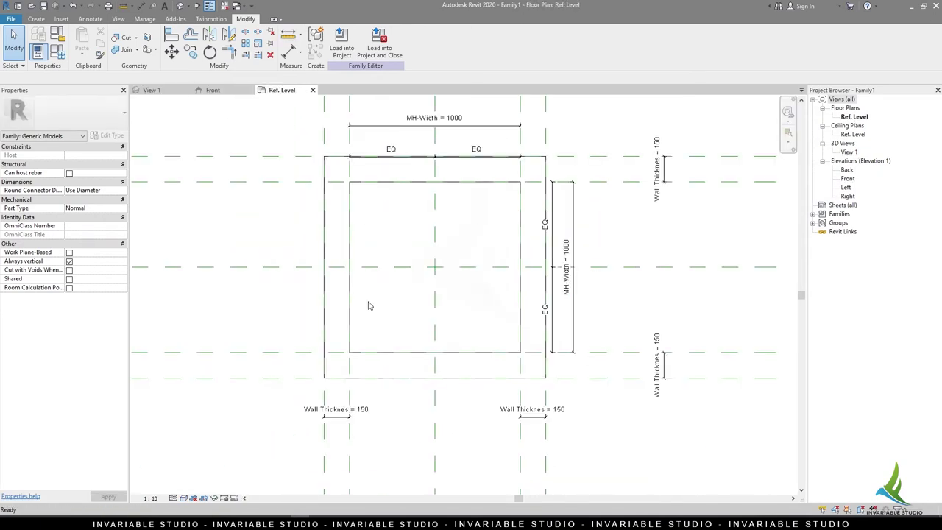
click(36, 18)
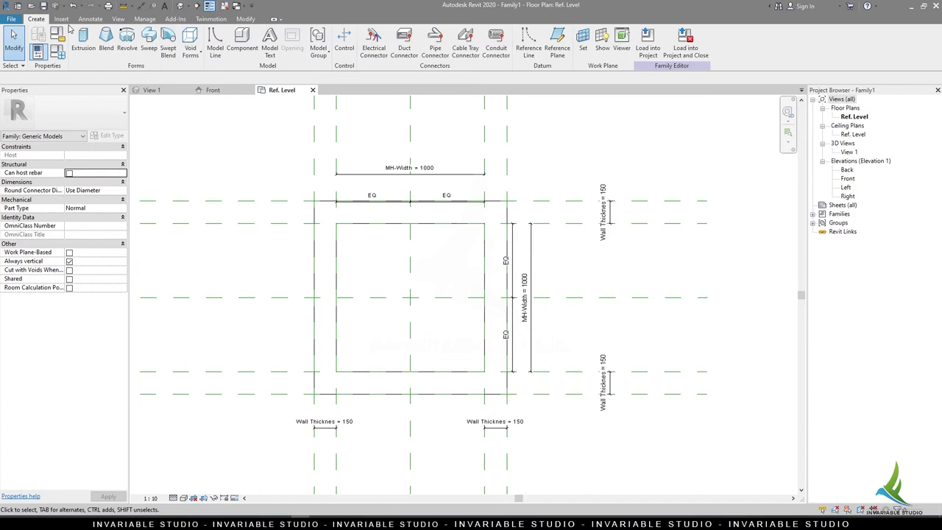
click(557, 41)
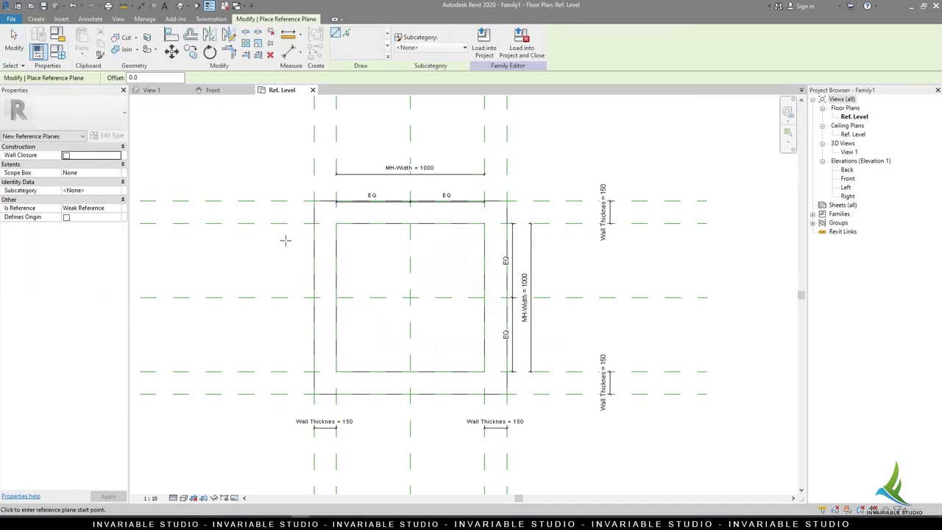
- Draw two horizontal reference planes and a vertical one inside the box walls
click(225, 237)
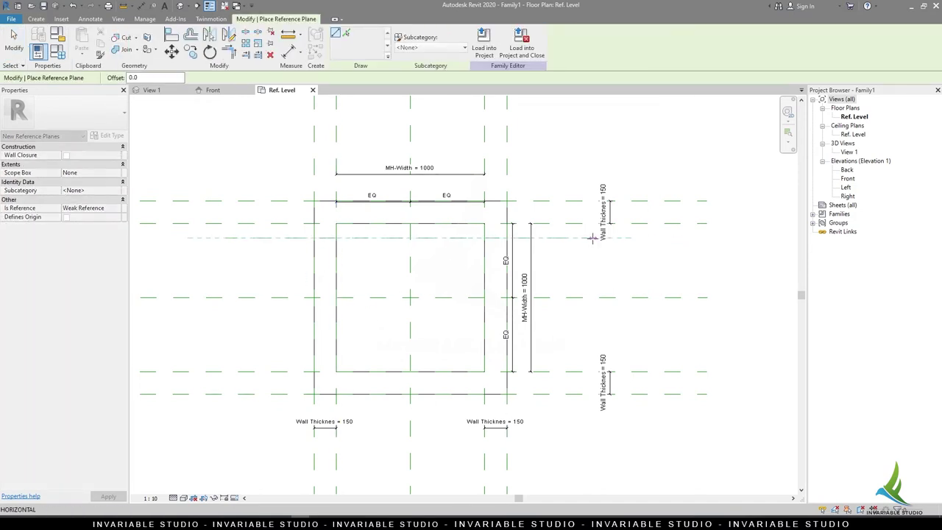
click(593, 237)
click(258, 356)
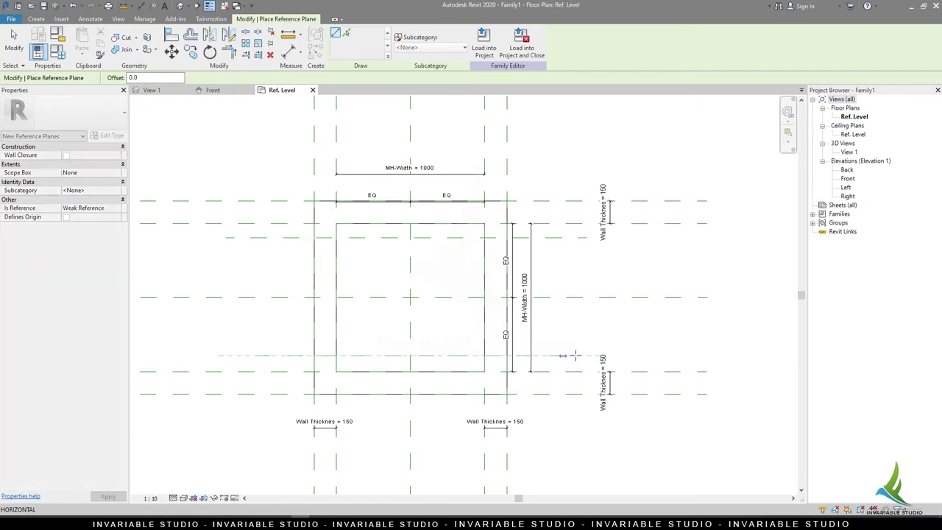
click(596, 356)
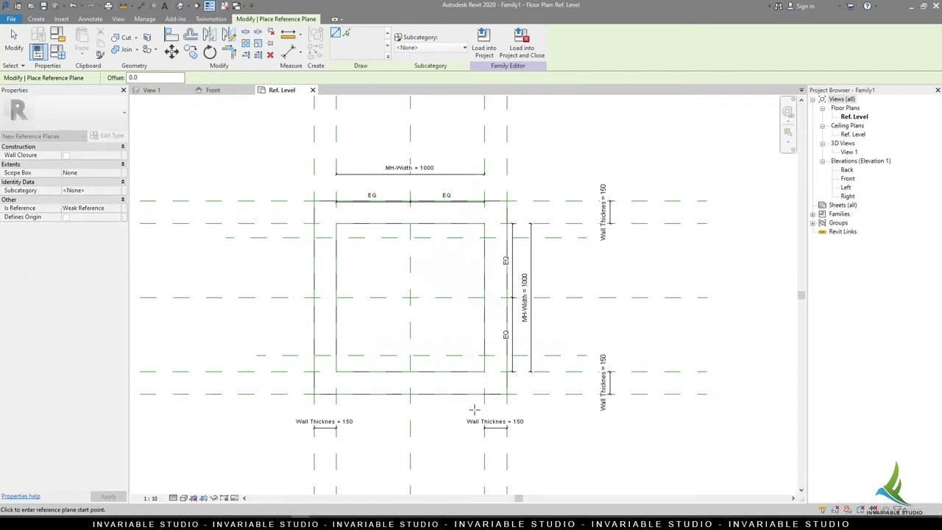
click(467, 410)
click(468, 176)
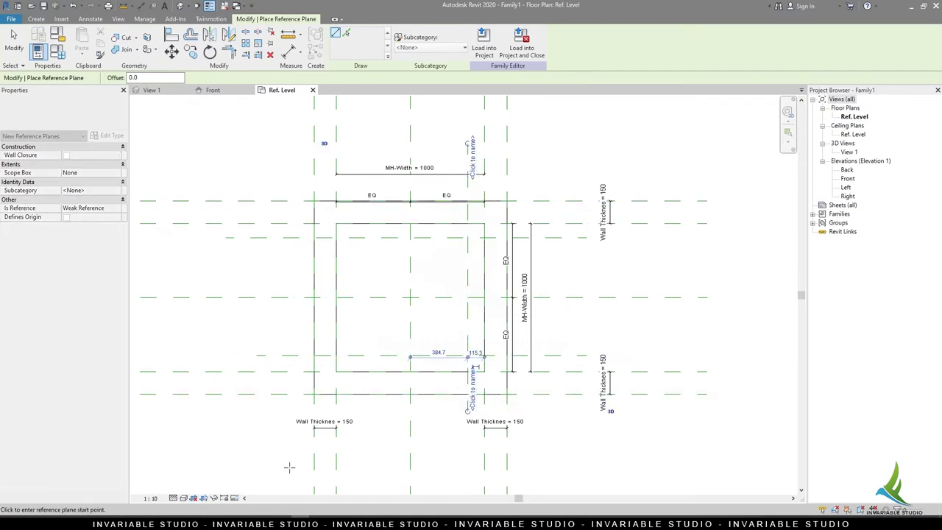
click(351, 410)
key(Escape)
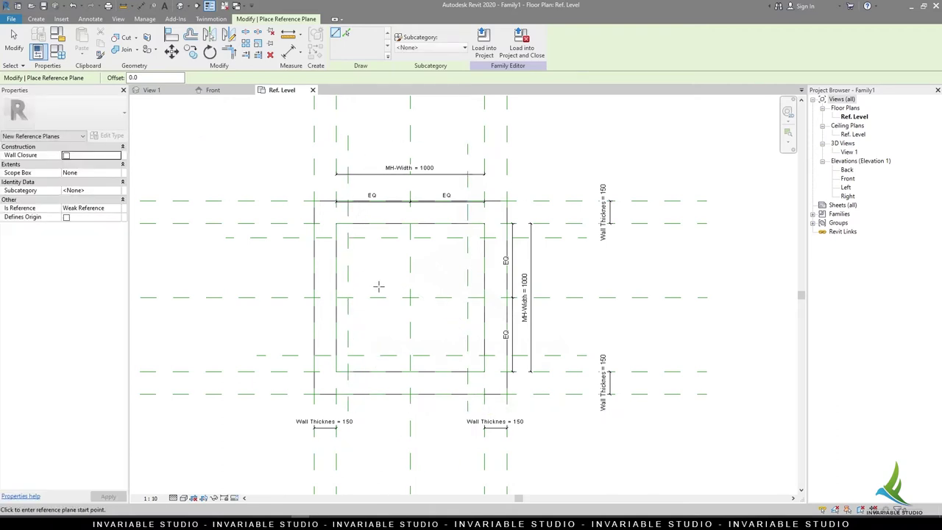
key(Escape)
scroll(361, 236, up, 1)
shift+scroll(445, 278, right, 1)
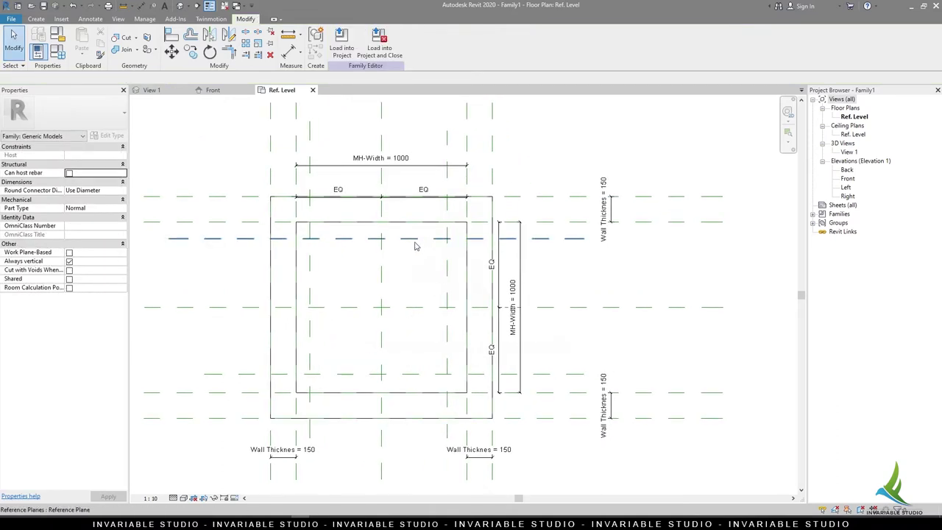
- Dimension the cover's horizontal planes with a side string and an overall vertical dimension
key(d)
key(i)
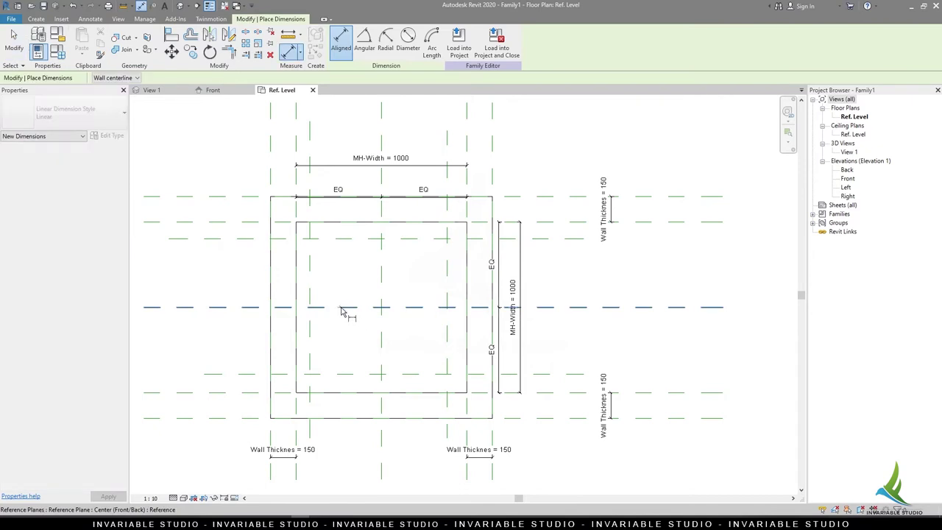
click(335, 307)
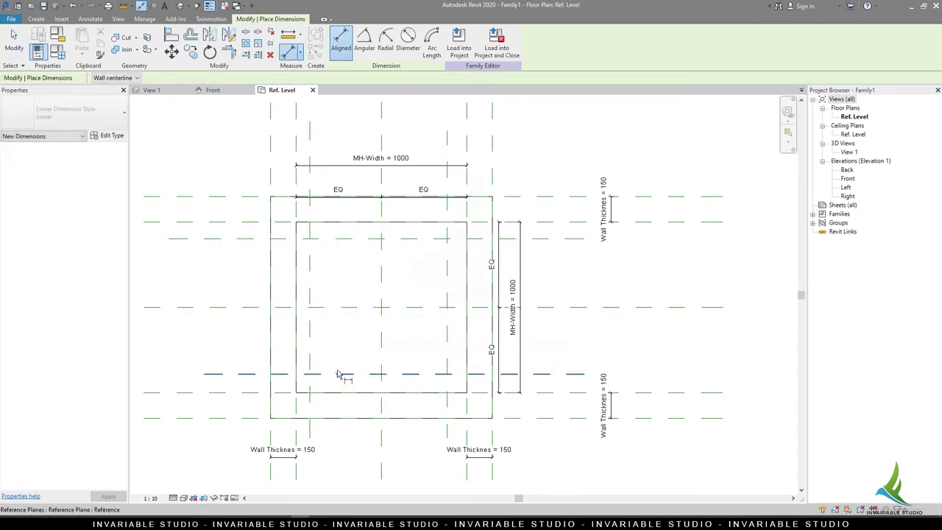
click(337, 373)
click(251, 339)
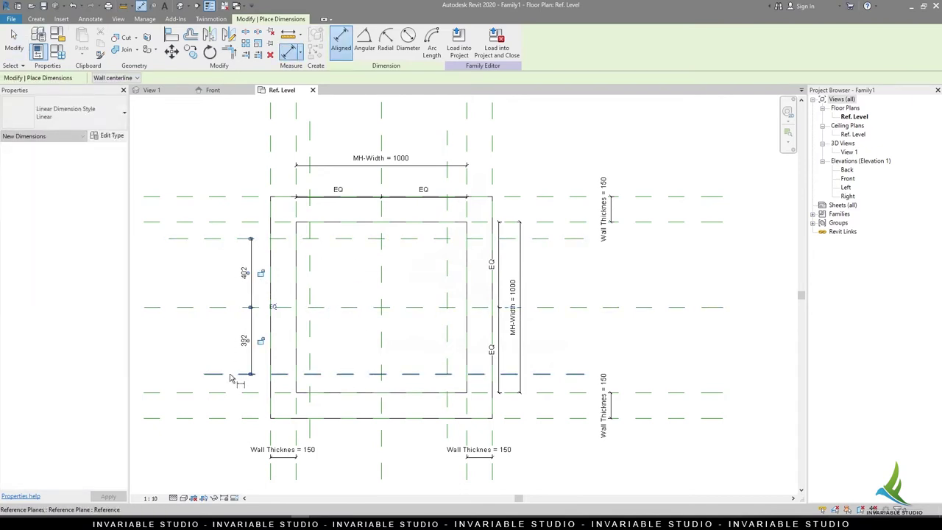
click(260, 374)
click(229, 237)
click(232, 265)
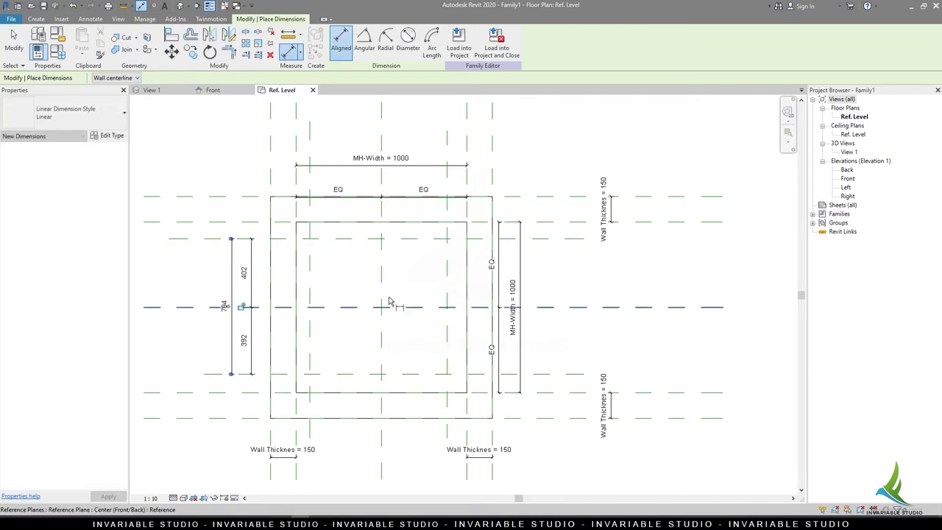
- Add the cover's width dimension string and overall width dimension below the box
click(309, 267)
click(381, 269)
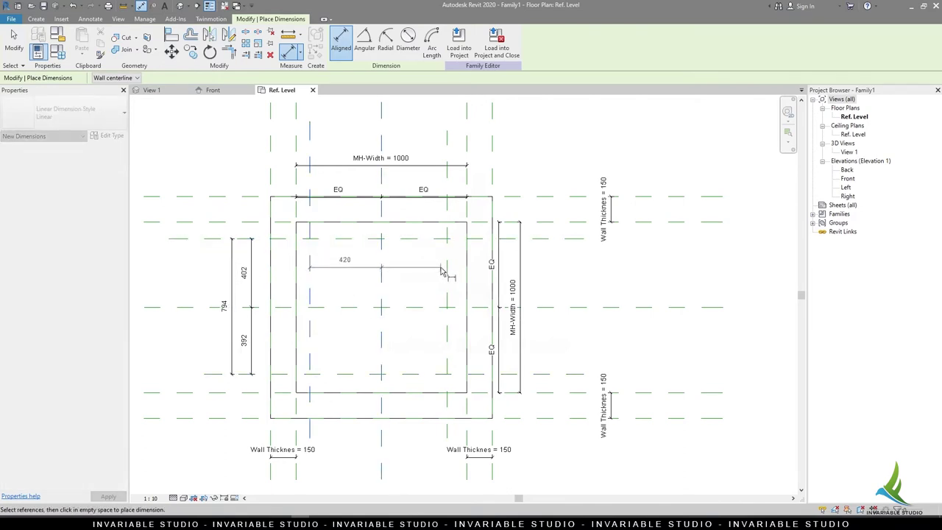
click(447, 265)
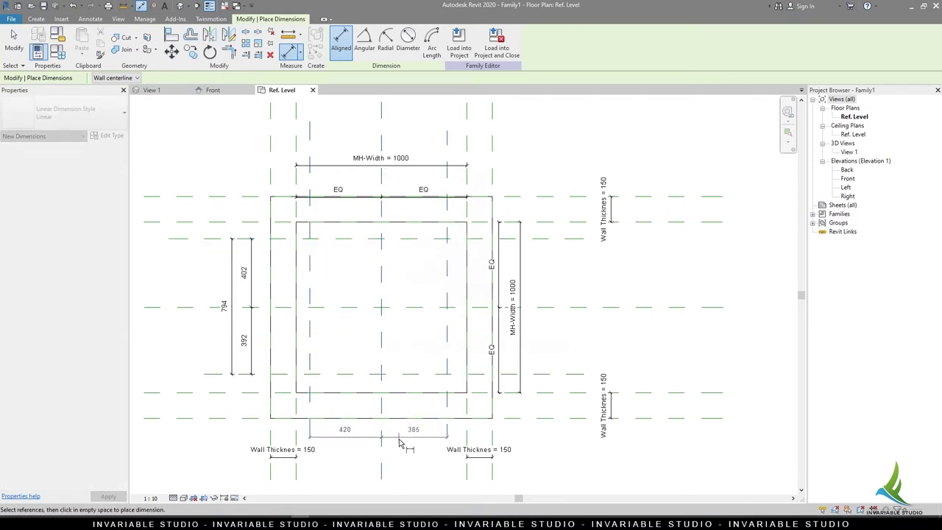
click(321, 434)
click(310, 372)
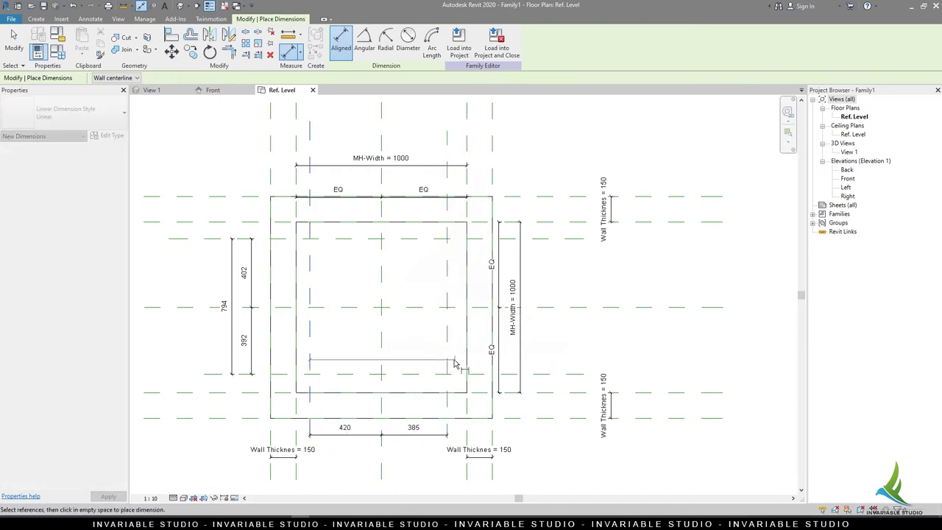
click(447, 362)
click(429, 452)
key(Escape)
key(Escape)
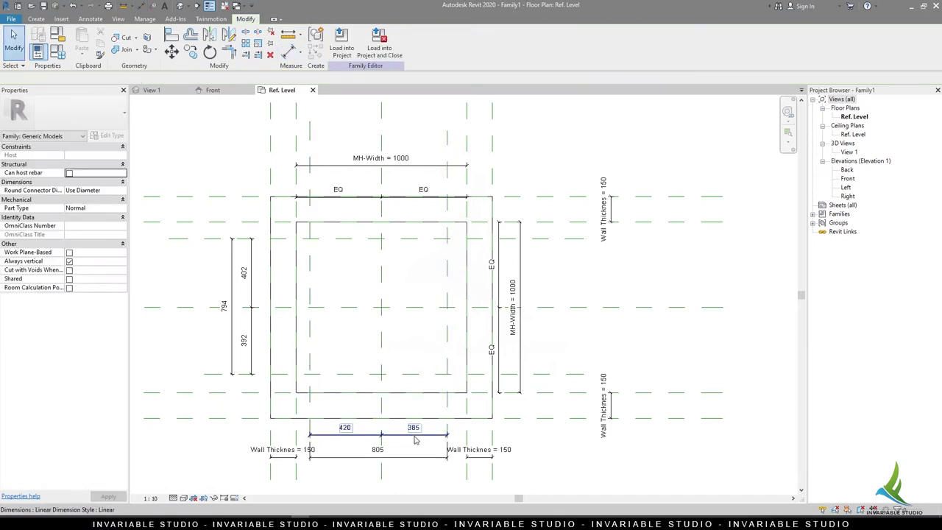
- Make both cover spacing dimension strings equal (EQ)
click(346, 434)
click(382, 412)
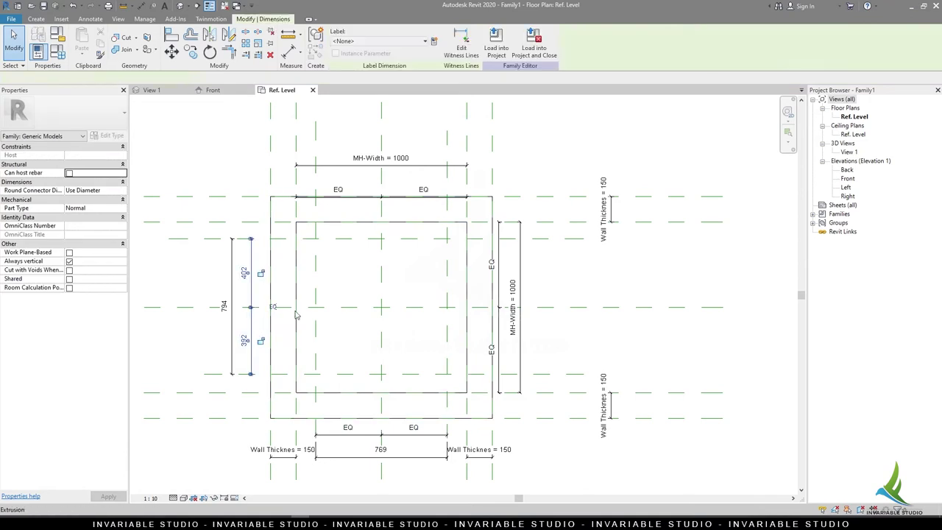
click(252, 323)
click(275, 313)
- Label both overall dimensions with new instance parameter MH-Cover Size (784), then view Front
click(232, 324)
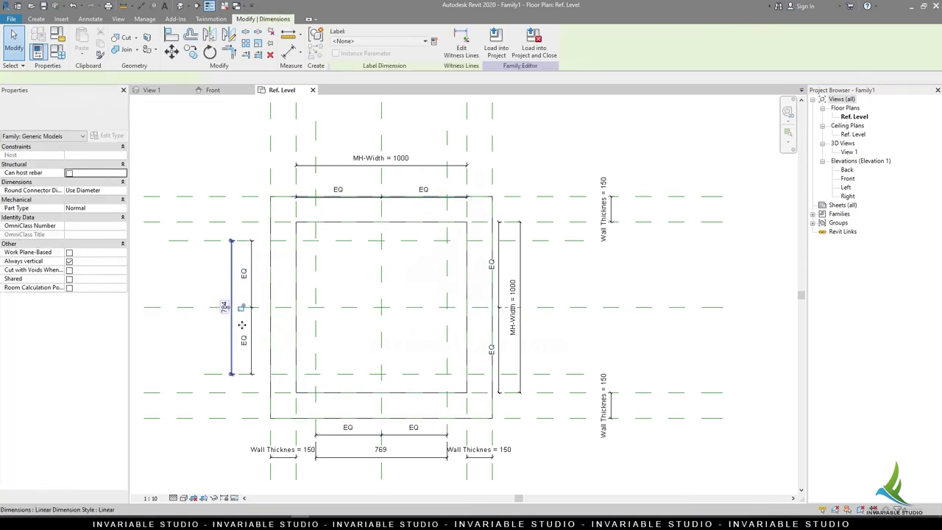
click(434, 41)
text(MH-Cover Size)
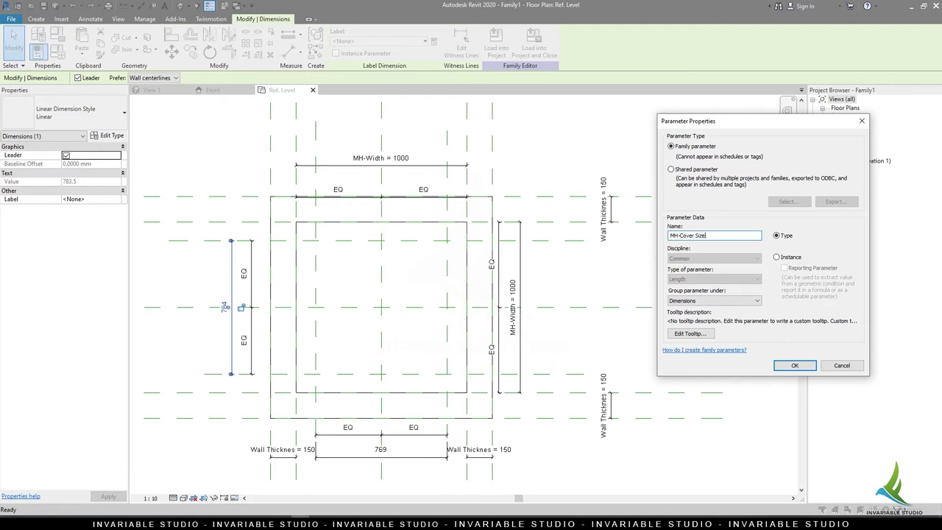
click(792, 257)
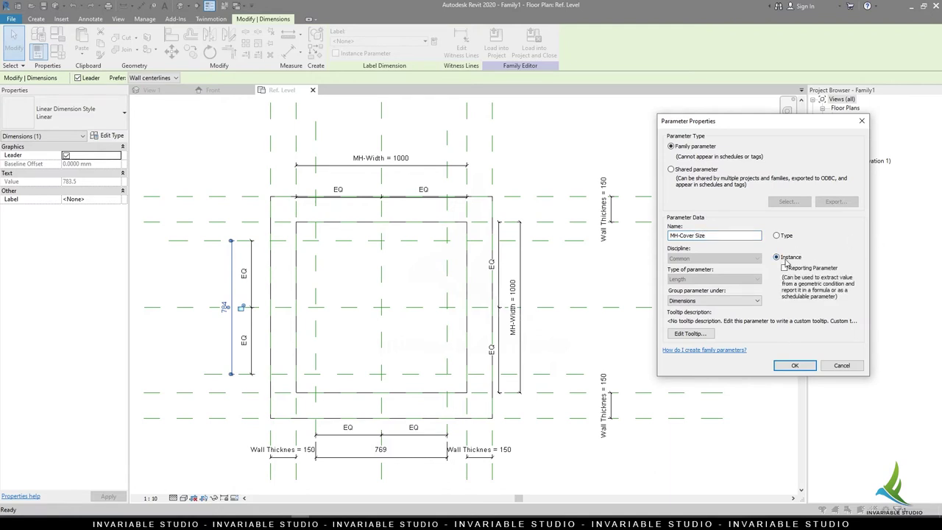
click(790, 372)
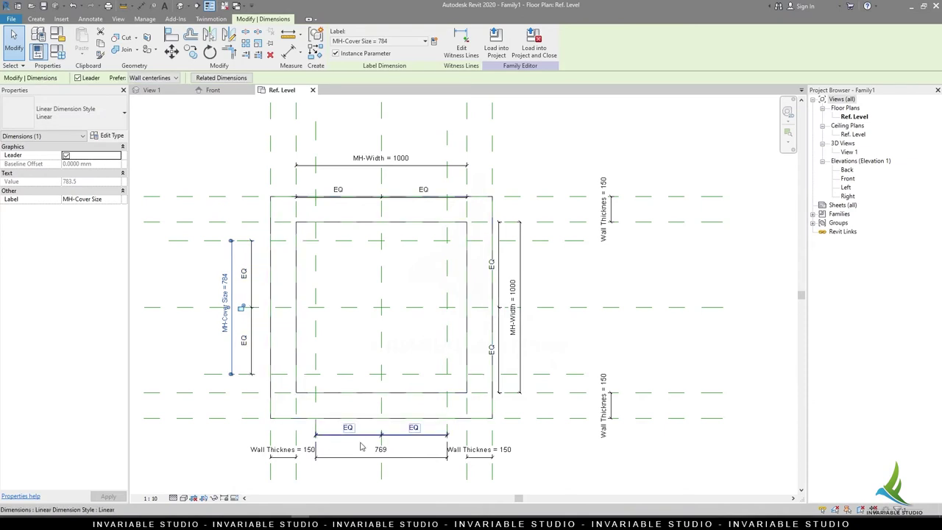
click(383, 40)
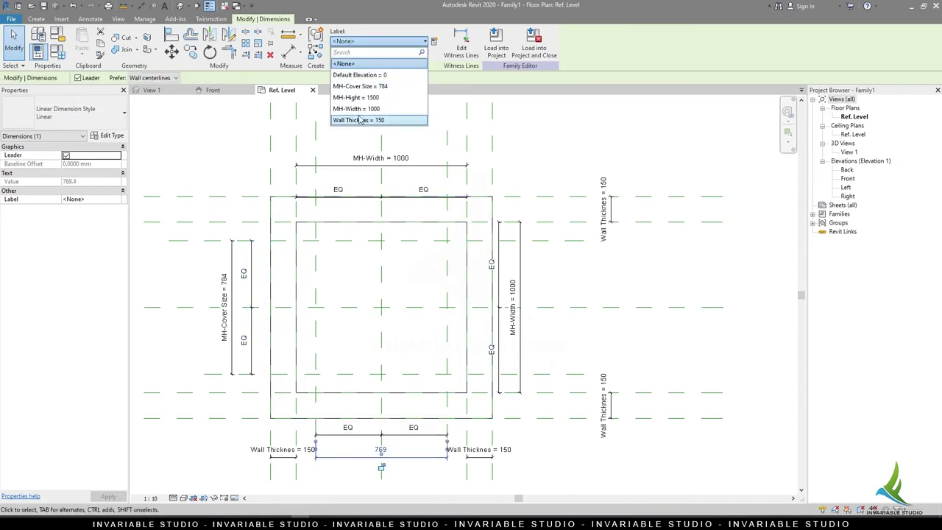
click(366, 87)
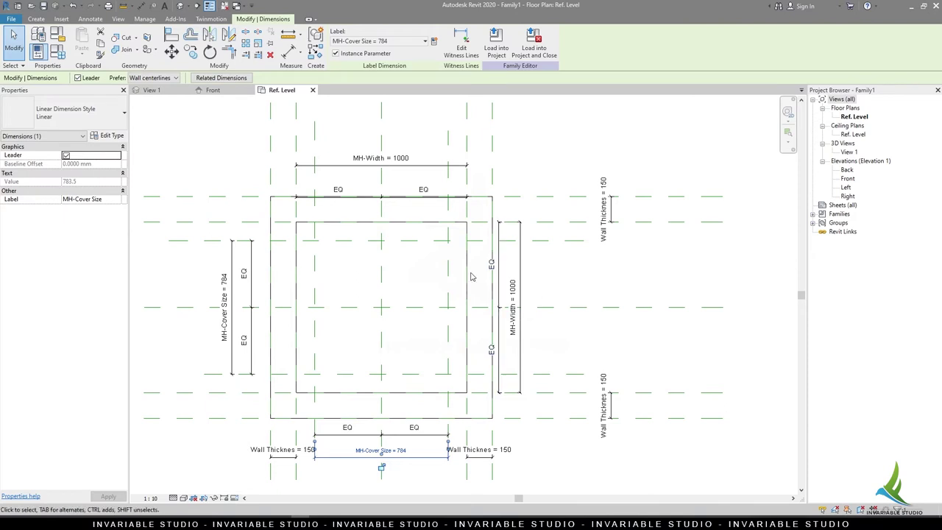
click(210, 88)
- Draw a horizontal cover-top reference plane just above MH-FL using RP
click(556, 217)
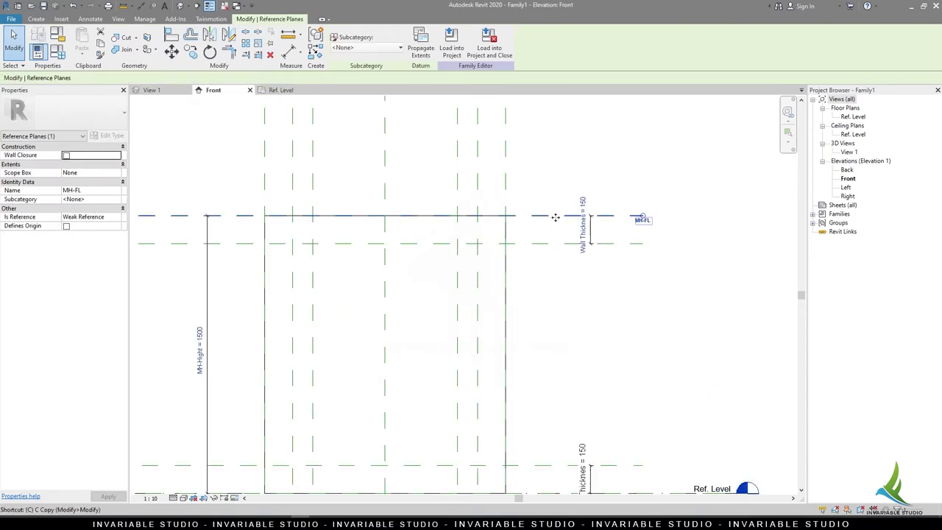
key(r)
key(p)
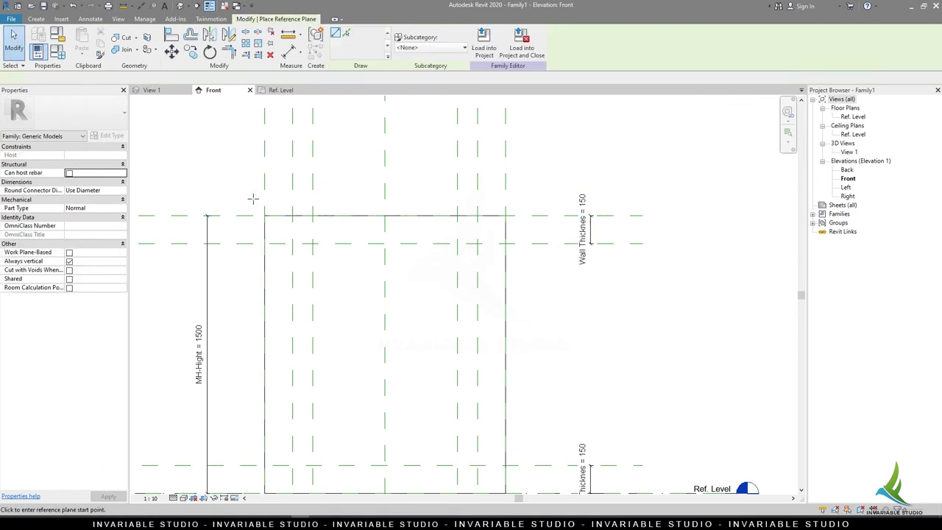
click(207, 198)
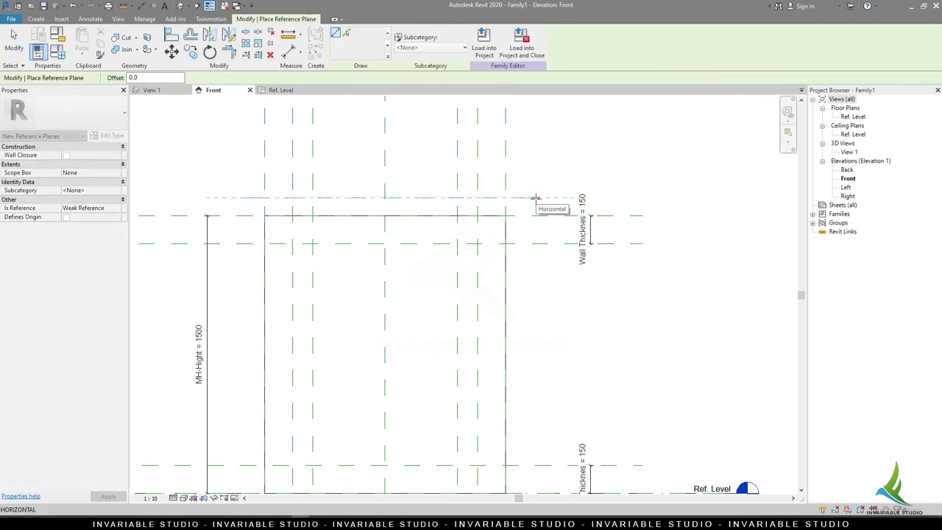
click(536, 198)
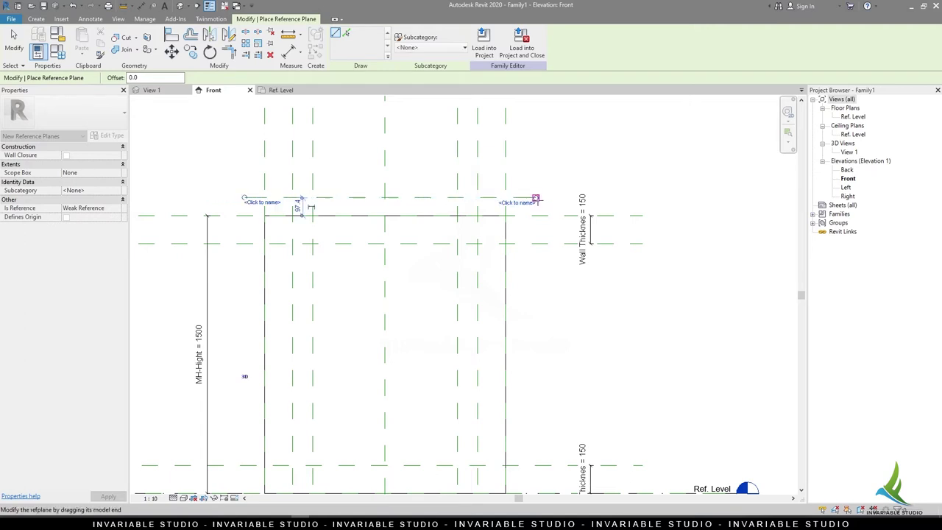
- Dimension the gap between the new cover-top plane and MH-FL
key(d)
key(i)
click(536, 216)
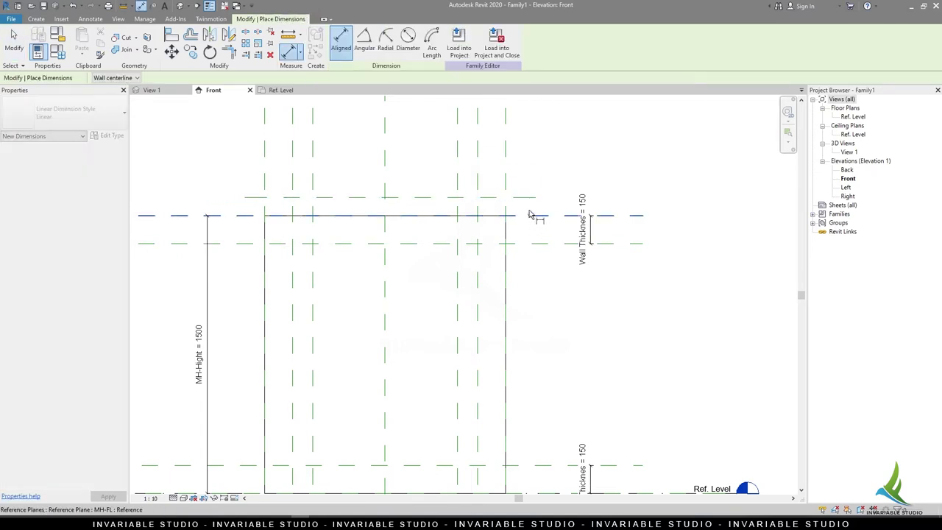
click(543, 198)
click(552, 207)
key(Escape)
key(Escape)
- Label that dimension with a new instance parameter, MH-Cover Thickness
click(544, 206)
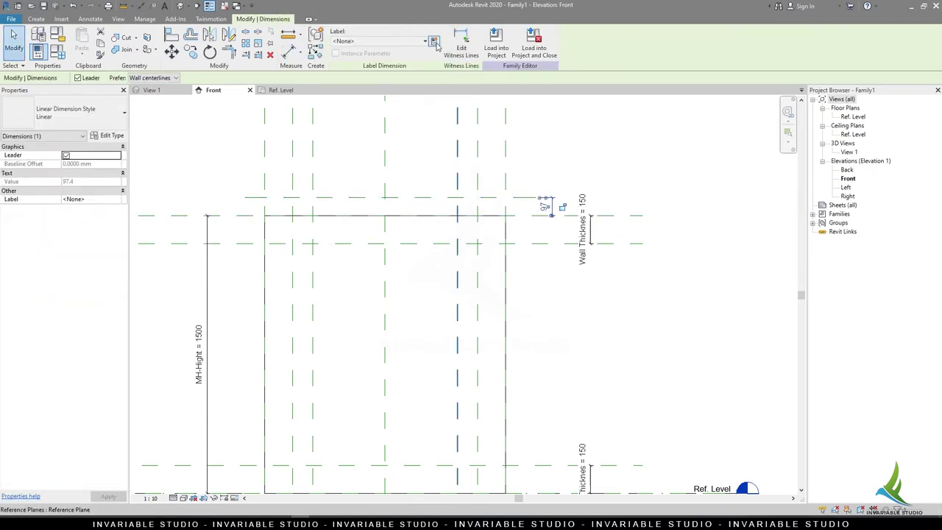
click(562, 207)
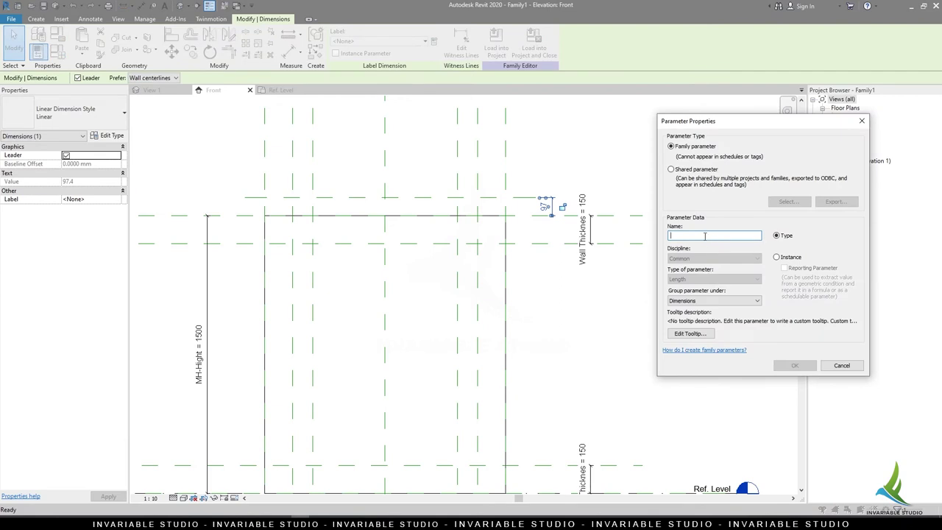
text(MH-Cover Thickness)
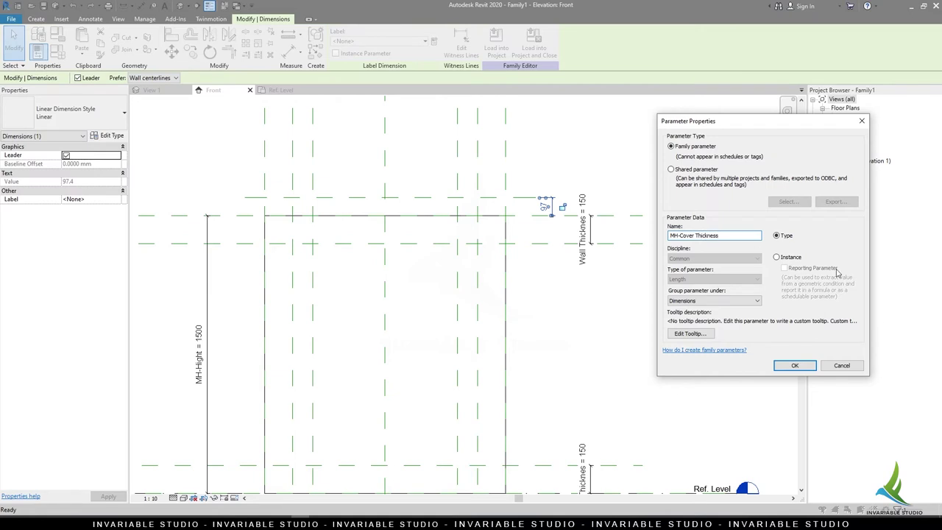
click(787, 257)
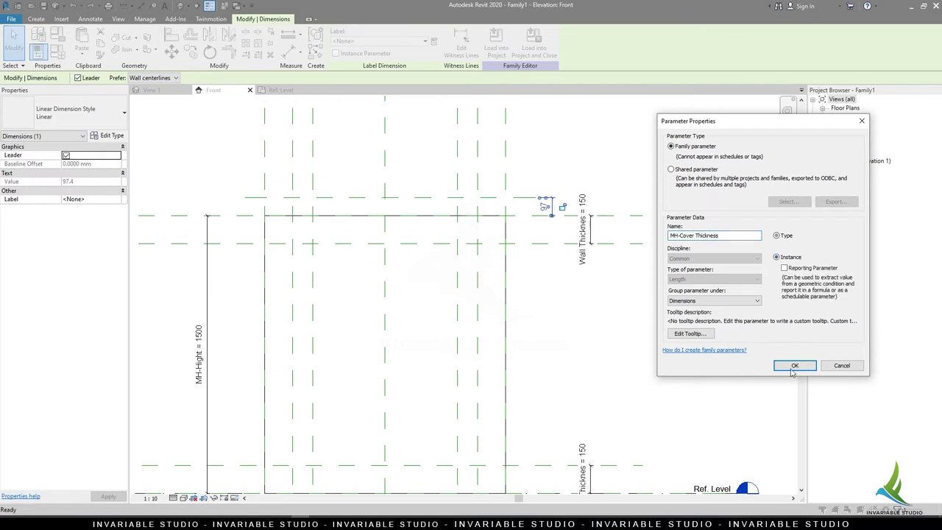
click(794, 367)
click(527, 229)
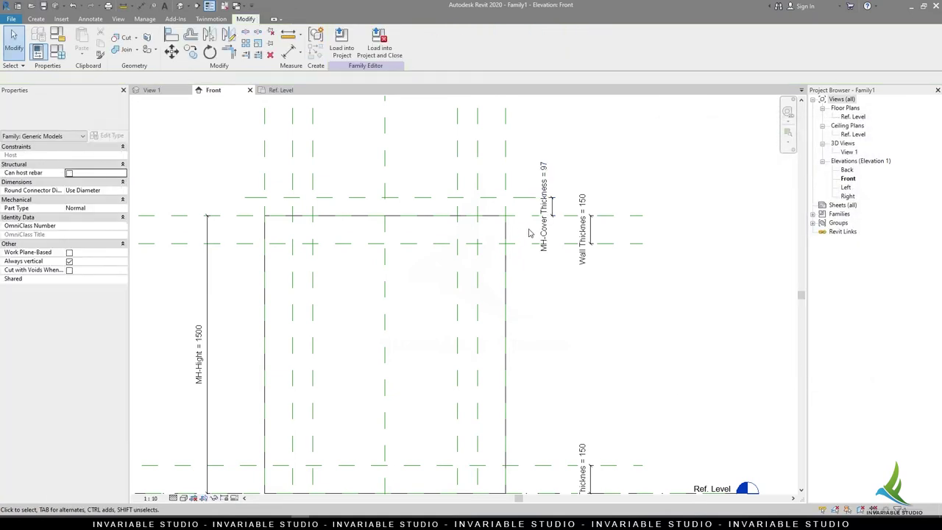
- In Family Types, set MH-Cover Size to 600 and MH-Cover Thickness to 50
click(57, 51)
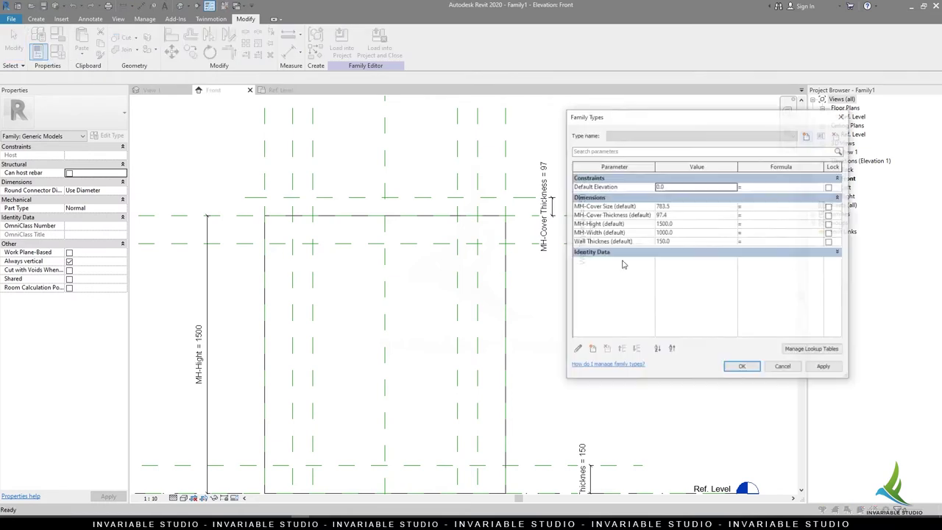
click(690, 241)
click(696, 215)
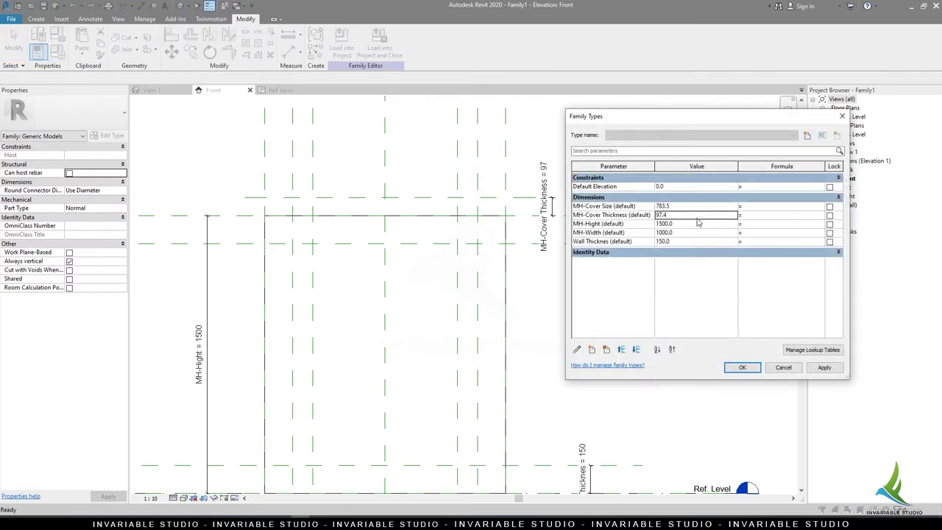
text(50)
key(shift+Tab)
key(shift+Tab)
key(shift+Tab)
key(shift+Tab)
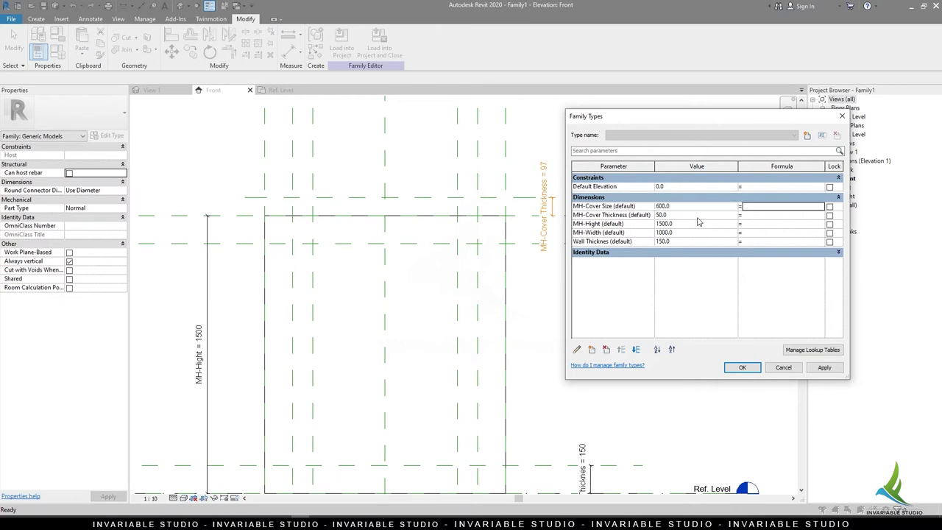
click(823, 368)
click(742, 367)
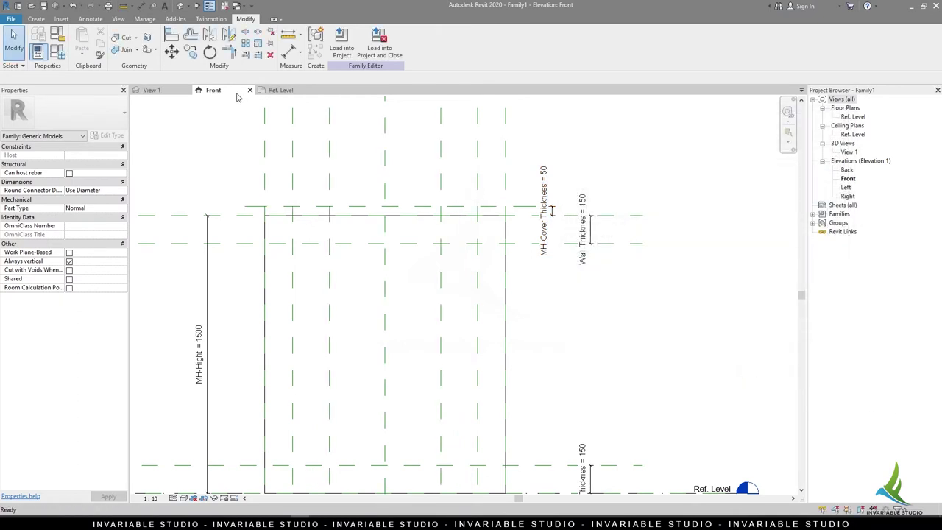
- Start a solid extrusion with the MH-FL reference plane as its work plane
click(281, 90)
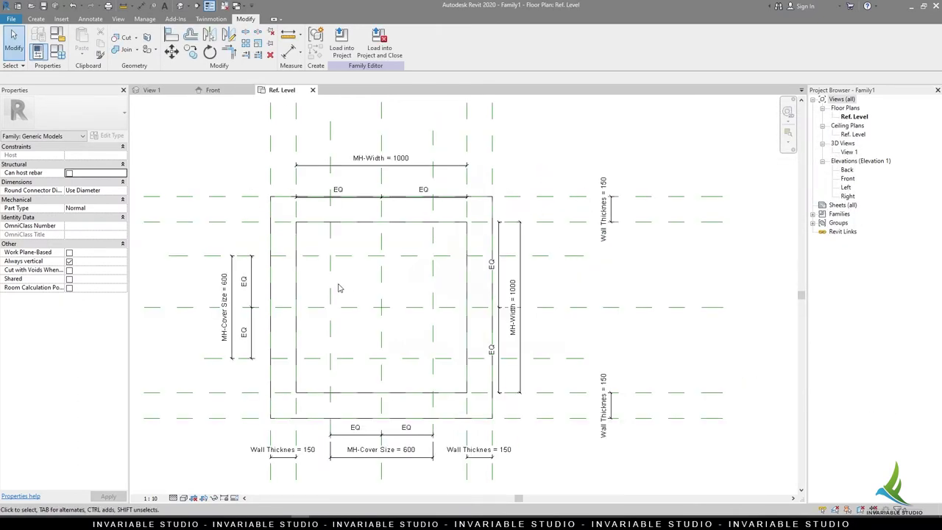
click(35, 19)
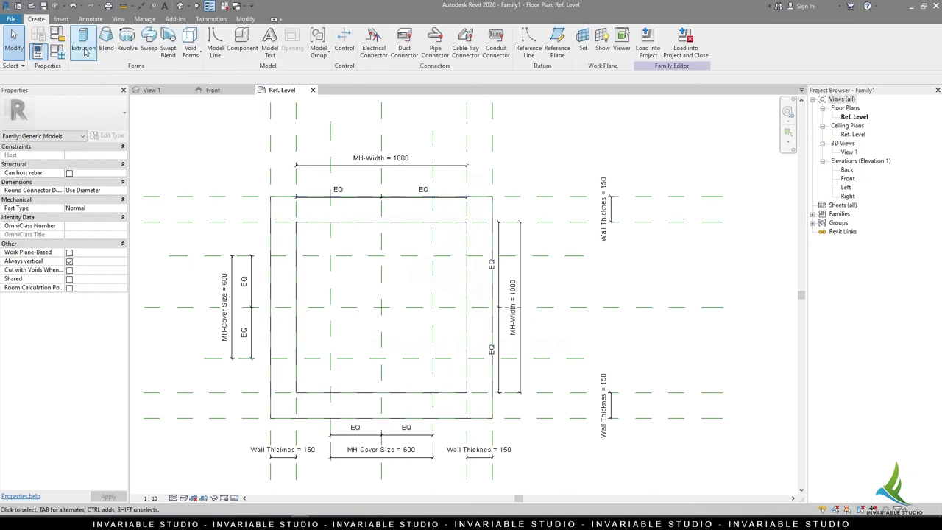
click(83, 40)
click(213, 90)
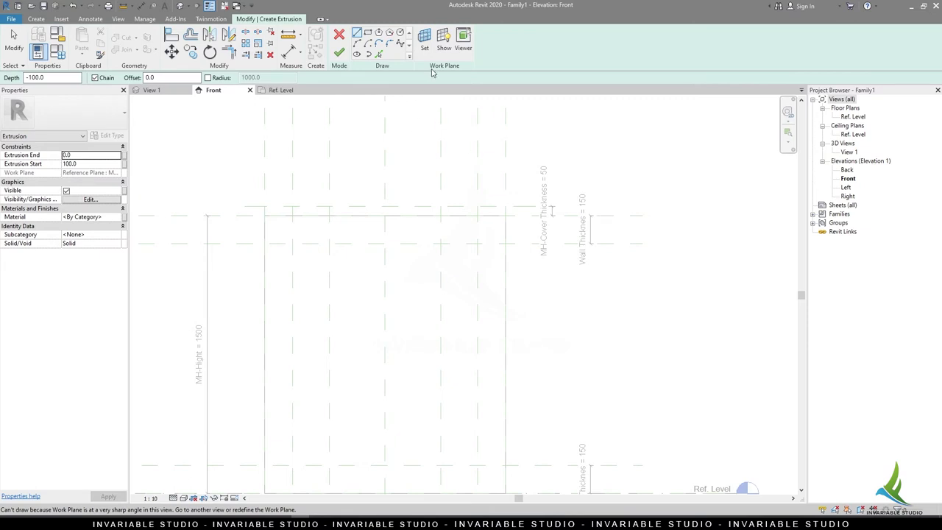
click(425, 40)
click(480, 261)
click(475, 271)
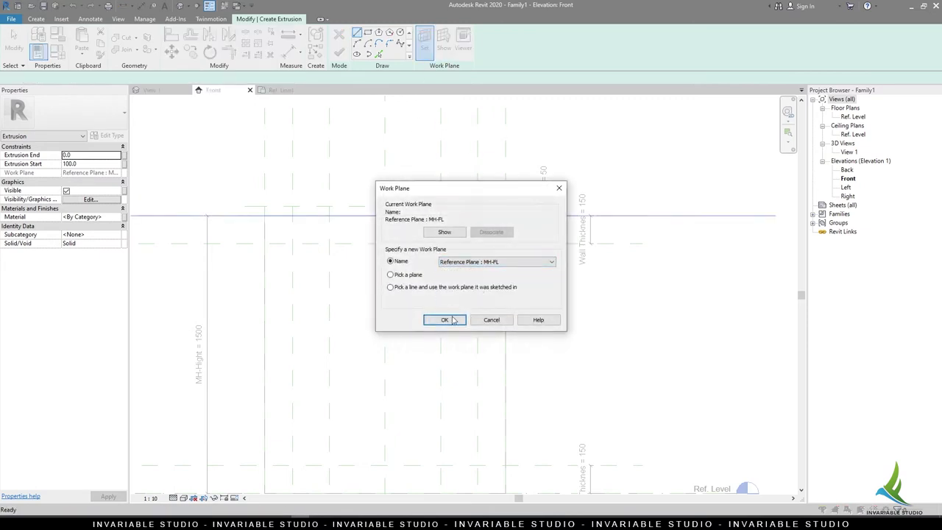
click(453, 319)
- Sketch a 600 × 600 cover rectangle on MH-FL in the Ref. Level plan
click(456, 358)
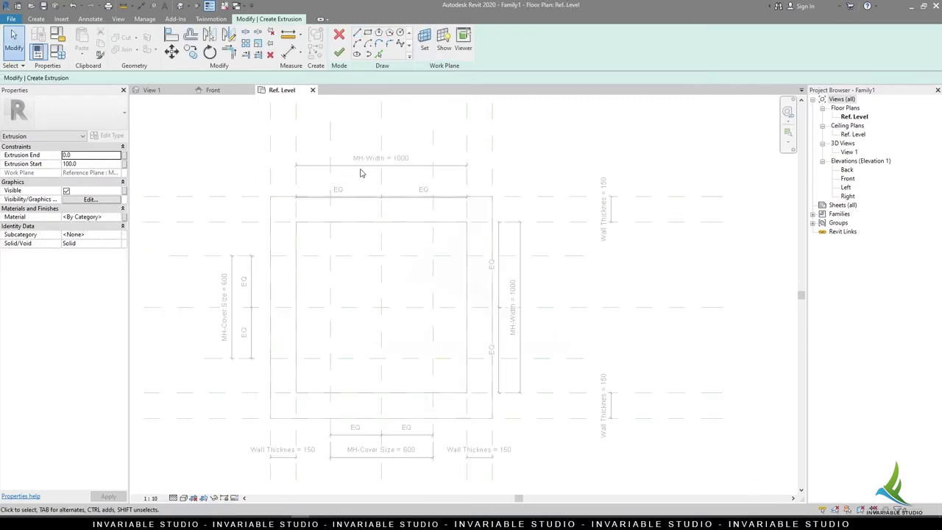
click(370, 36)
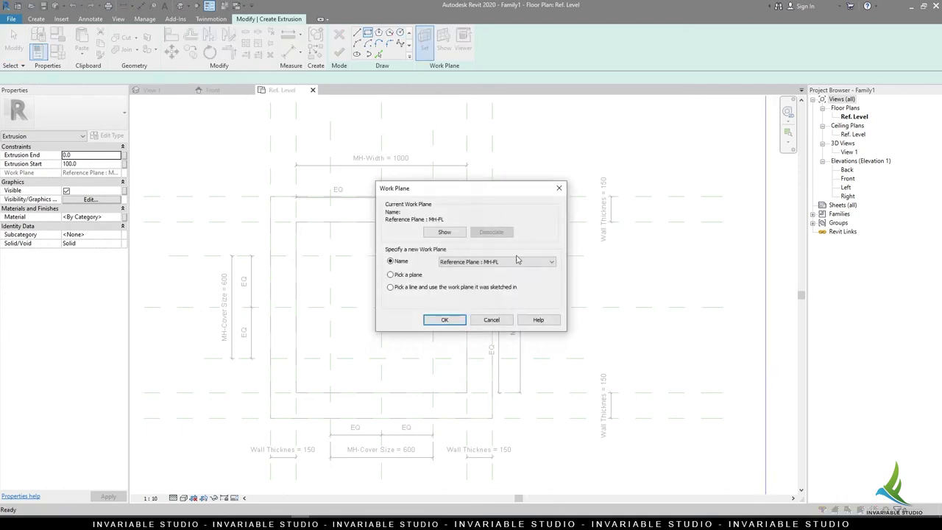
click(488, 318)
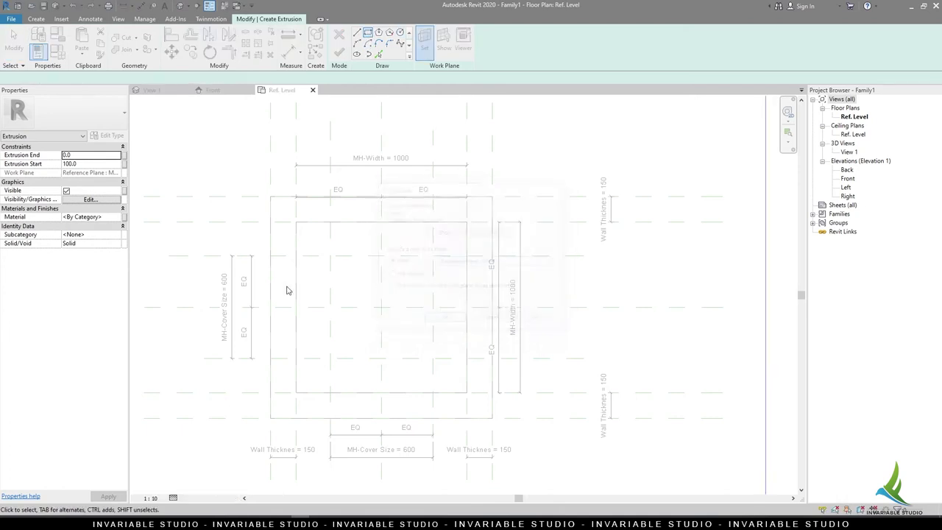
click(368, 35)
click(331, 256)
click(432, 359)
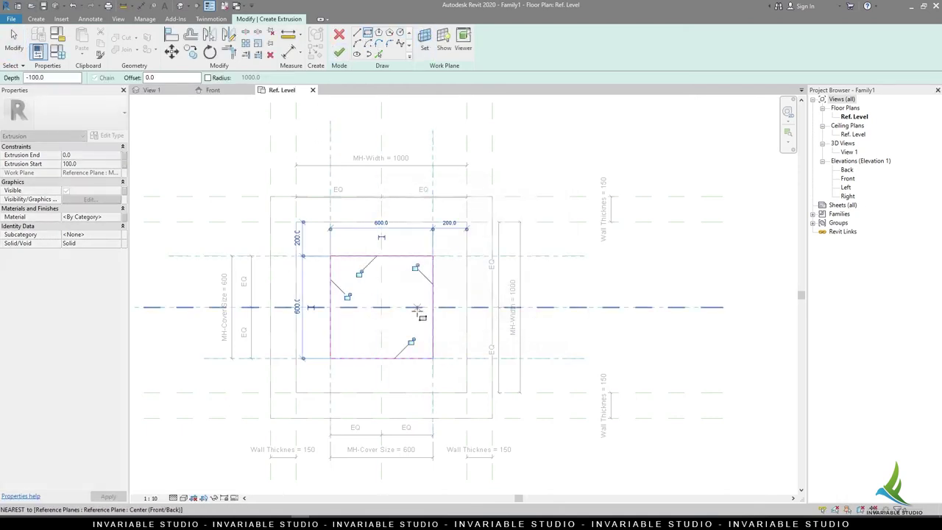
- Link Extrusion End to MH-Cover Thickness, finish the slab, and view it in Front elevation
click(125, 164)
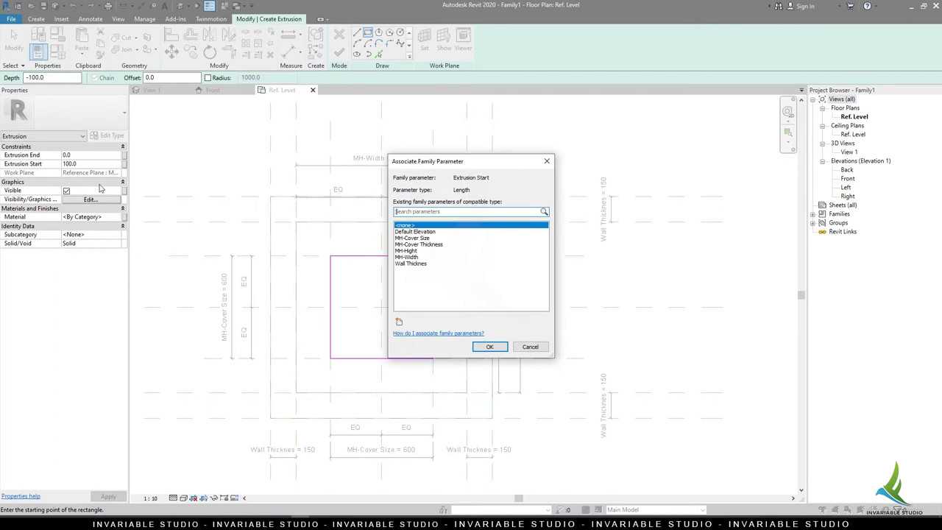
key(Return)
click(125, 156)
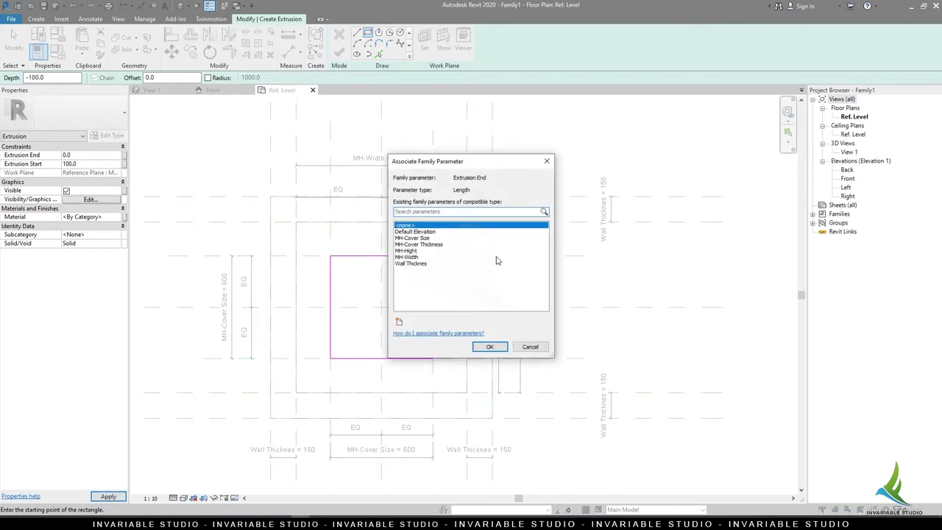
click(430, 244)
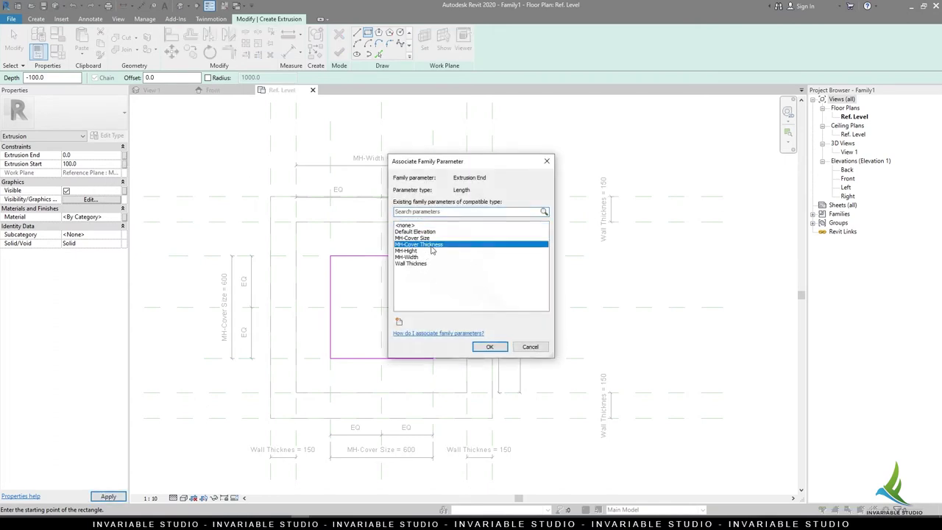
click(496, 349)
click(125, 163)
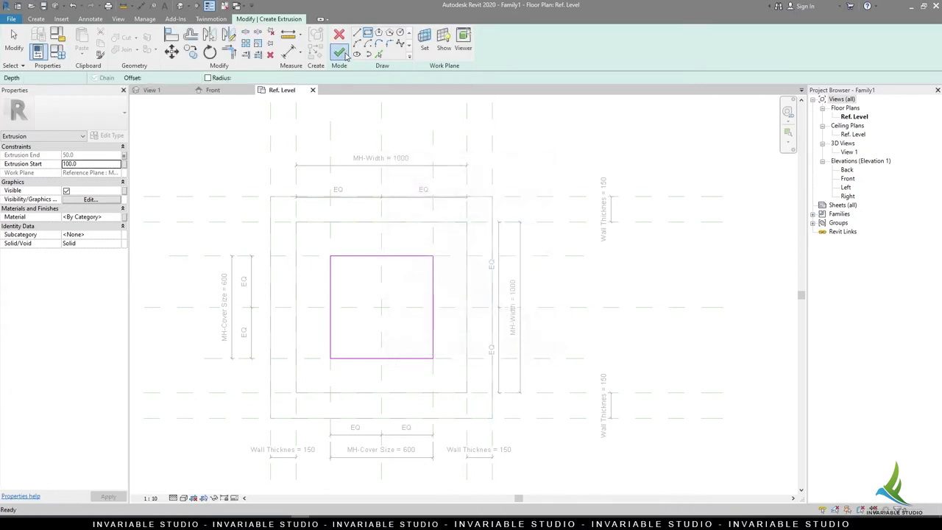
click(339, 53)
click(213, 90)
- Select the cover slab and set its Extrusion Start to 0 so it sits on MH-FL
scroll(361, 215, up, 2)
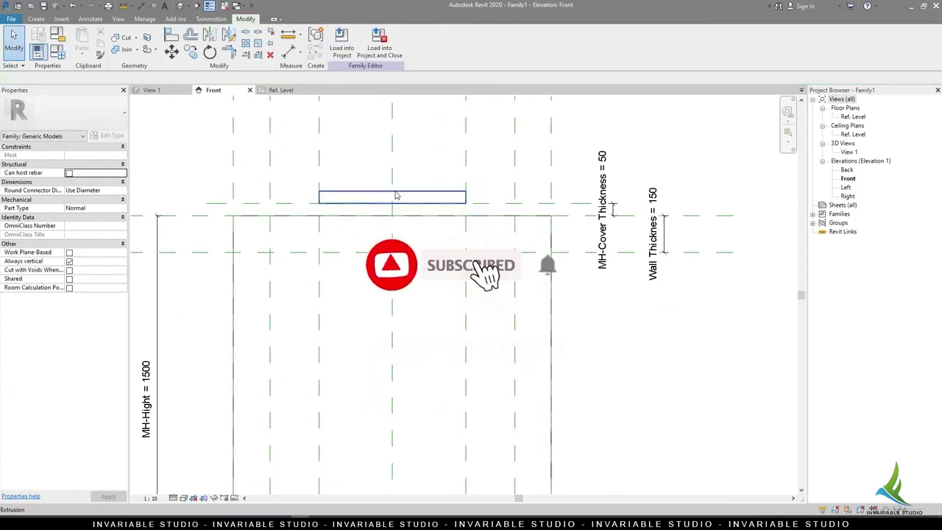
click(390, 197)
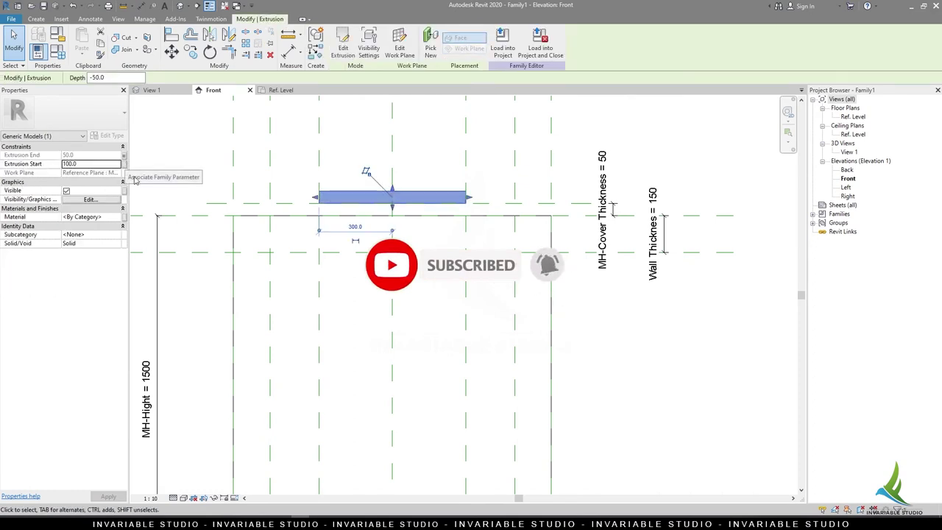
click(539, 248)
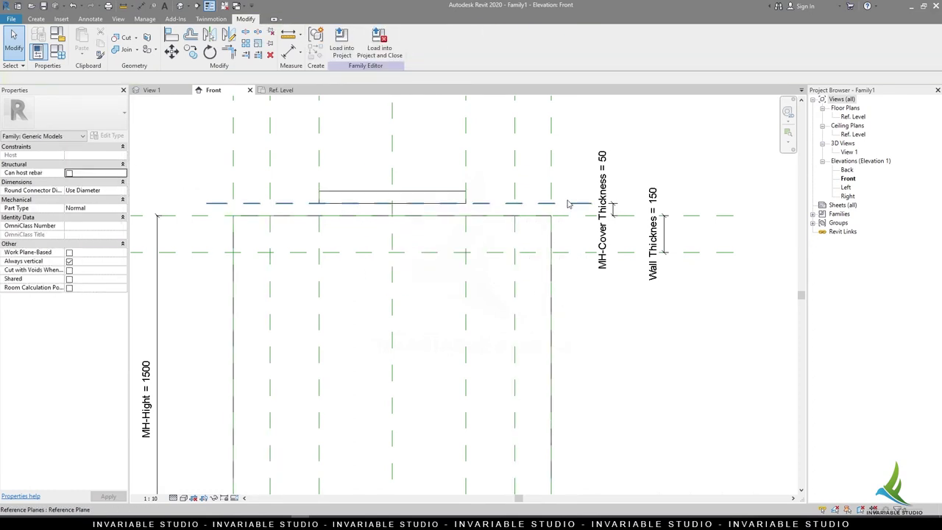
click(563, 204)
click(483, 236)
click(416, 194)
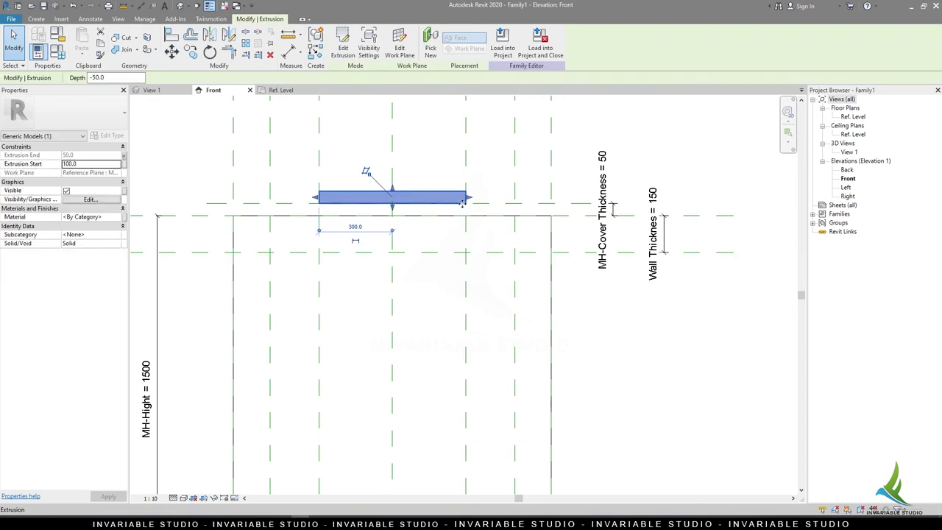
key(Escape)
click(732, 215)
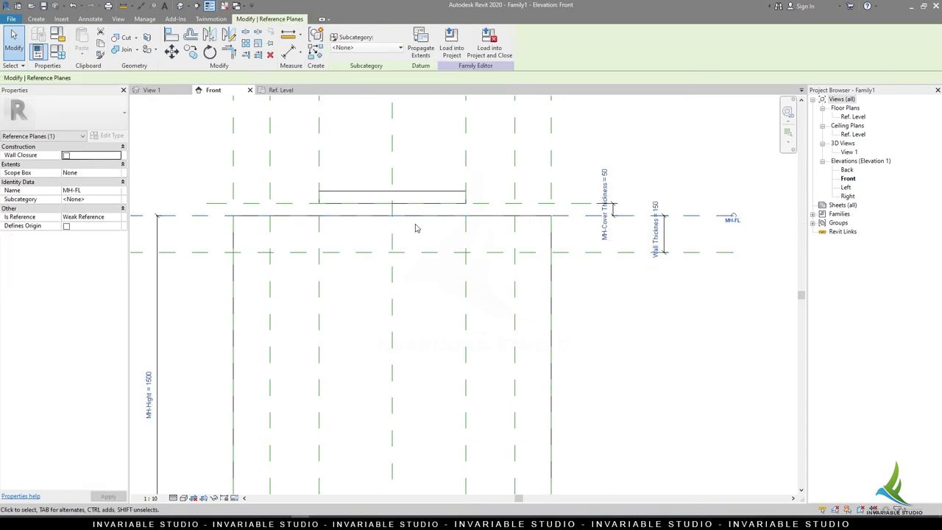
key(Escape)
click(427, 197)
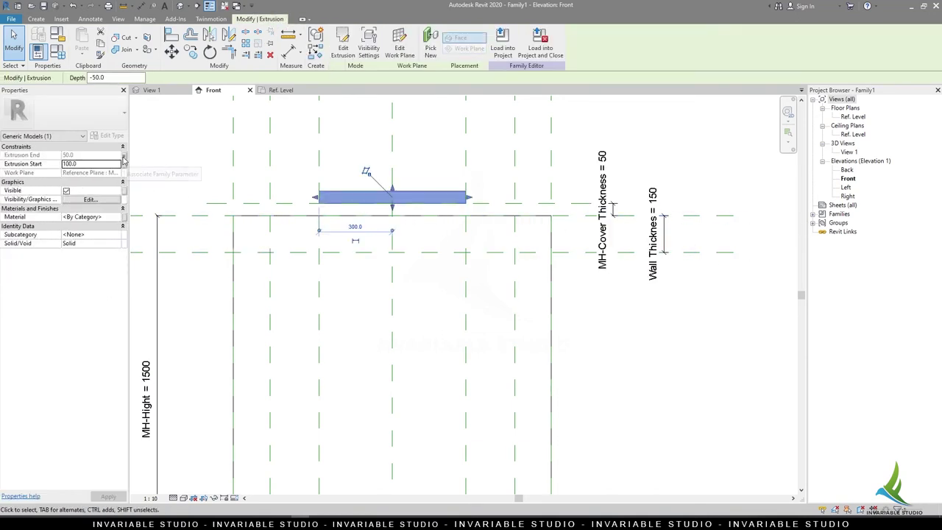
click(125, 169)
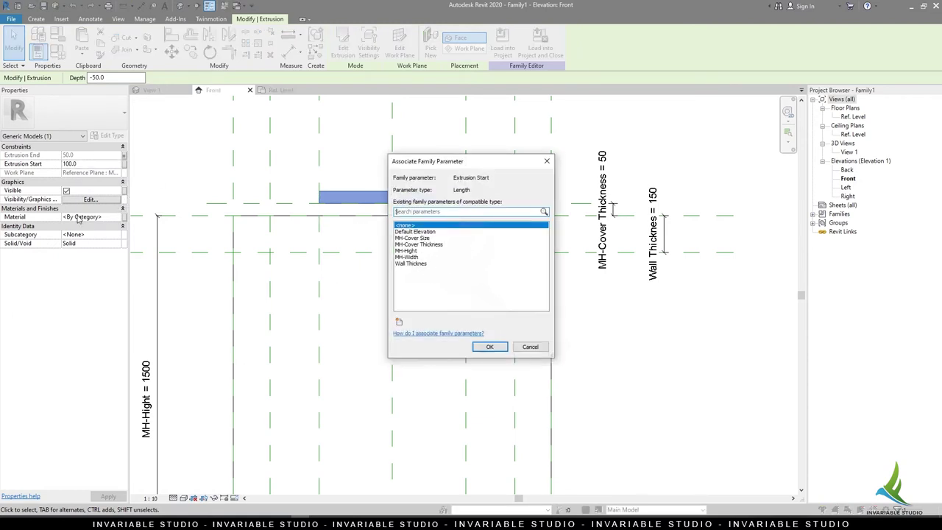
key(Escape)
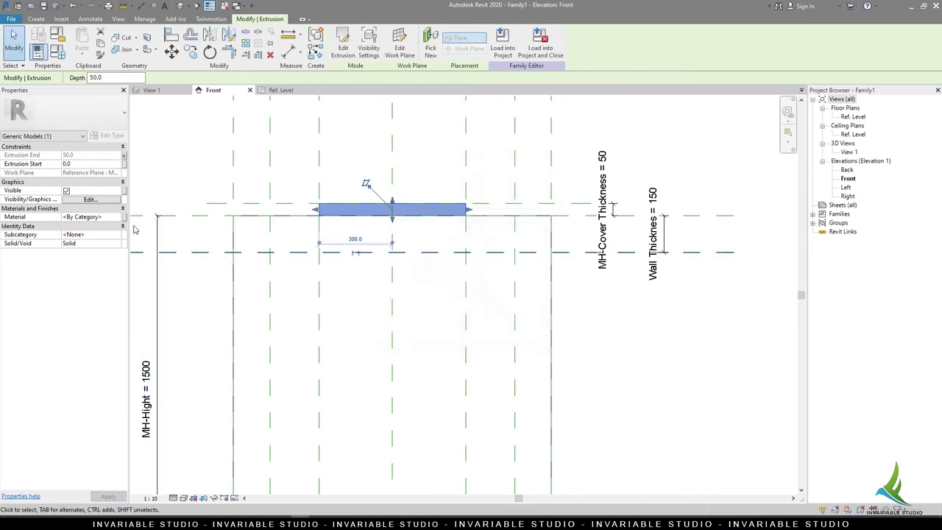
- Flex MH-Cover Thickness in Family Types, applying test values and leaving it at 50
click(59, 52)
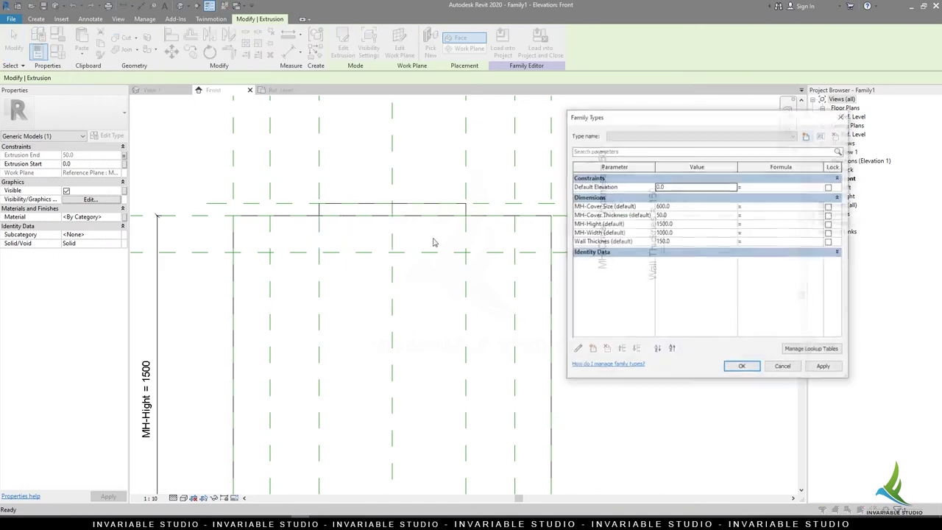
click(681, 214)
text(100)
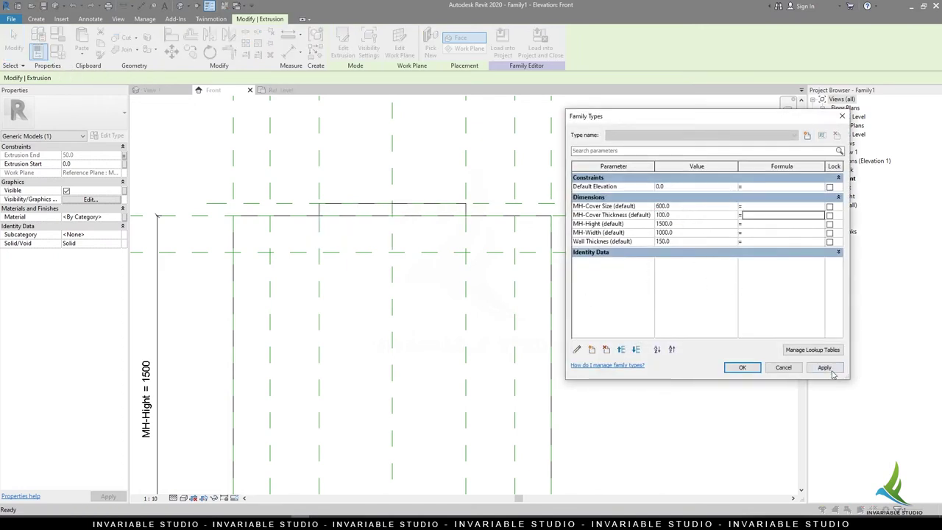
click(825, 370)
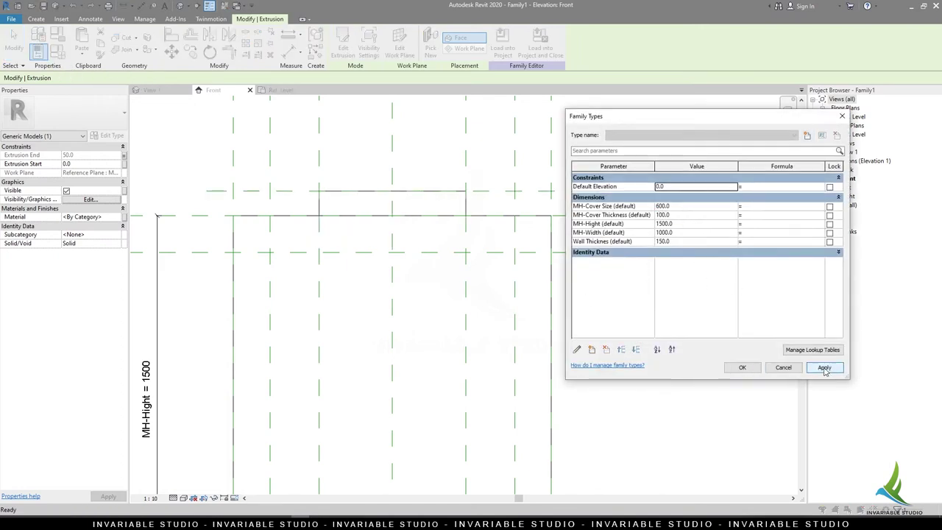
click(692, 215)
text(5)
key(Tab)
click(695, 217)
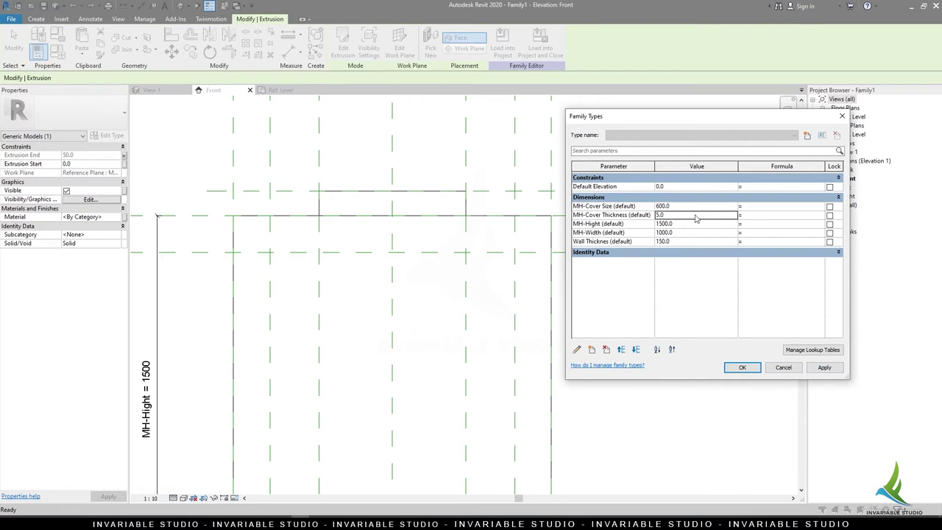
click(742, 369)
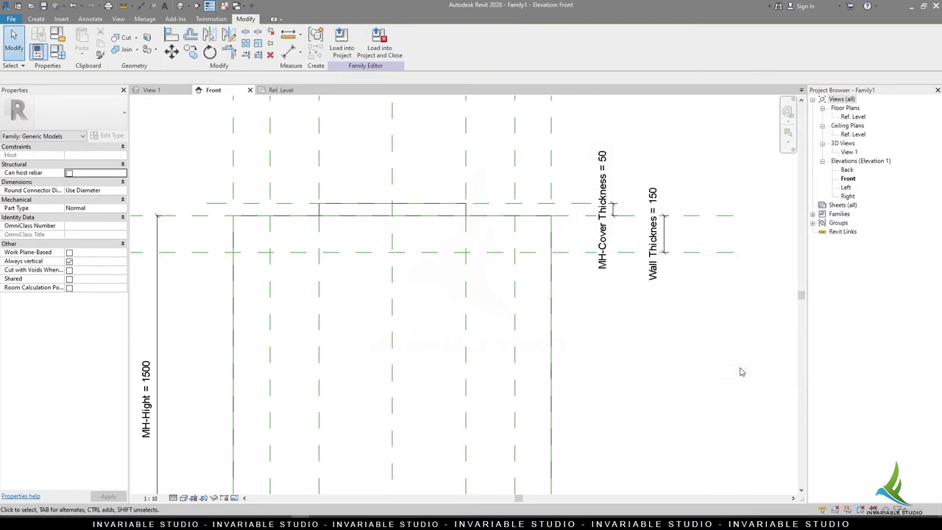
- In Ref. Level, filter the selection to the two Generic Models extrusions and turn off their Plan/RCP visibility
click(151, 90)
click(282, 89)
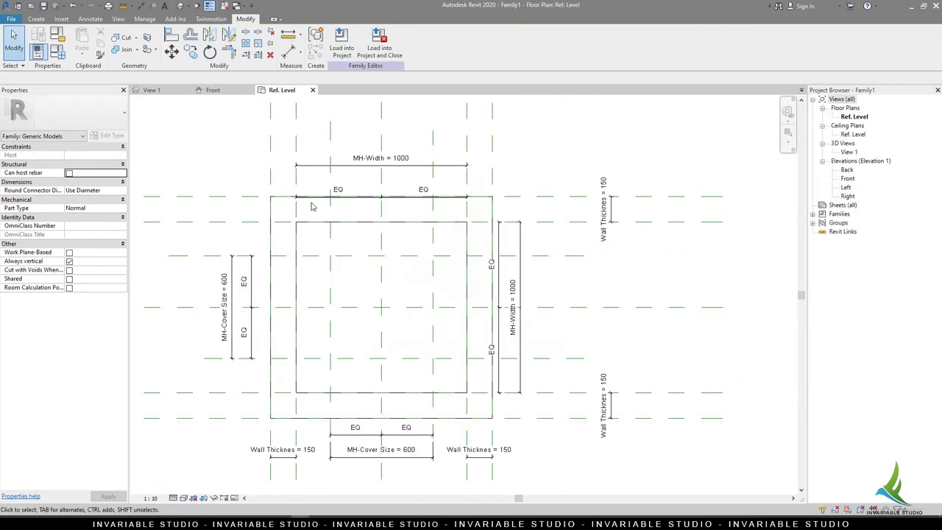
scroll(280, 170, down, 2)
drag(302, 193, 522, 390)
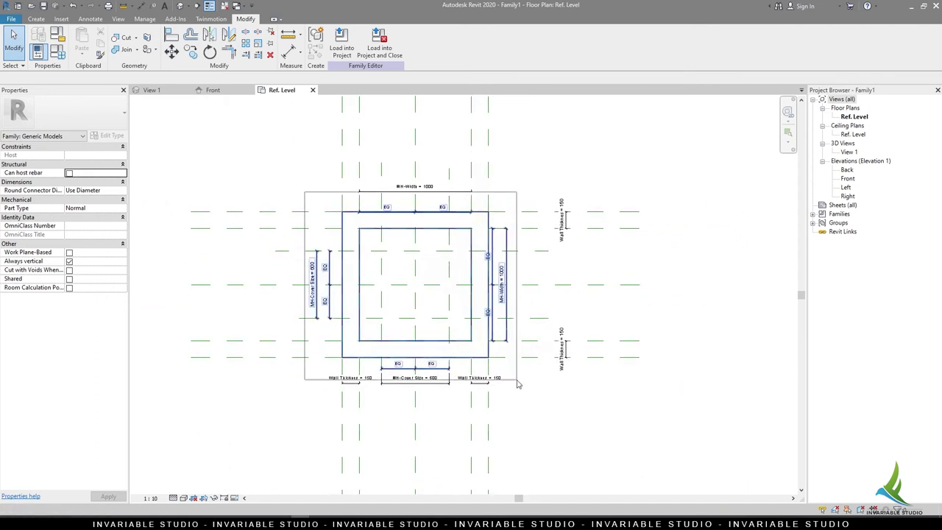
click(339, 43)
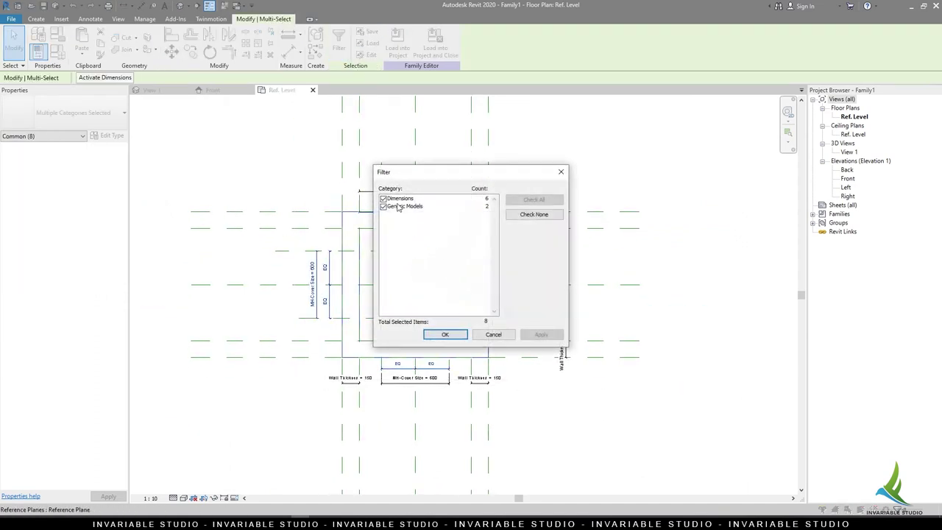
click(384, 199)
click(440, 335)
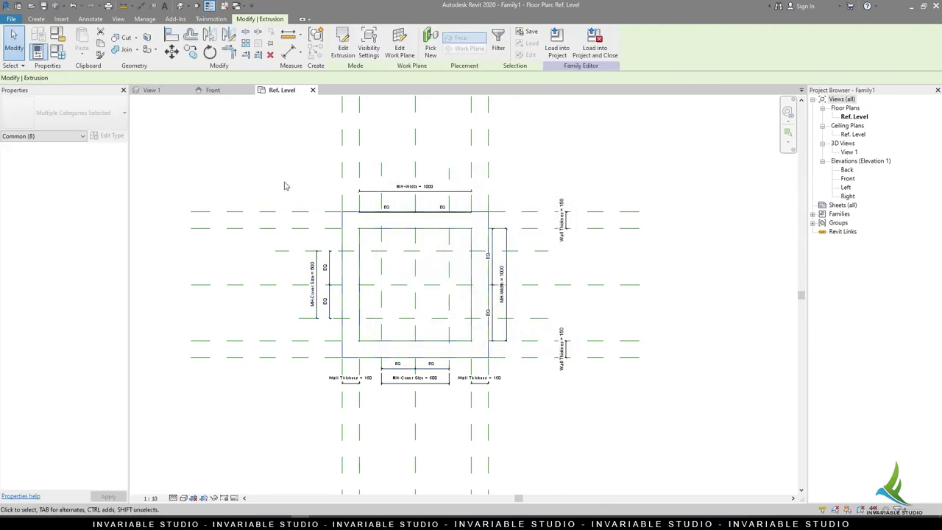
click(103, 200)
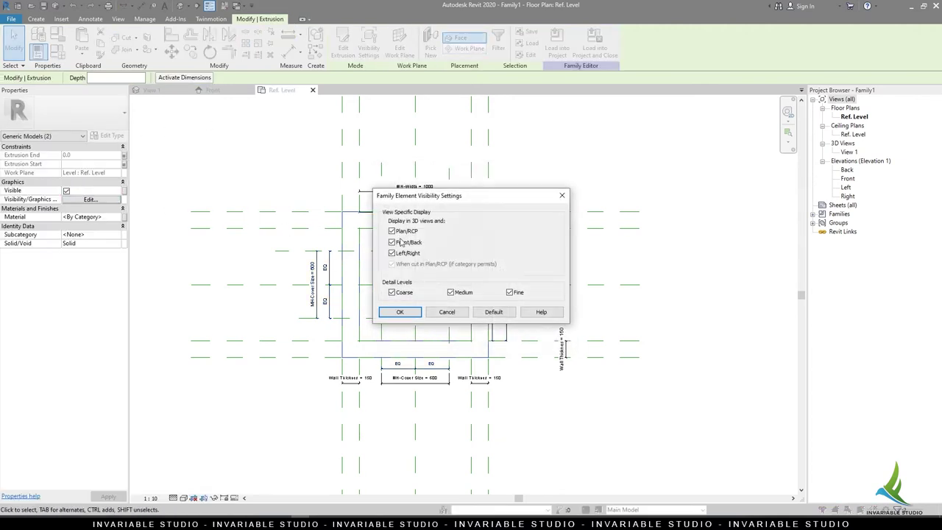
click(399, 312)
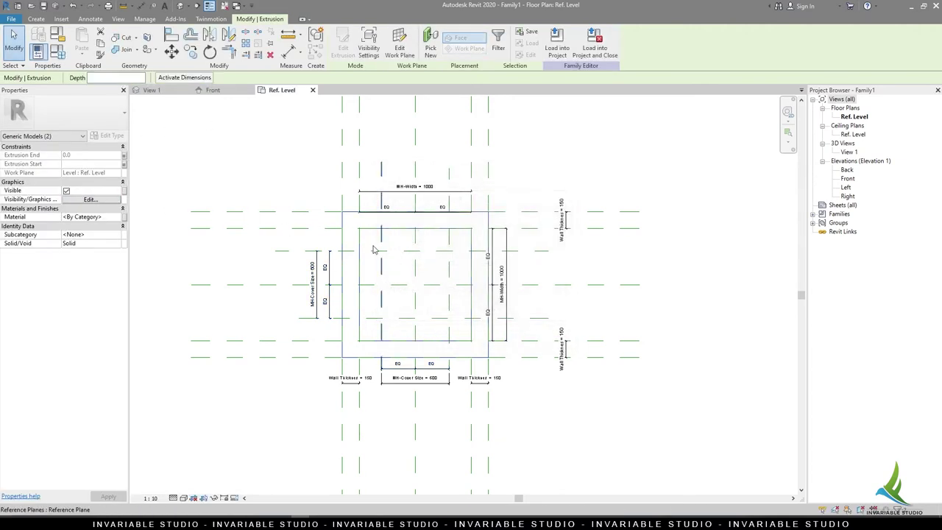
key(Escape)
- Draw a diagonal Generic Models model line from the lower-left inside corner across the box
click(35, 20)
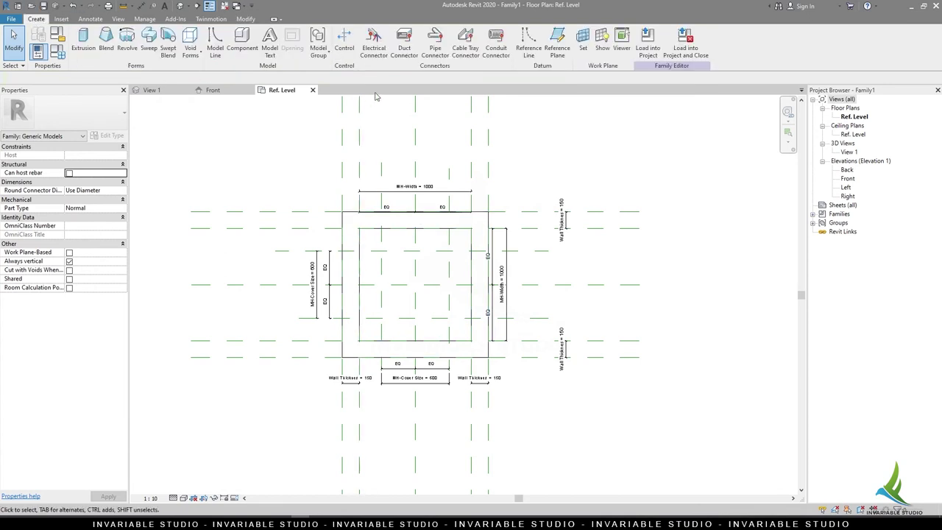
click(216, 40)
click(446, 48)
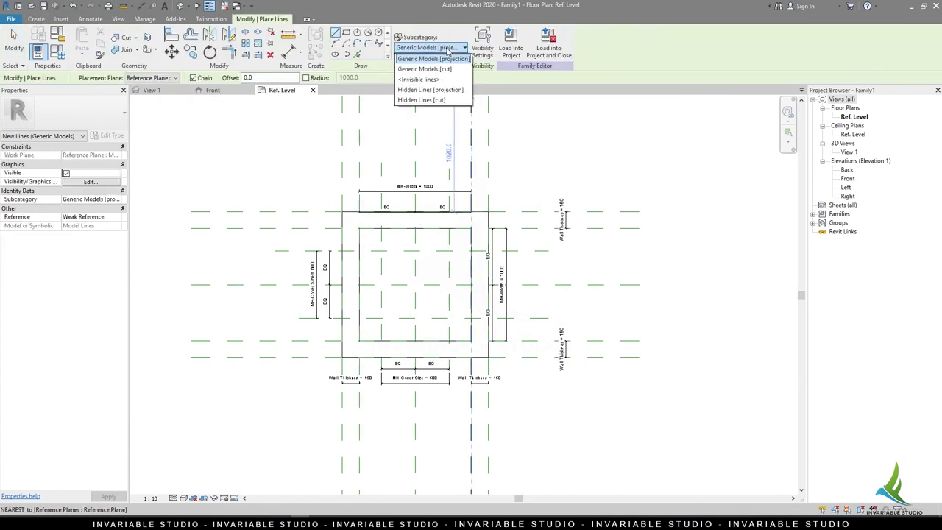
click(447, 49)
click(447, 48)
click(442, 58)
click(359, 340)
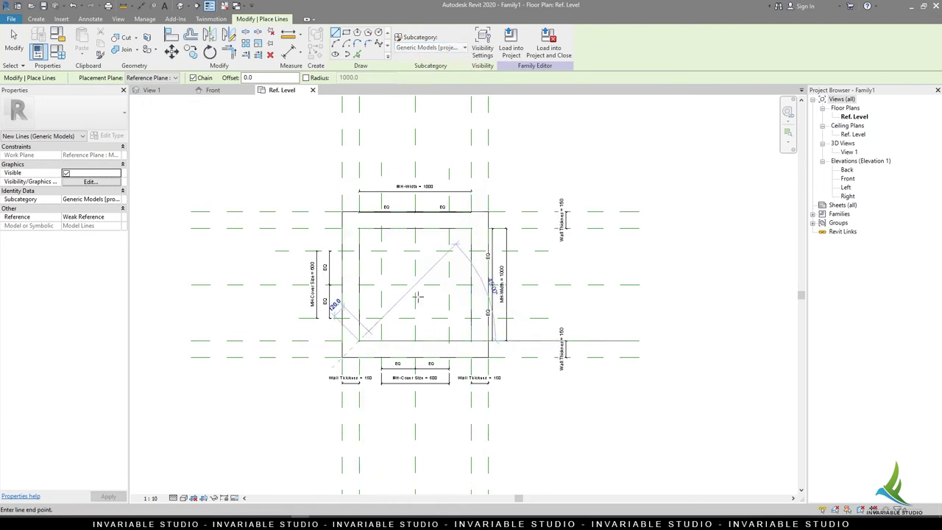
click(461, 239)
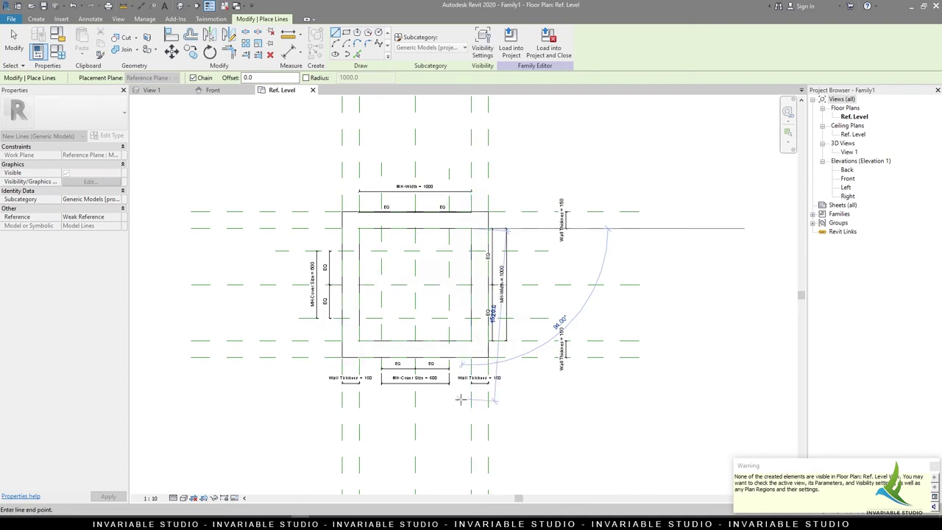
key(Escape)
scroll(395, 326, up, 1)
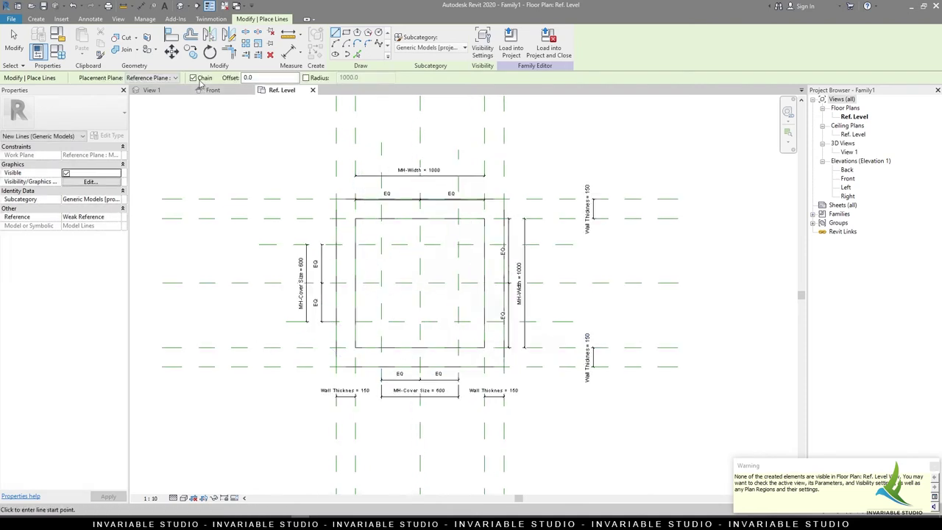
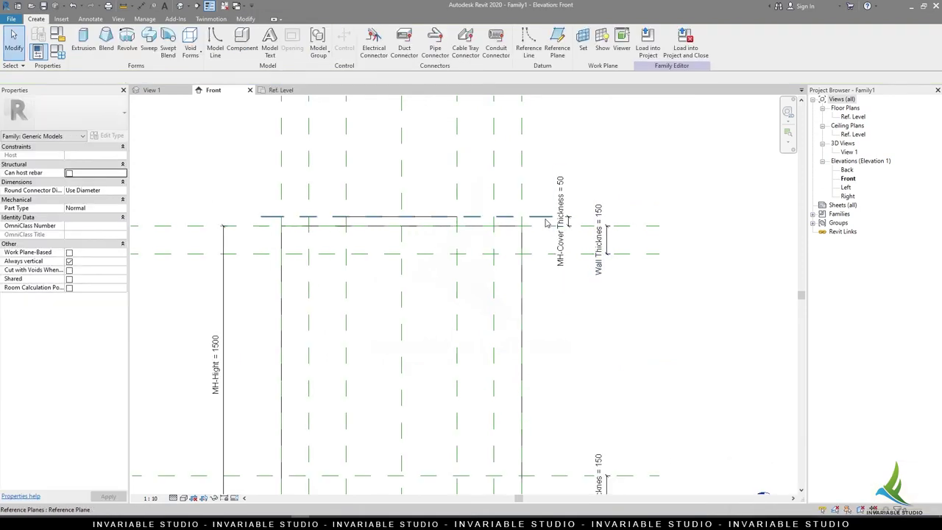
- Name the cover-top reference plane in the Front view Cover-FL
click(534, 224)
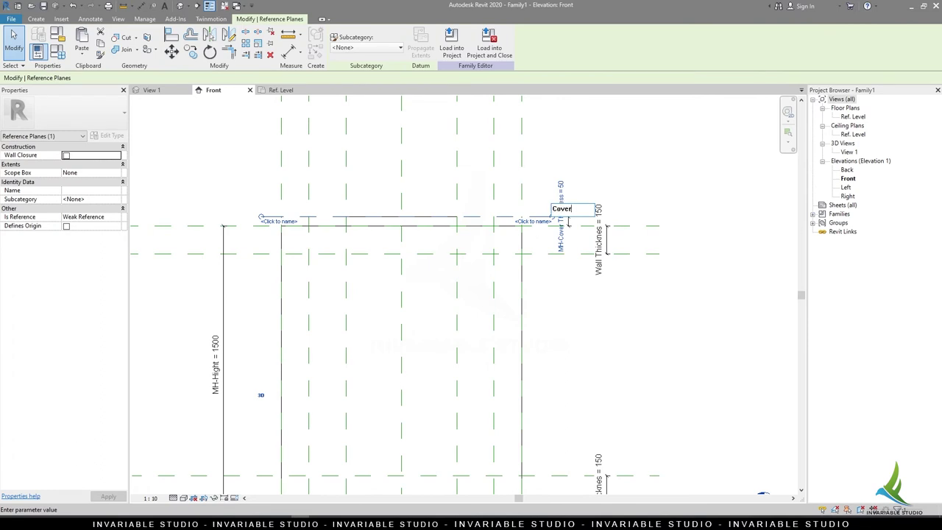
key(Return)
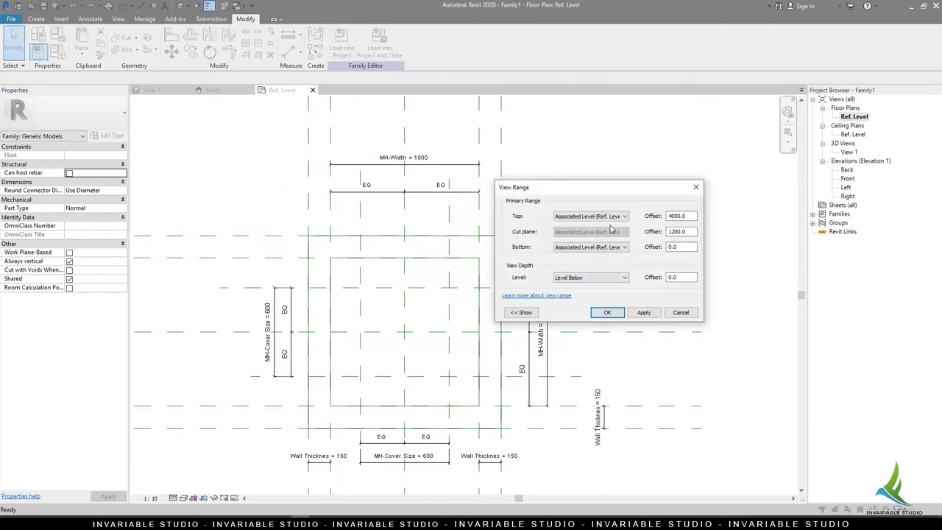
- Set the Ref. Level view range Top to Unlimited and the Cut plane offset to 2500
click(612, 218)
click(612, 218)
click(612, 217)
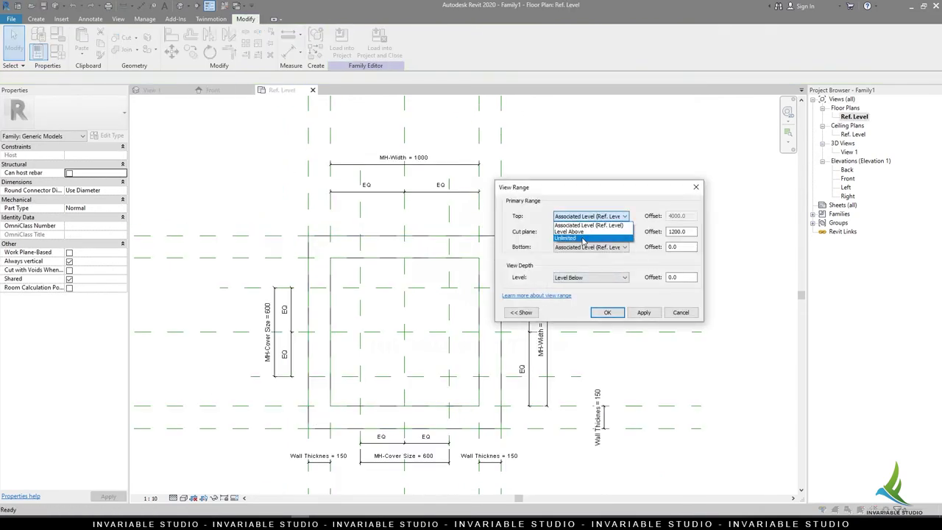
click(581, 237)
text(2500)
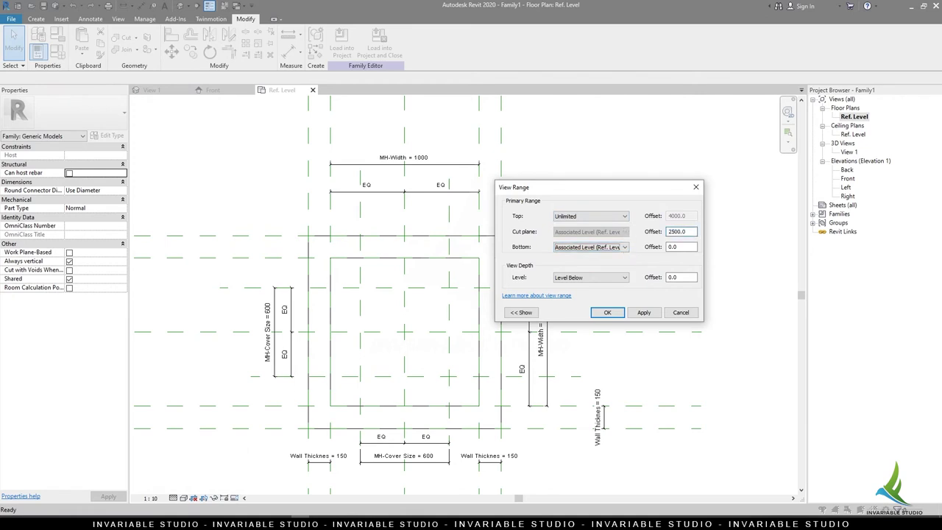
click(607, 312)
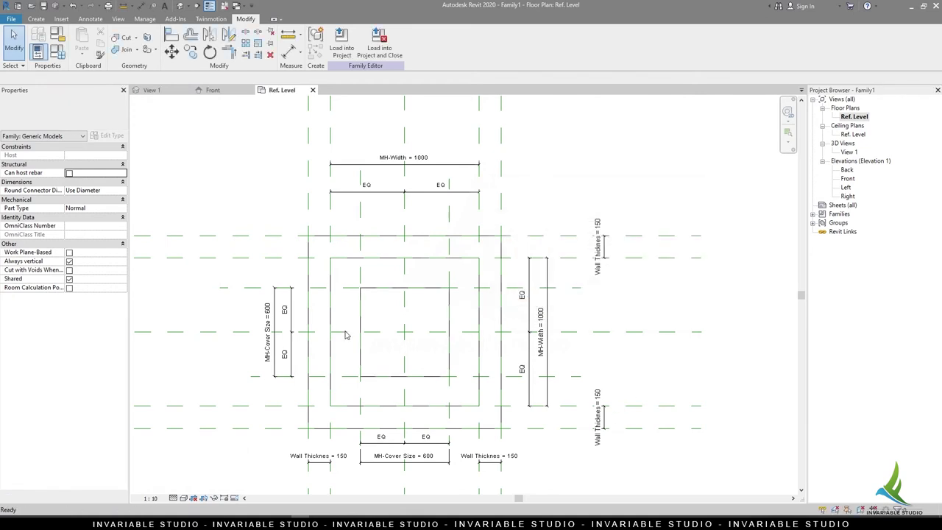
scroll(404, 294, up, 2)
- Set the Cover-FL reference plane as the current work plane
scroll(403, 294, down, 2)
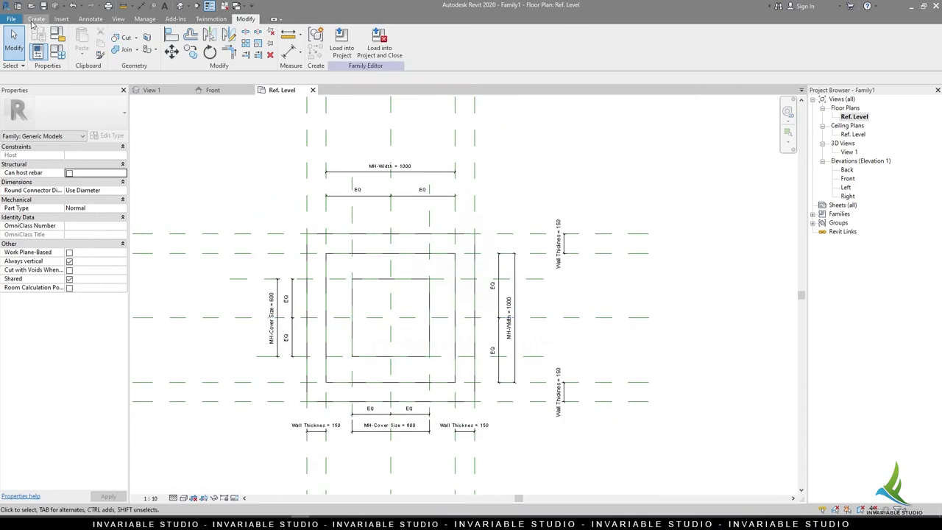
click(36, 19)
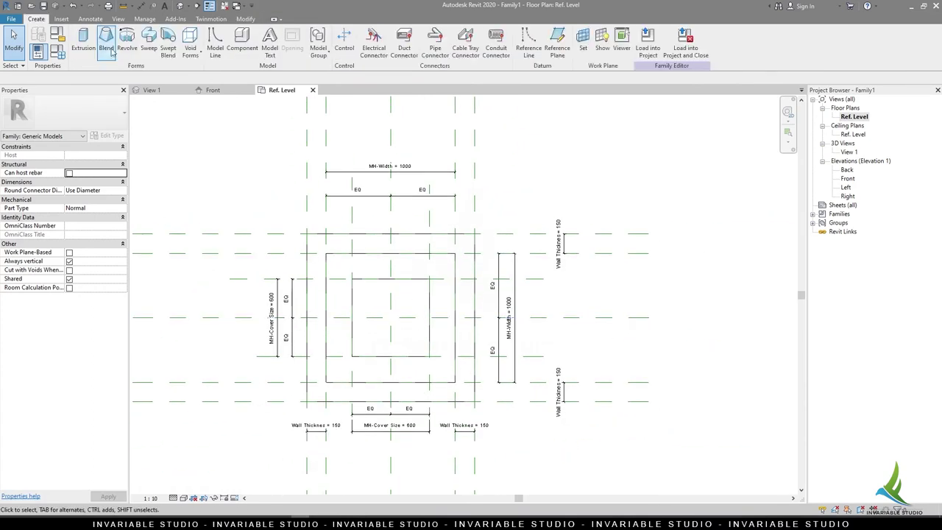
click(583, 41)
click(497, 263)
click(495, 281)
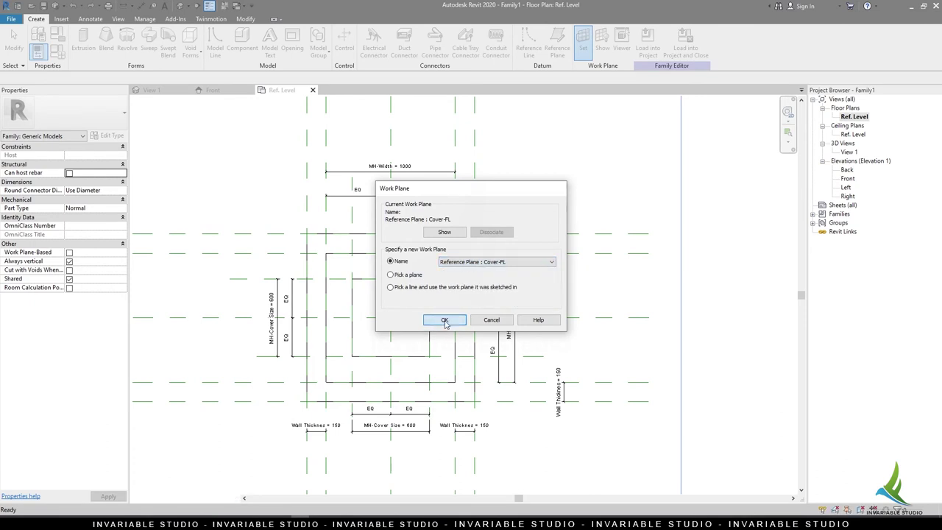
click(445, 319)
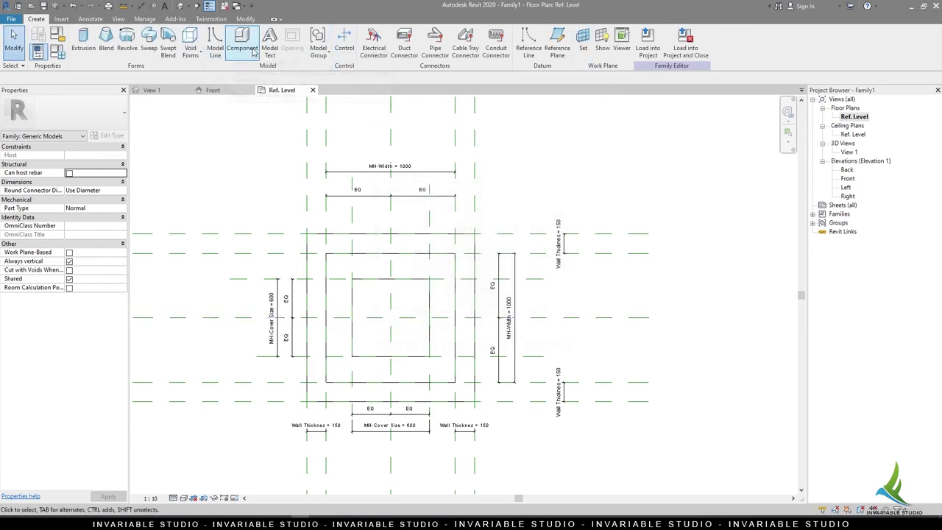
- Draw two diagonal model lines corner to corner across the cover outline
click(215, 43)
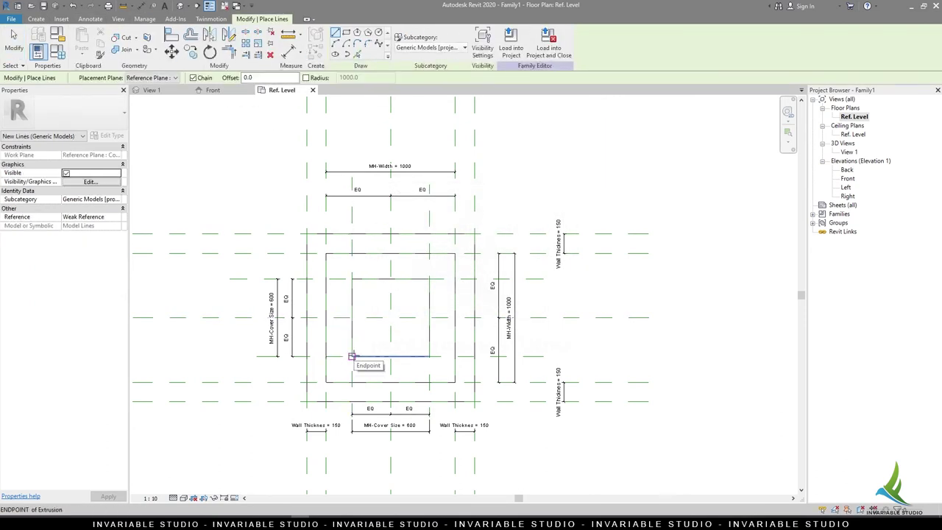
click(352, 357)
click(429, 279)
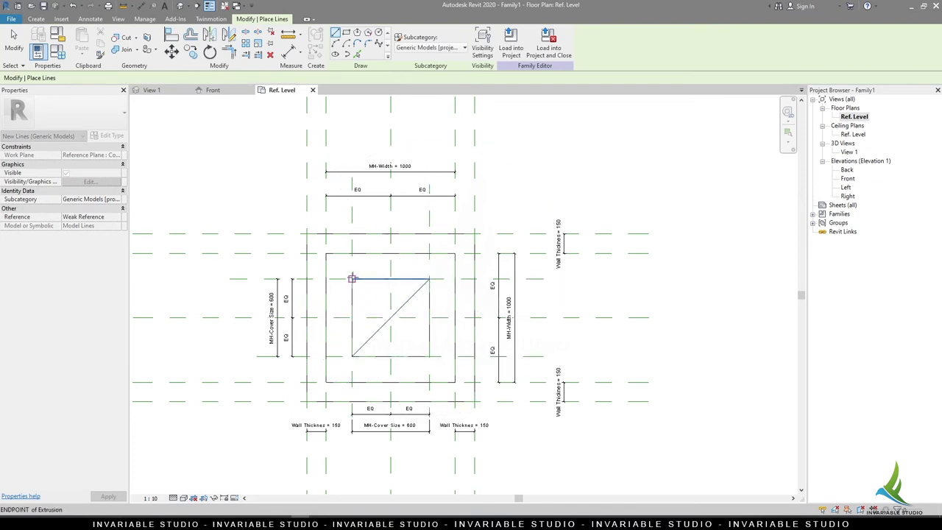
click(352, 279)
click(429, 356)
key(Escape)
key(Escape)
click(360, 288)
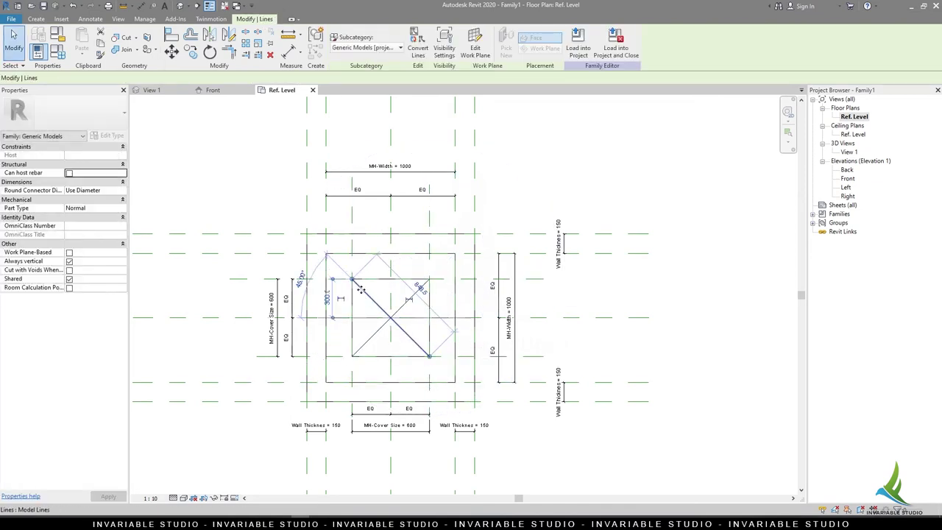
scroll(361, 289, up, 3)
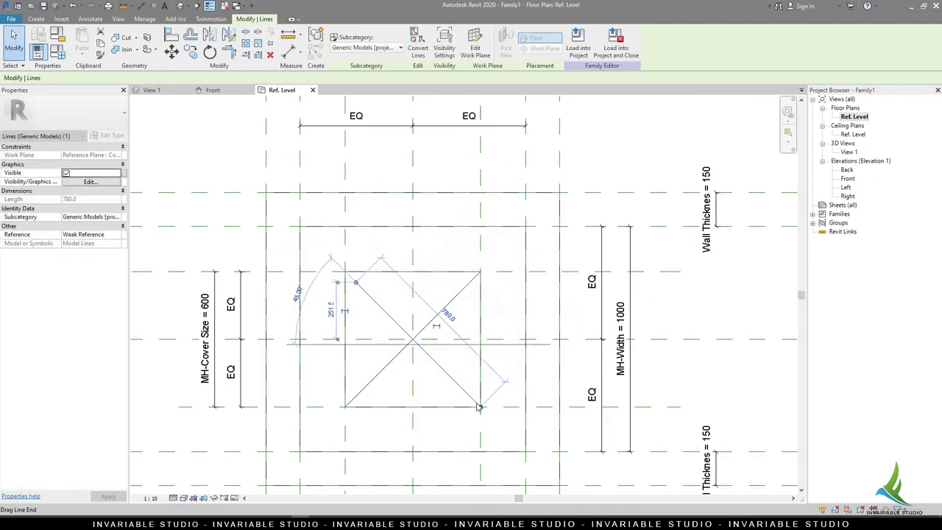
- Shorten the first diagonal and align and lock its ends to the cover reference planes
click(479, 273)
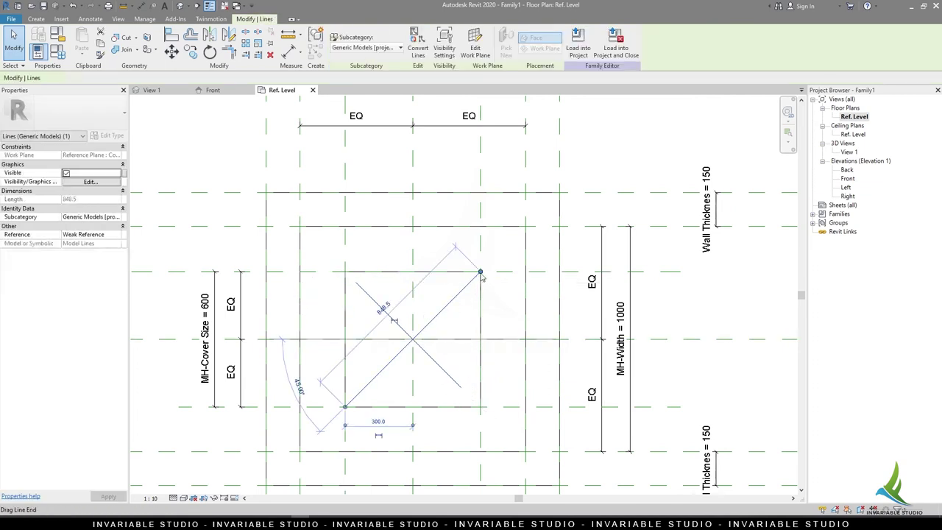
drag(480, 272, 456, 297)
drag(345, 407, 359, 392)
click(410, 417)
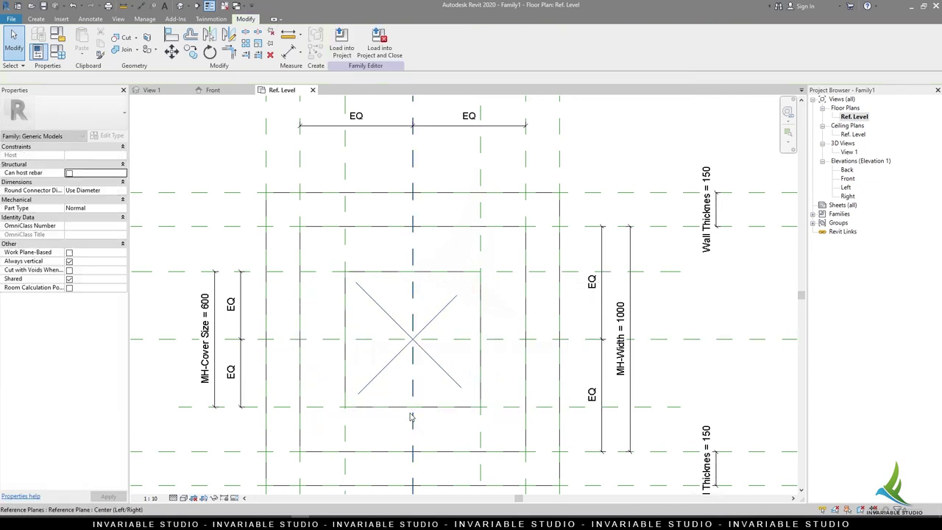
key(a)
key(l)
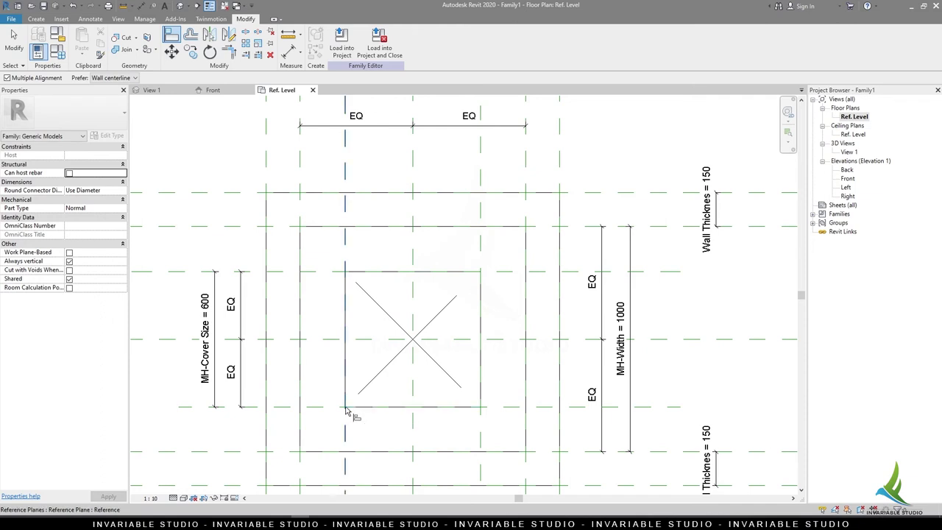
click(346, 410)
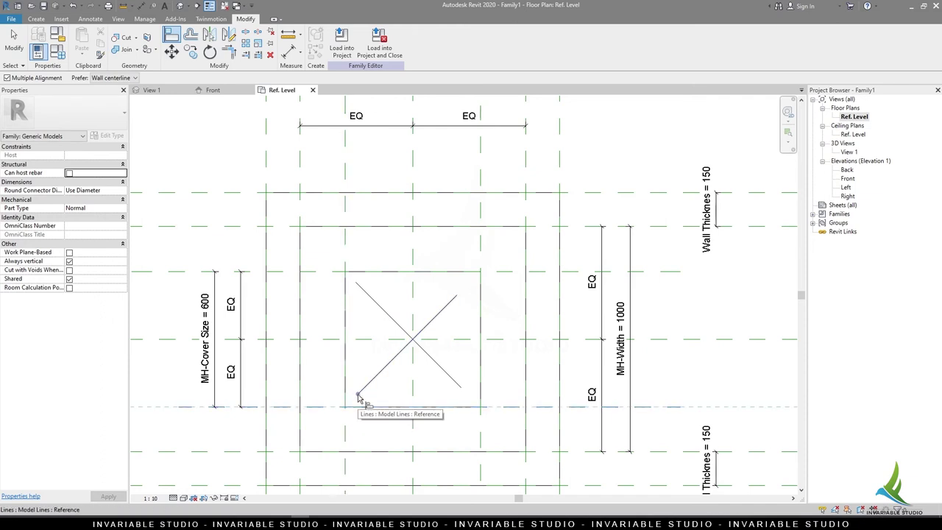
click(352, 409)
click(447, 390)
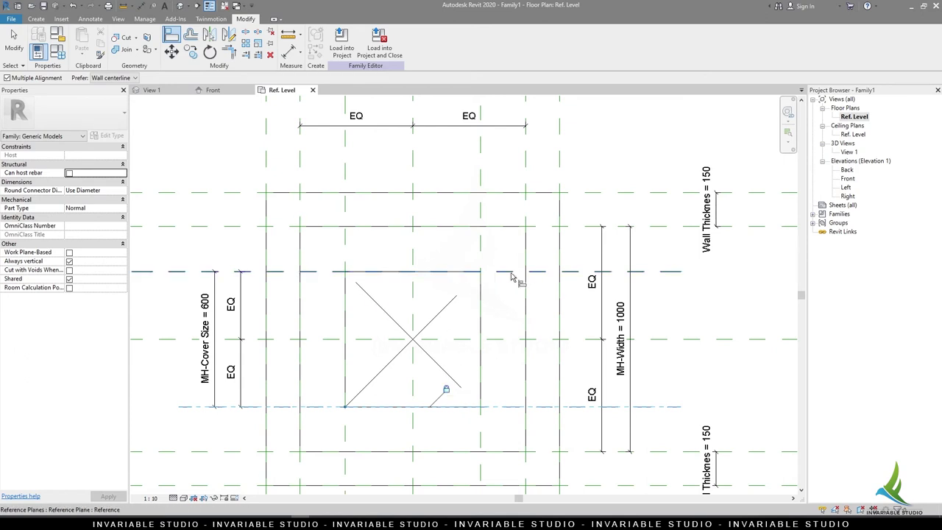
key(Escape)
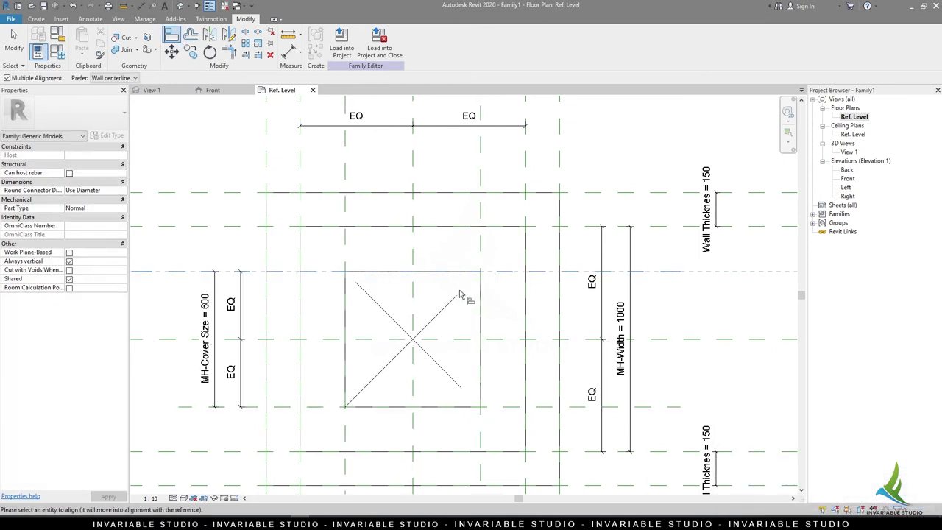
click(457, 298)
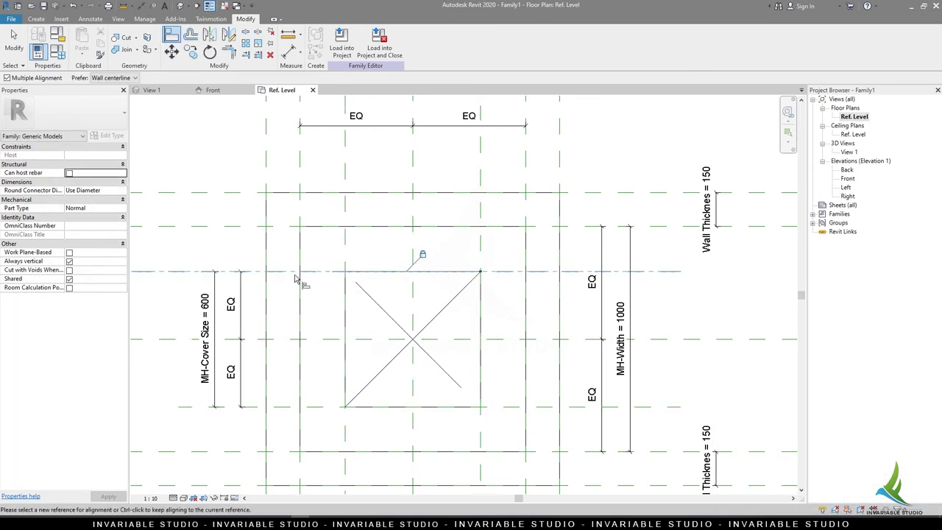
click(13, 44)
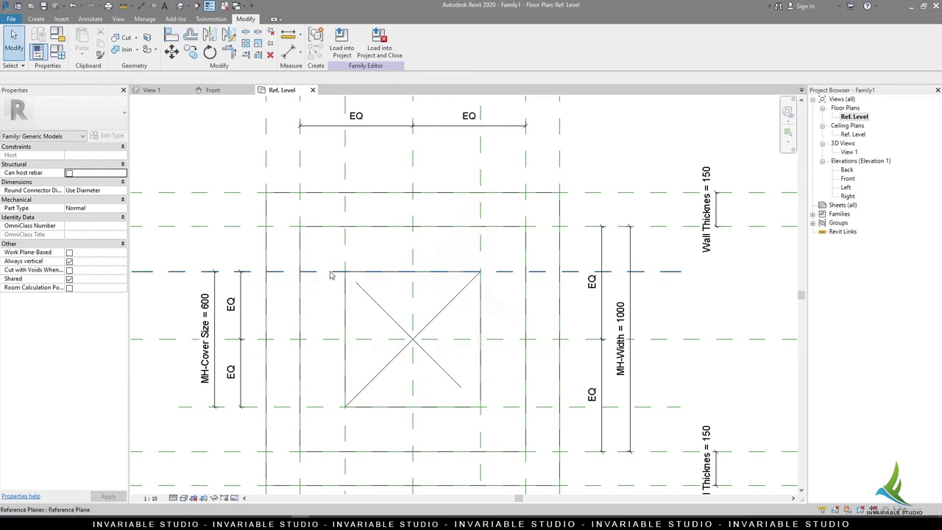
- Align the second diagonal's end to the bottom reference plane at the bottom-right corner
key(a)
key(l)
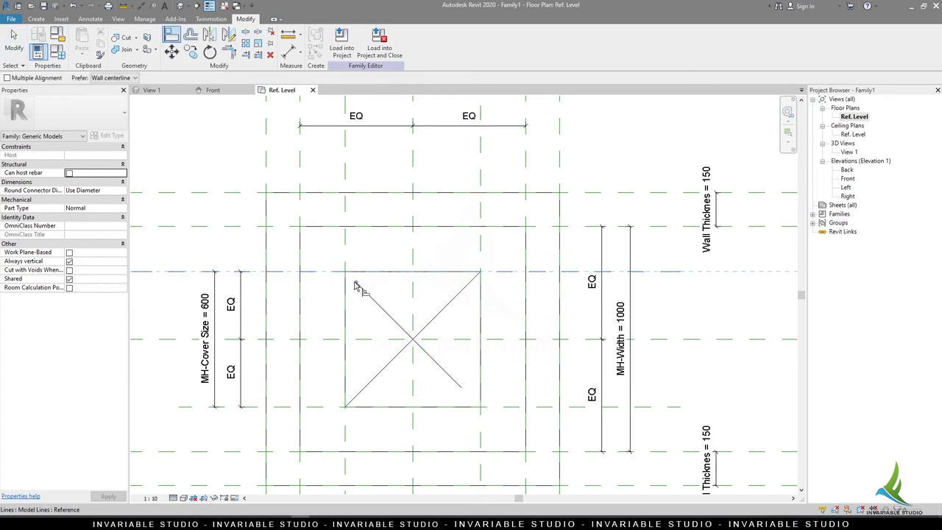
click(479, 406)
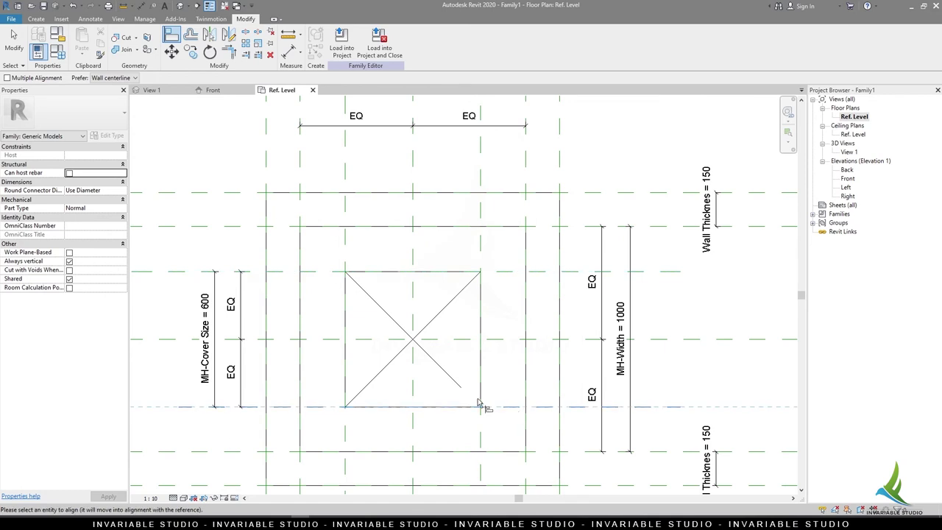
click(449, 389)
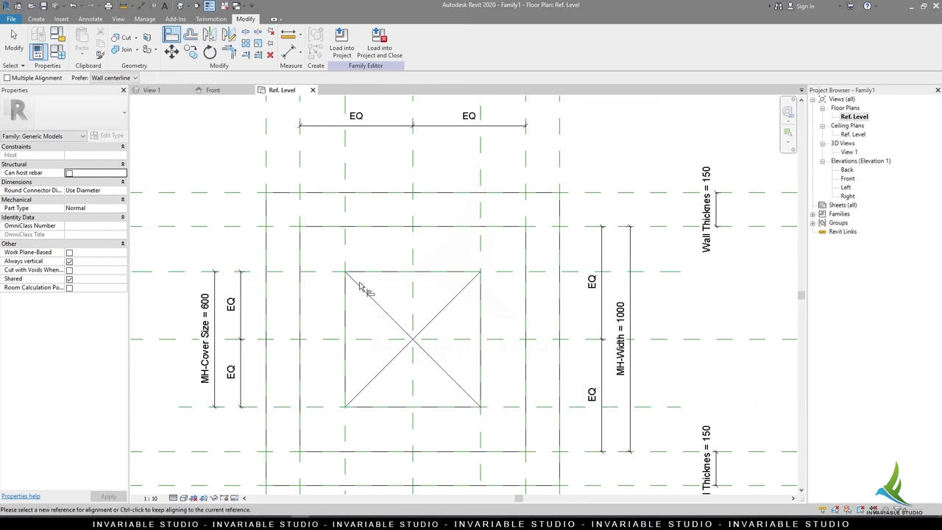
scroll(302, 255, down, 2)
- Flex MH-Cover Size to 500, restore it to 600, and apply the family types
click(57, 55)
click(693, 205)
text(500)
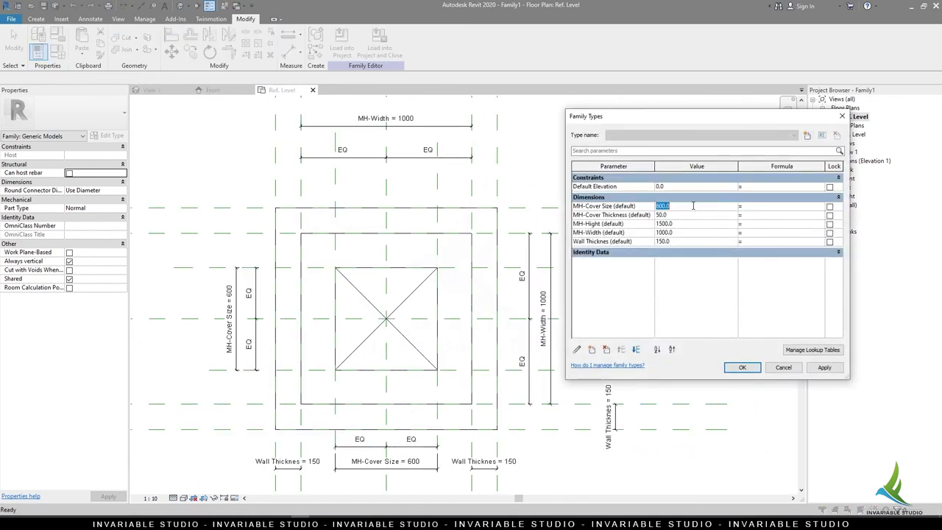
click(826, 368)
click(718, 206)
text(6)
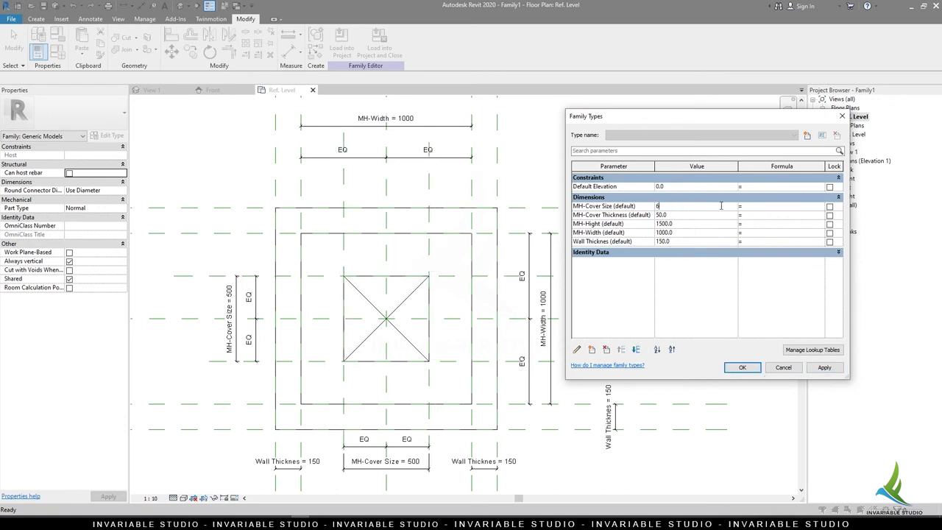
text(00)
key(Tab)
click(821, 370)
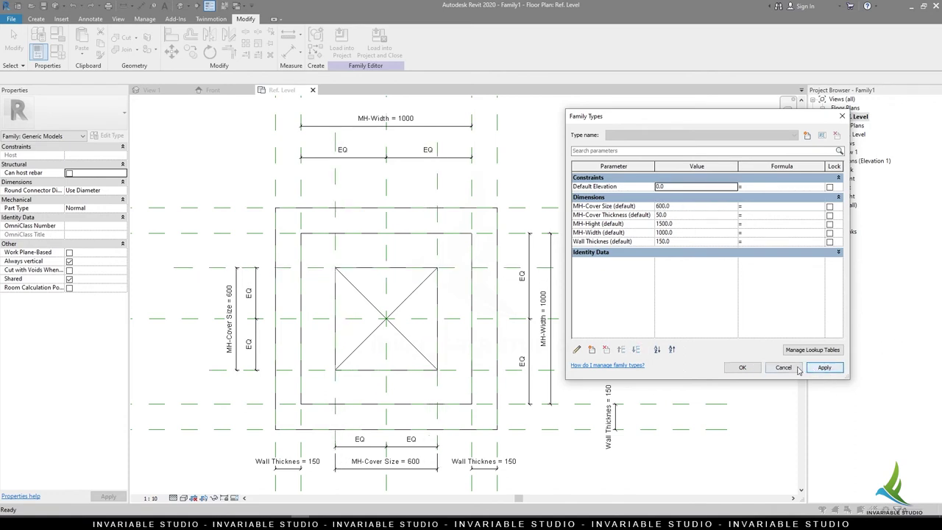
click(742, 368)
click(382, 315)
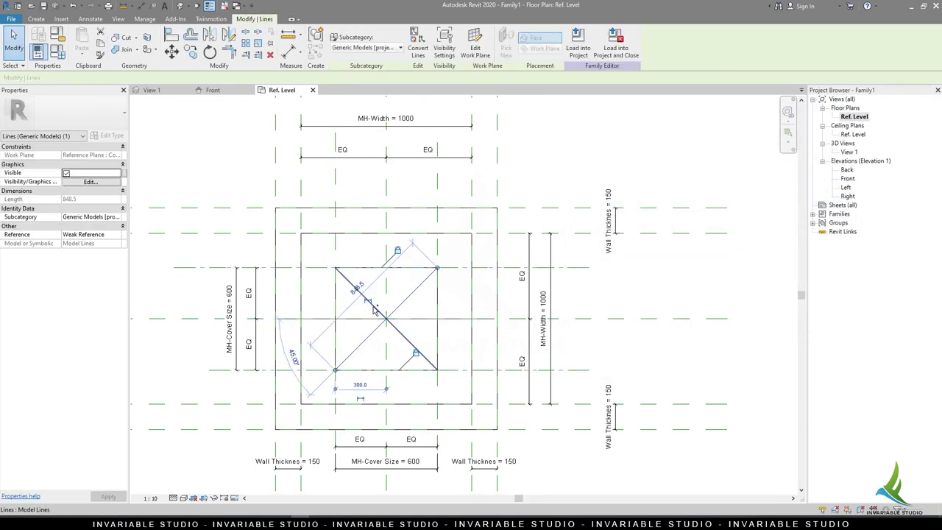
- Set both cover diagonals to the Hidden Lines [projection] subcategory
ctrl+click(368, 337)
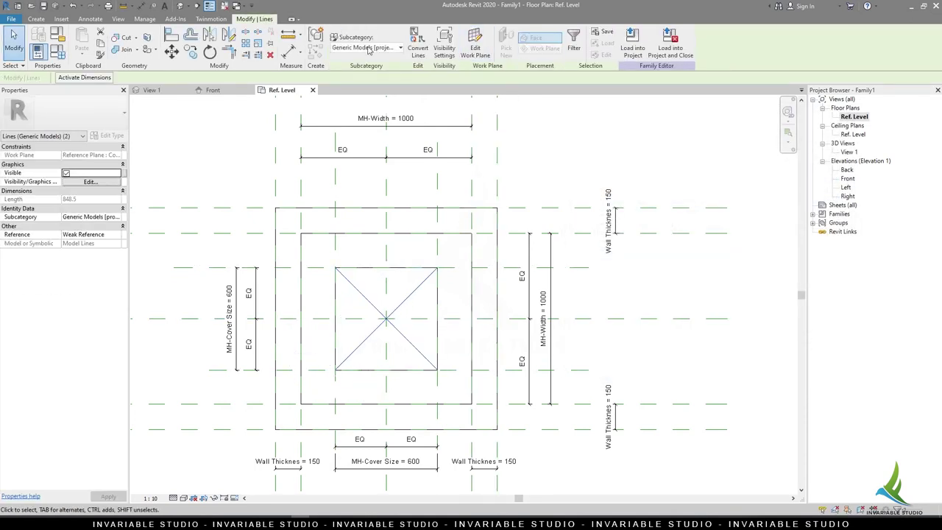
click(372, 49)
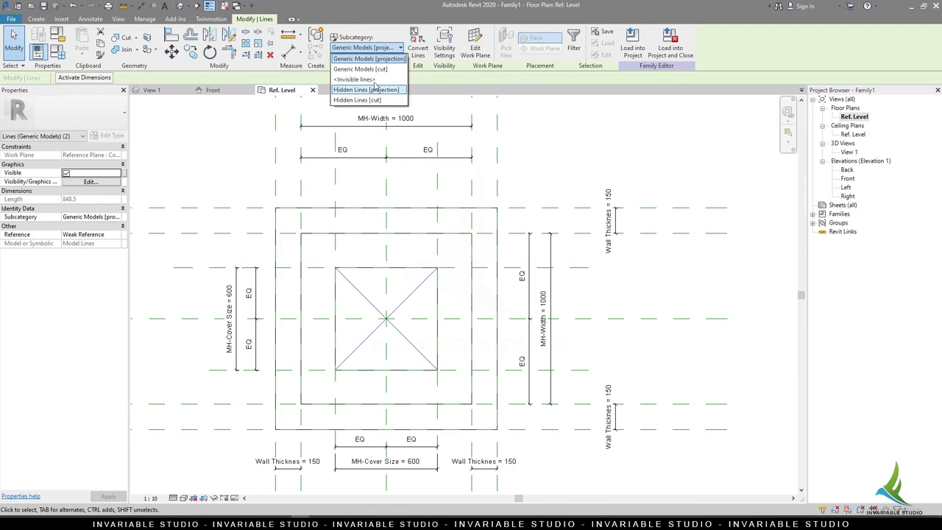
click(372, 90)
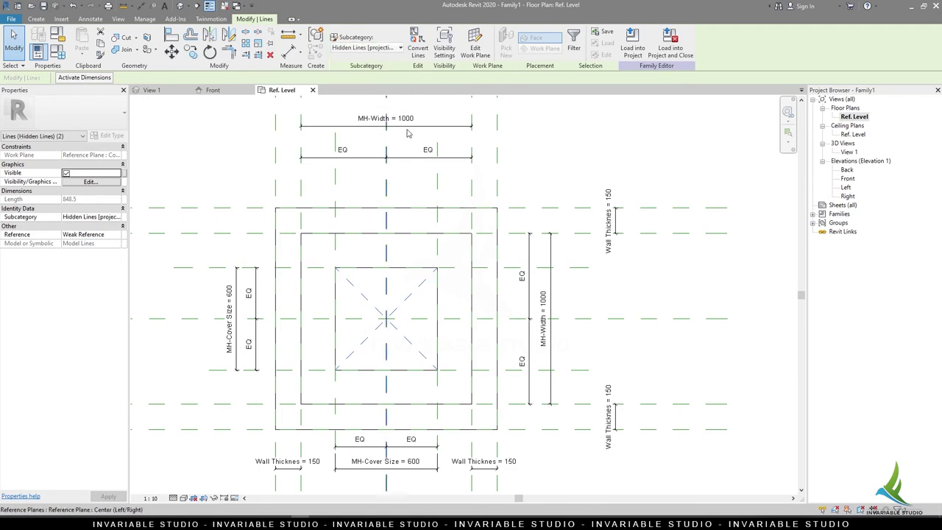
click(652, 311)
scroll(398, 309, up, 3)
scroll(427, 367, down, 3)
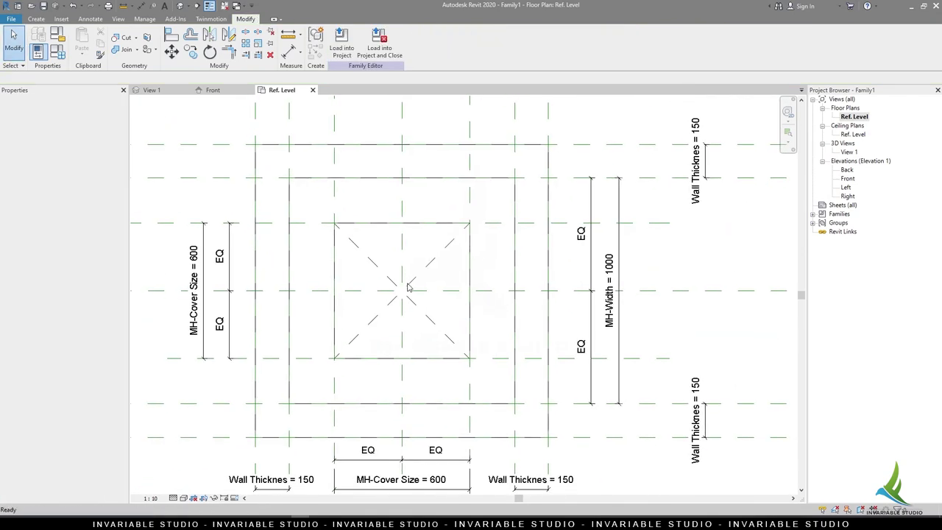
scroll(427, 366, down, 2)
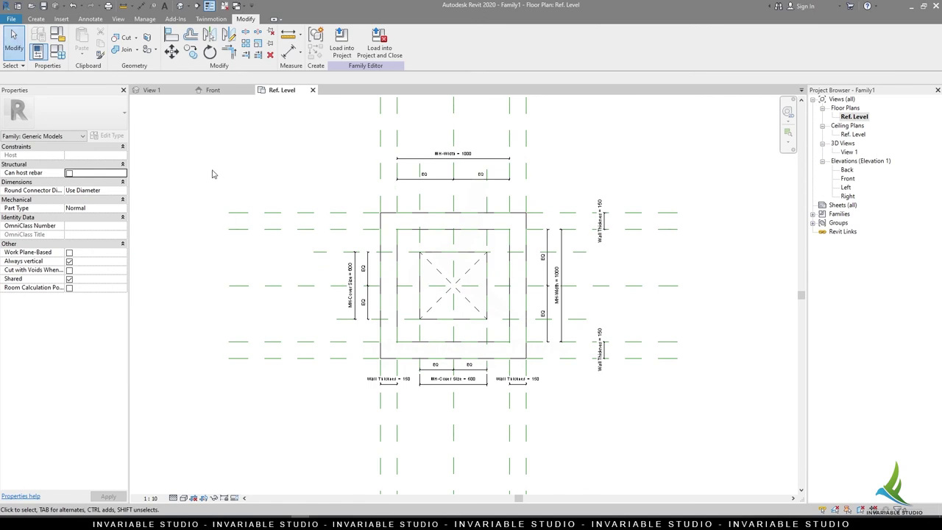
- Create a new project from the Mechanical-Default_Metric template
key(ctrl+n)
click(443, 248)
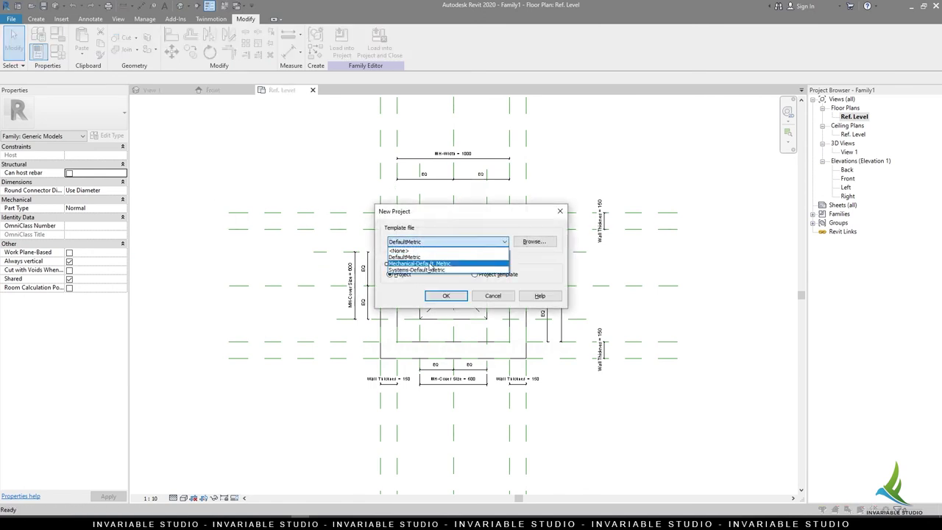
click(430, 270)
click(446, 296)
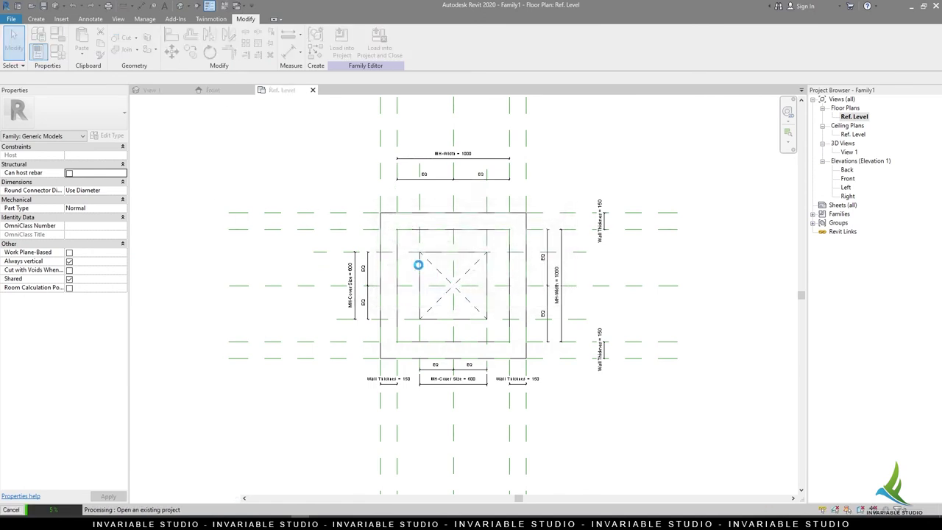
- Save the family as ManHole.rfa in a new Desktop folder named MH-Parametric
click(283, 91)
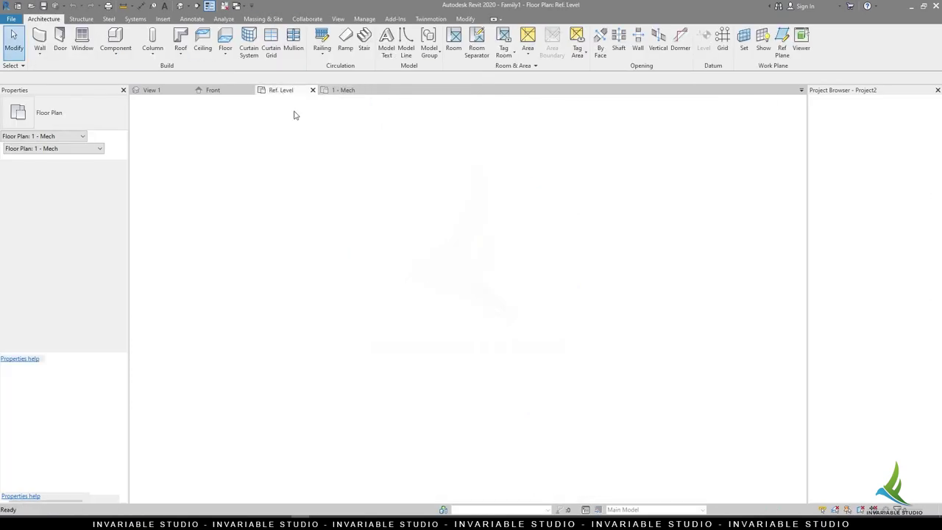
key(ctrl+s)
click(308, 332)
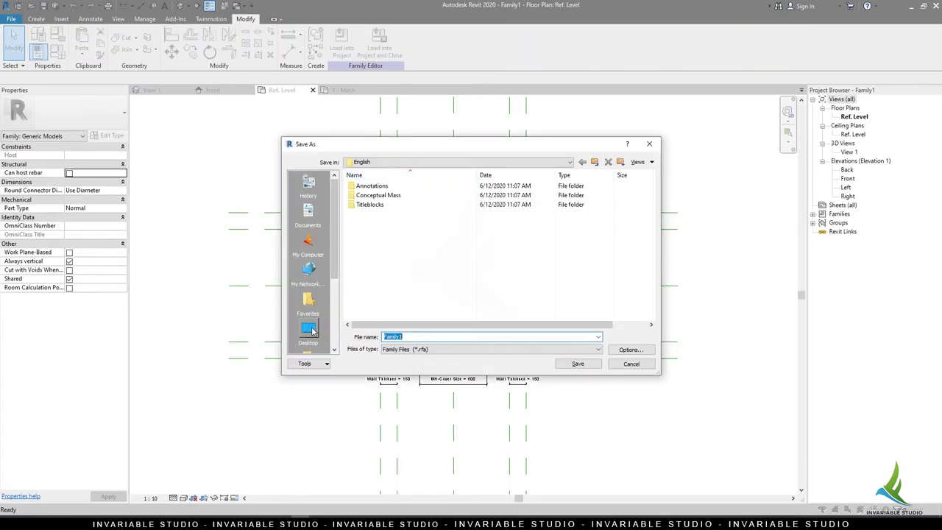
click(622, 162)
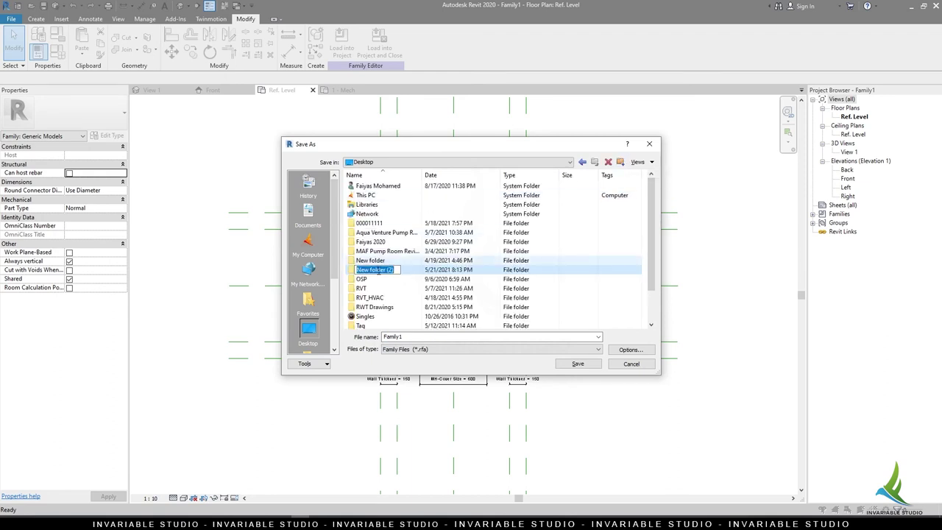
text(MH-Parametric)
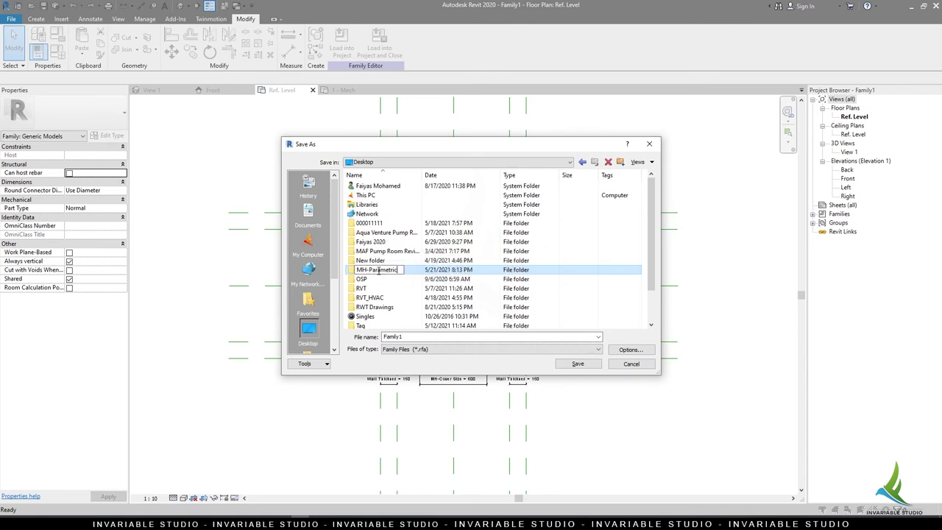
key(Return)
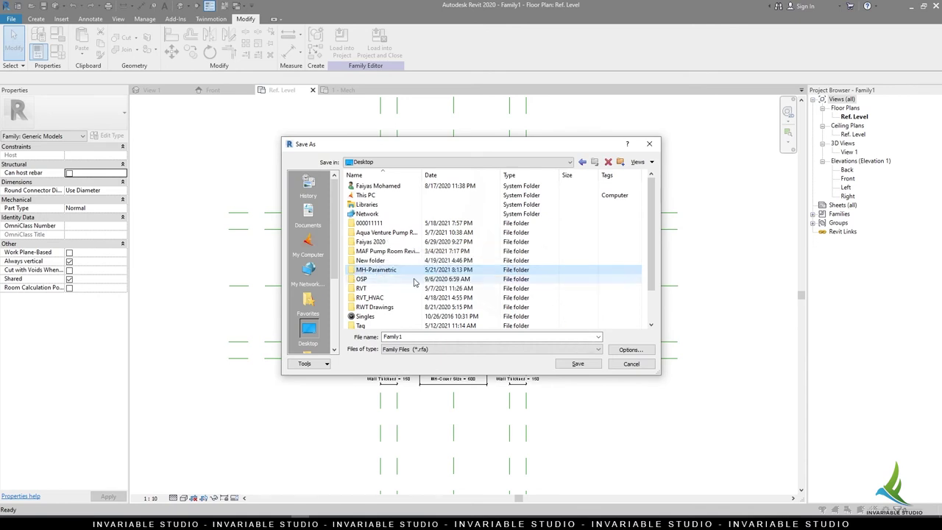
double_click(508, 335)
text(ManHole)
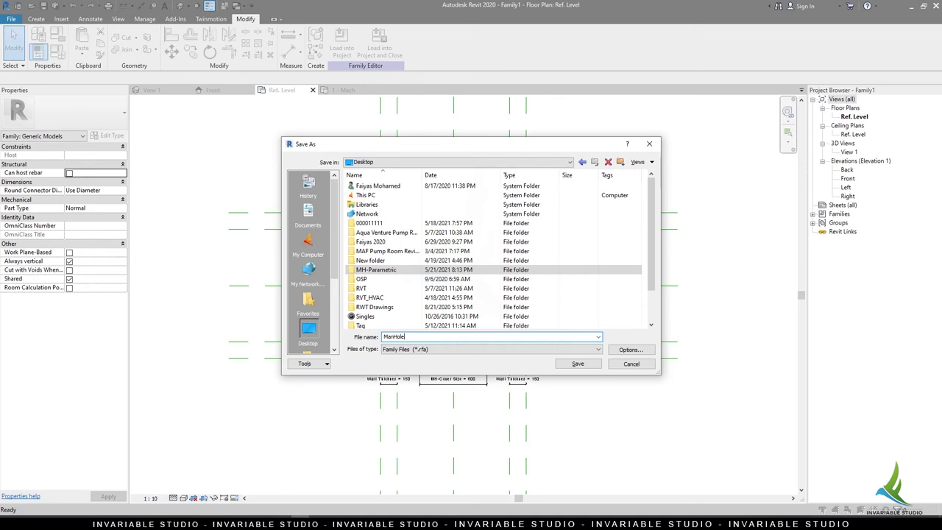
click(631, 350)
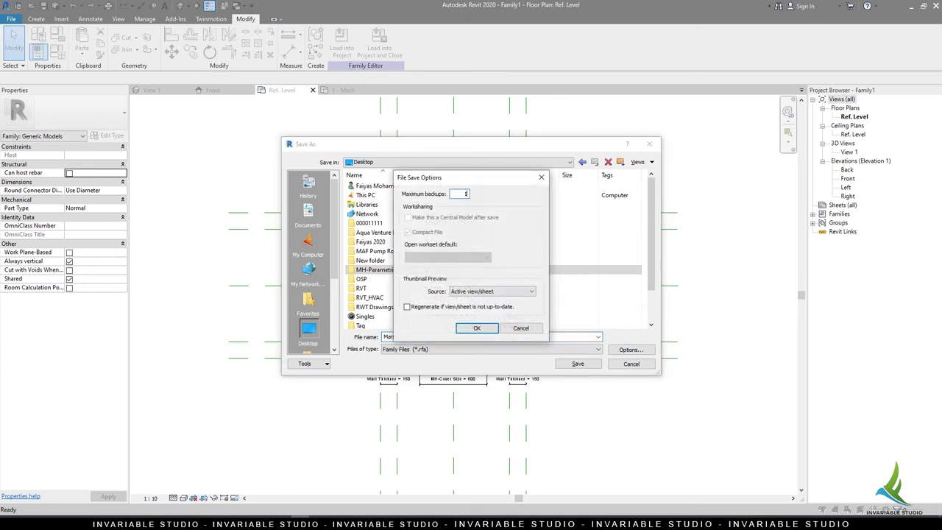
click(477, 328)
double_click(374, 269)
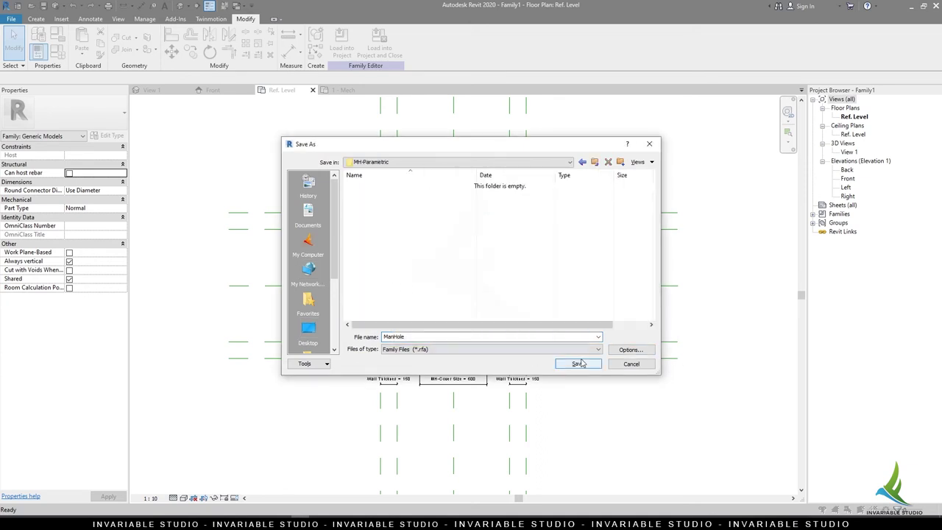
click(580, 364)
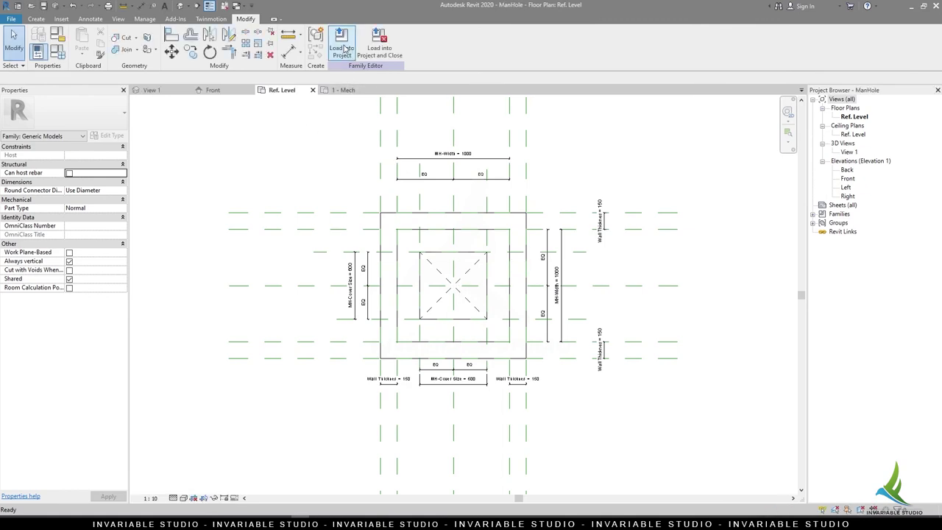
- Load the ManHole family into the project and place one instance in the floor plan
click(343, 47)
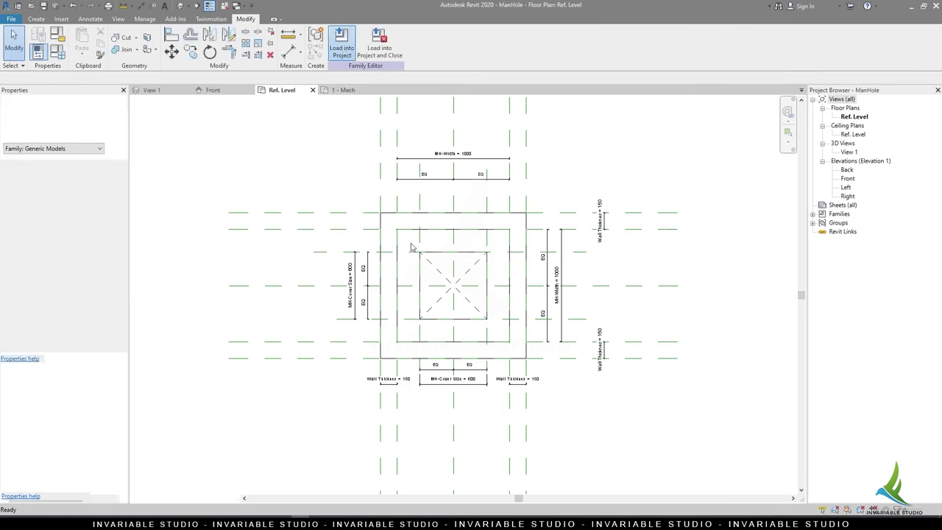
click(397, 300)
key(Escape)
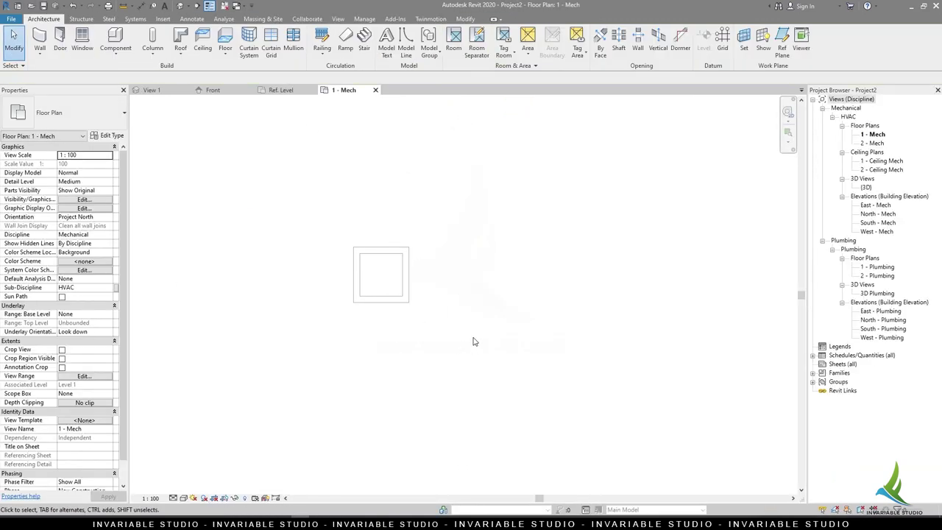
scroll(474, 341, down, 3)
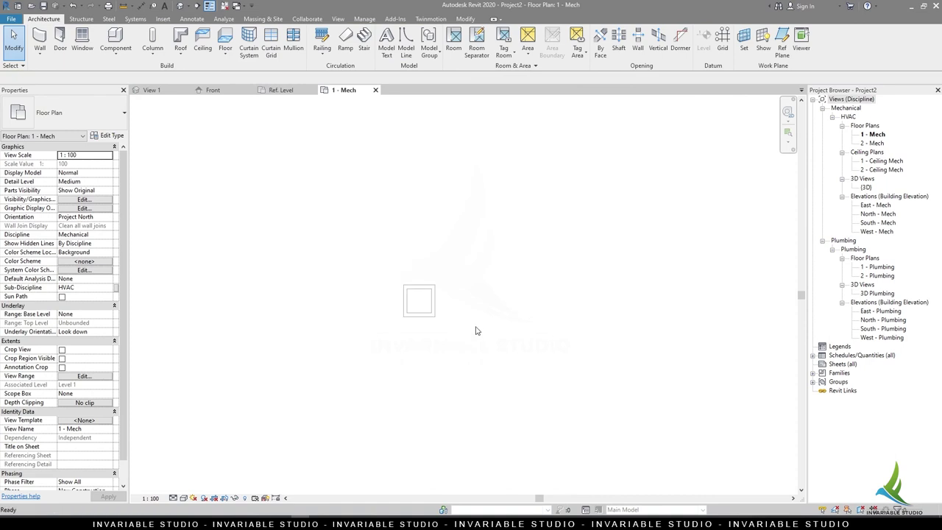
- Set the plan to Coordination discipline, Fine detail and Hidden Line style, then view it in 3D
click(103, 235)
click(107, 235)
click(75, 280)
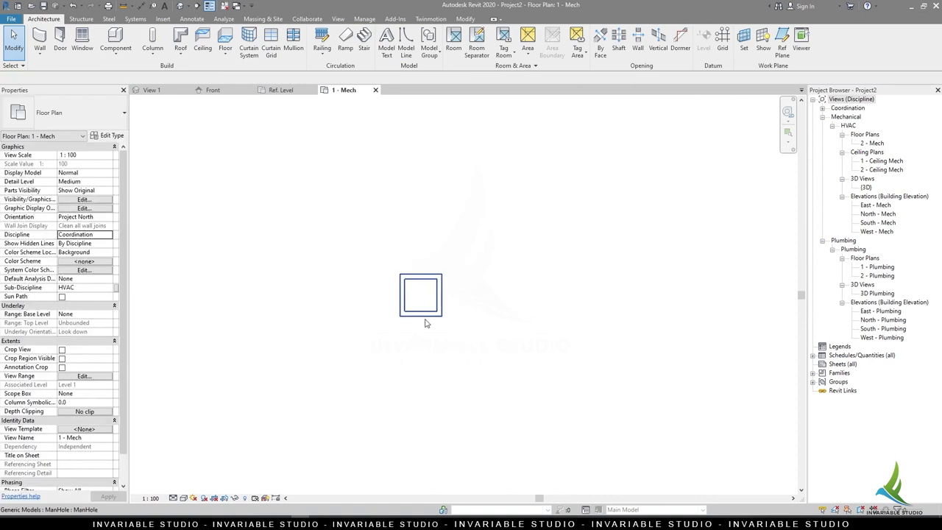
click(173, 498)
click(188, 491)
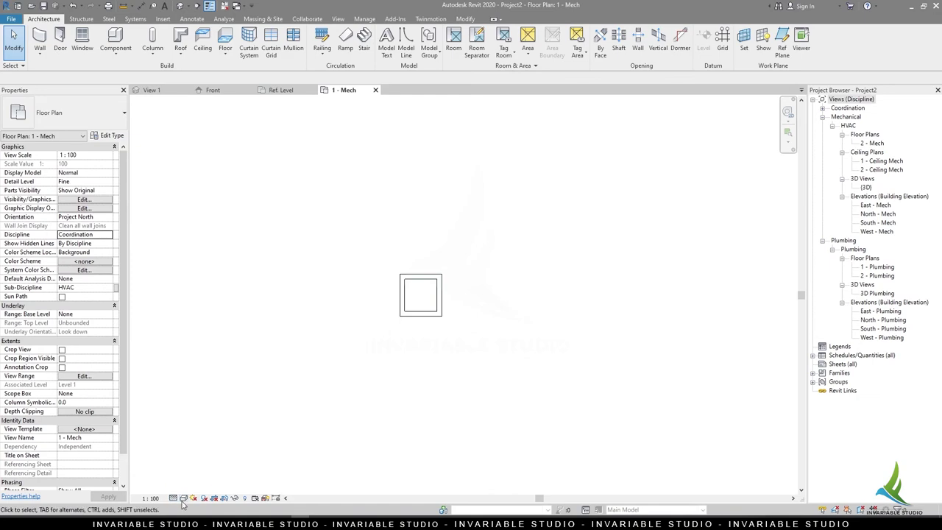
click(184, 499)
click(207, 449)
click(179, 7)
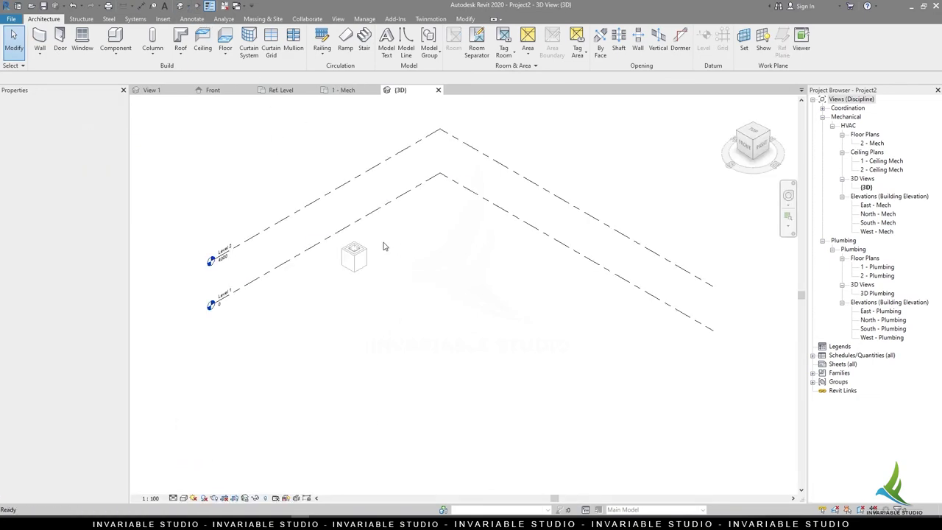
- Change the placed manhole's MH-Hight to 1000 in the 1 - Mech floor plan
click(354, 90)
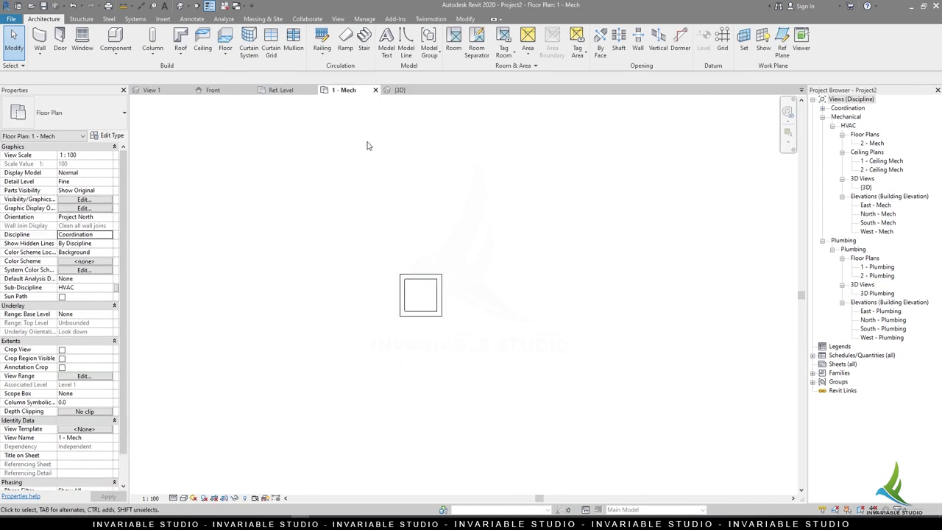
key(v)
key(v)
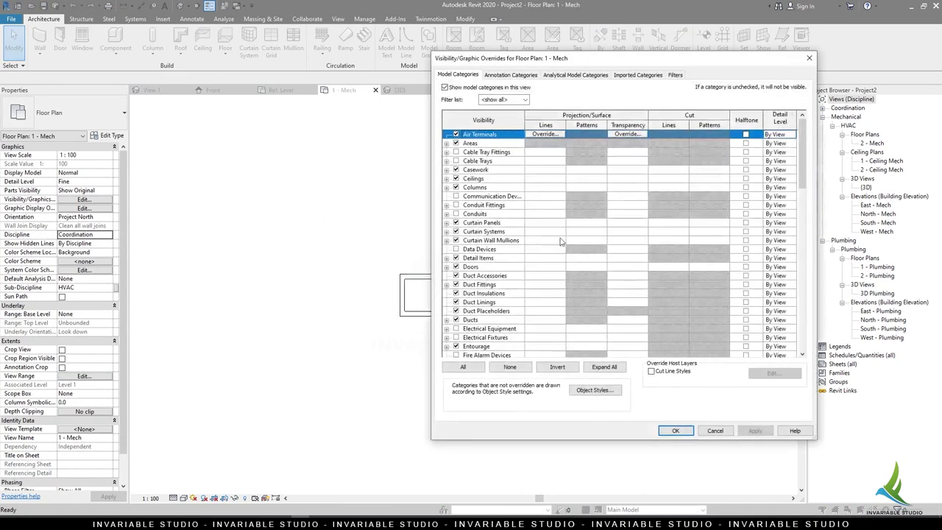
key(Escape)
click(440, 291)
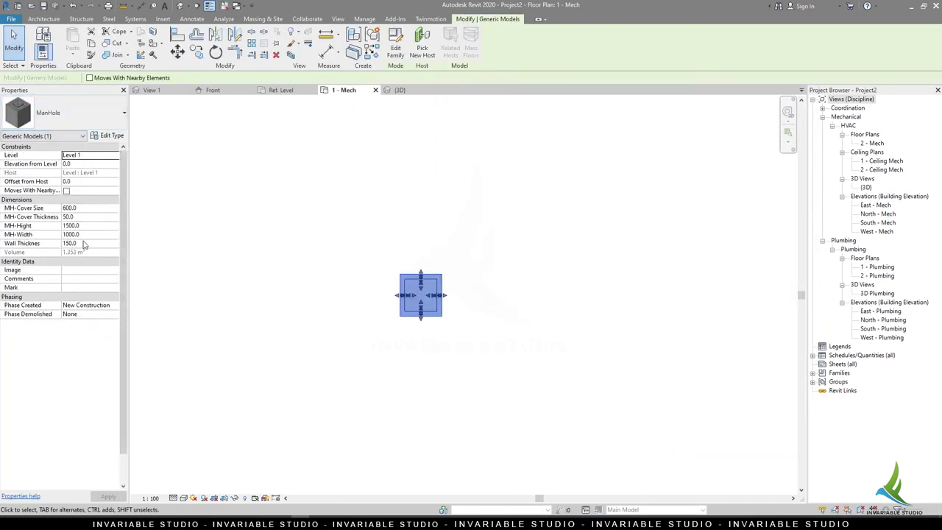
click(89, 227)
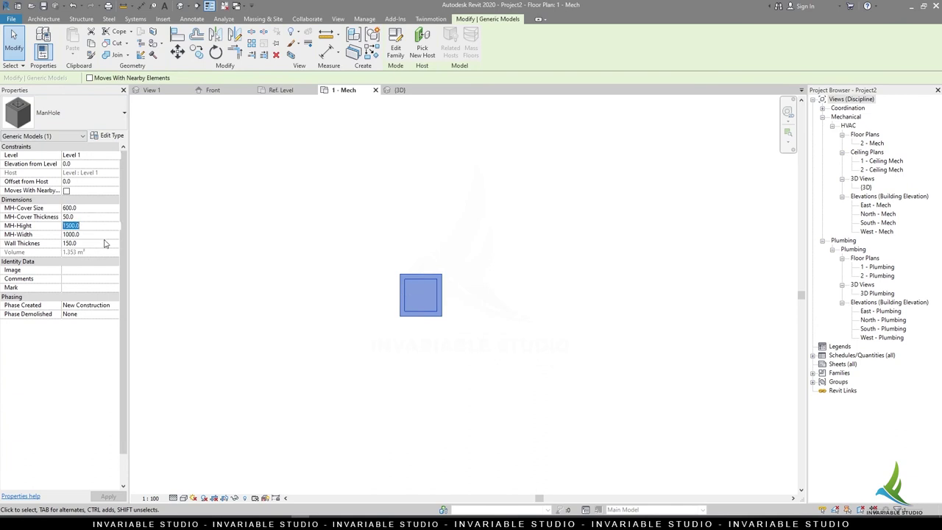
text(100)
key(Return)
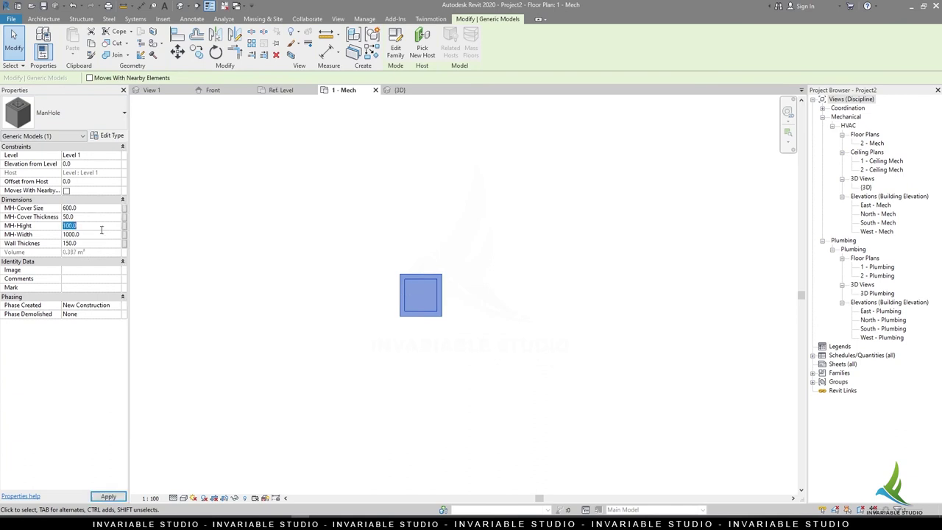
click(337, 402)
- Set the 1 - Mech floor plan scale to 1:50 and select the manhole
scroll(434, 295, up, 3)
click(151, 498)
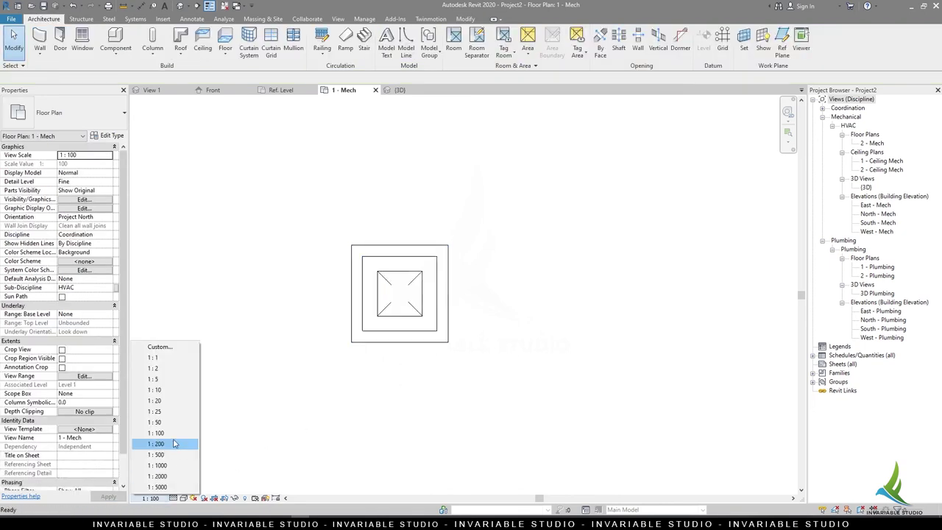
click(177, 423)
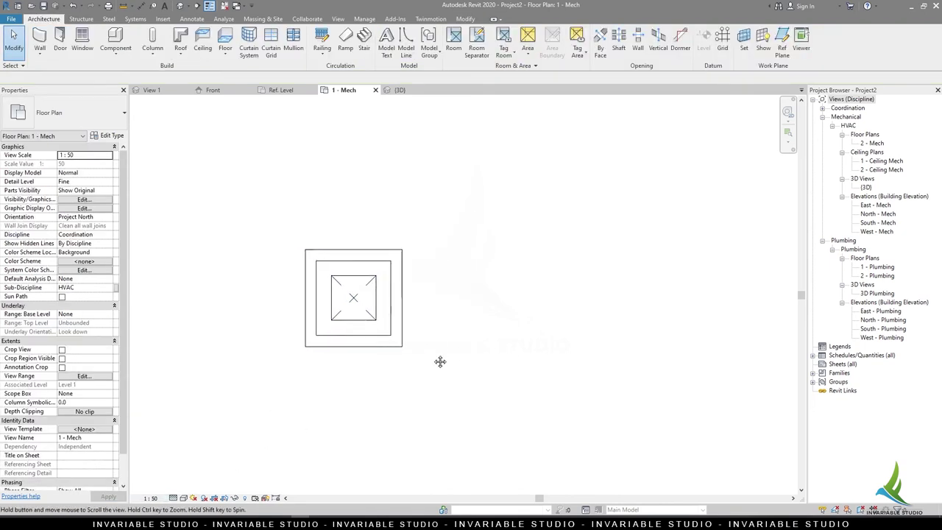
scroll(449, 368, up, 2)
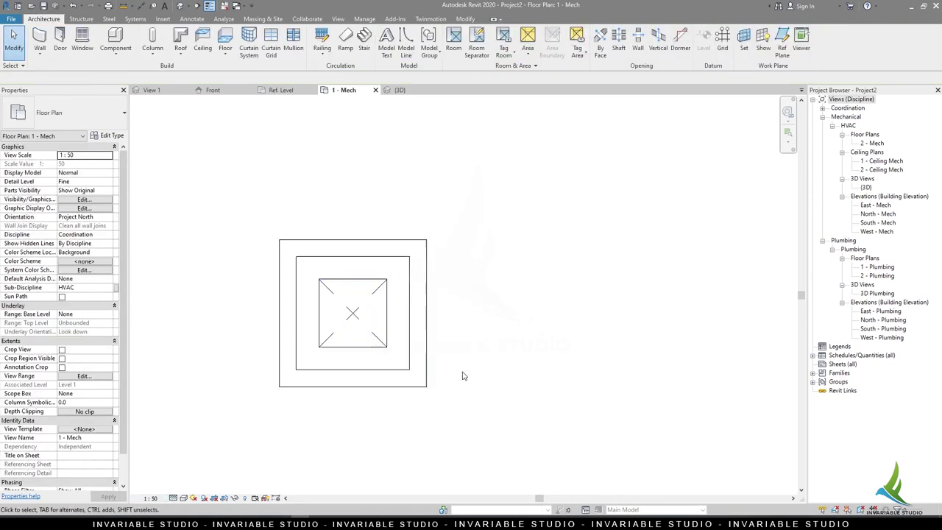
click(426, 361)
scroll(390, 335, down, 1)
- Copy the manhole to a second position to the right of the original
key(c)
key(o)
click(309, 284)
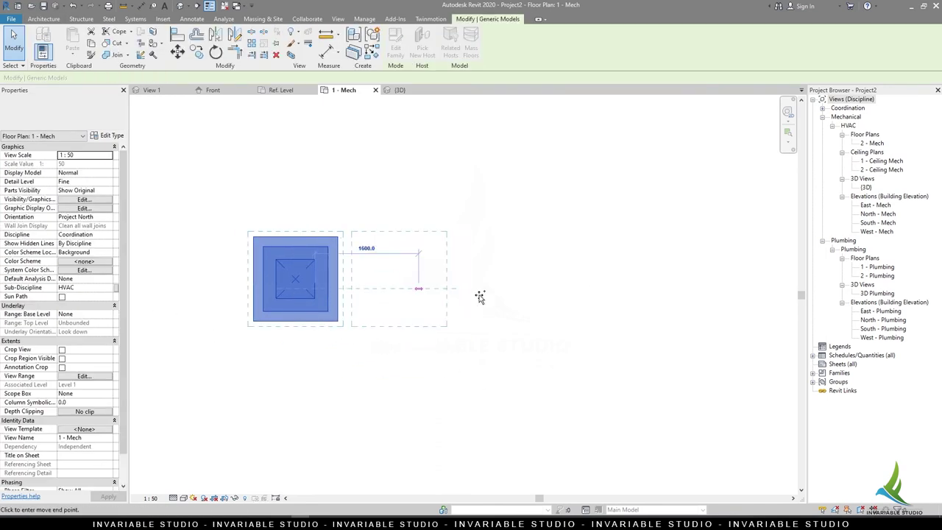
scroll(585, 291, down, 1)
click(573, 291)
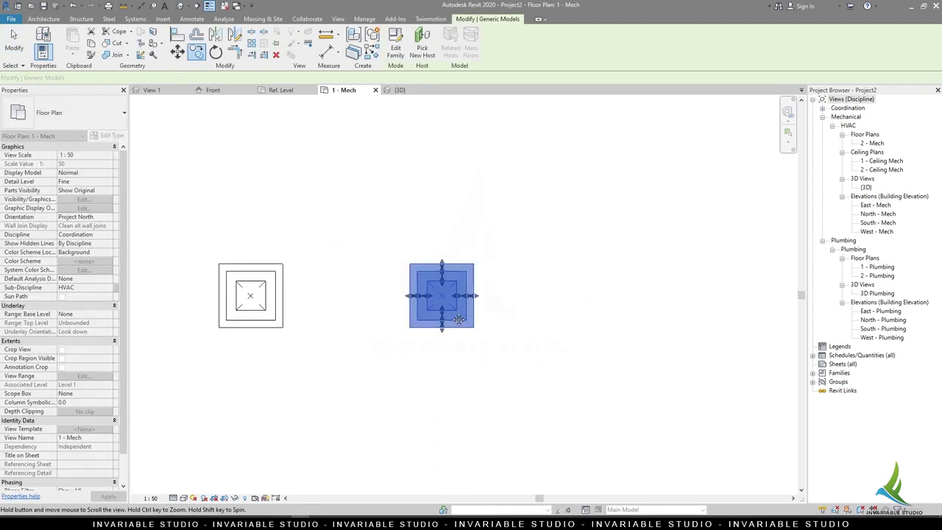
key(Escape)
- Resize the two manholes to 800 MH-Hight and 800 MH-Width
click(210, 313)
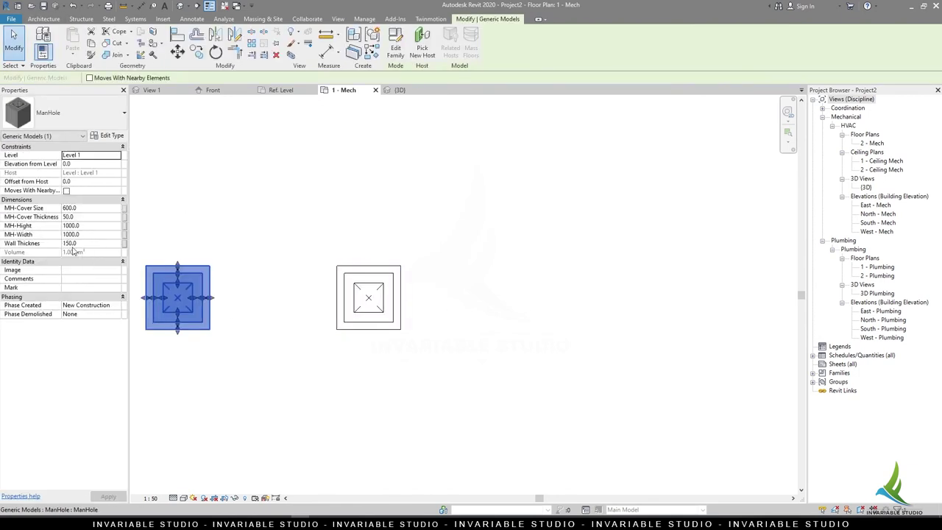
click(103, 224)
text(800)
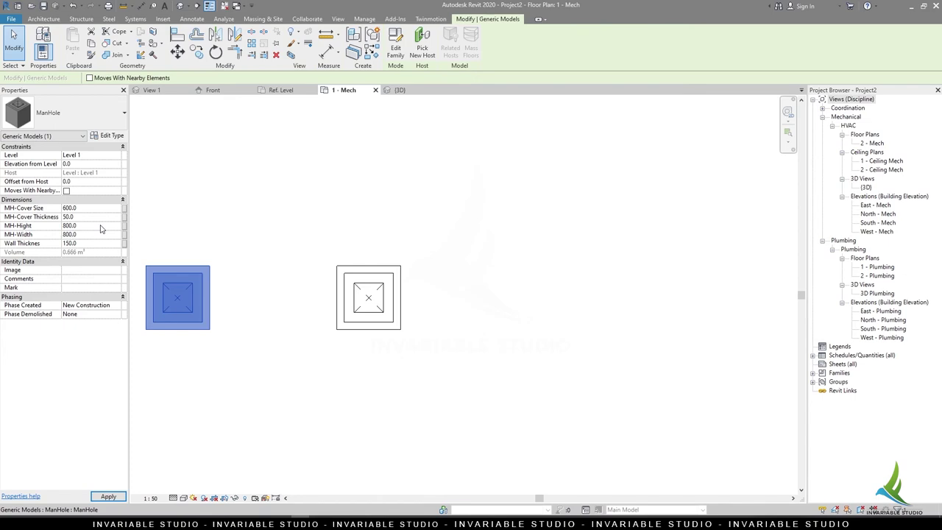
key(Return)
click(236, 426)
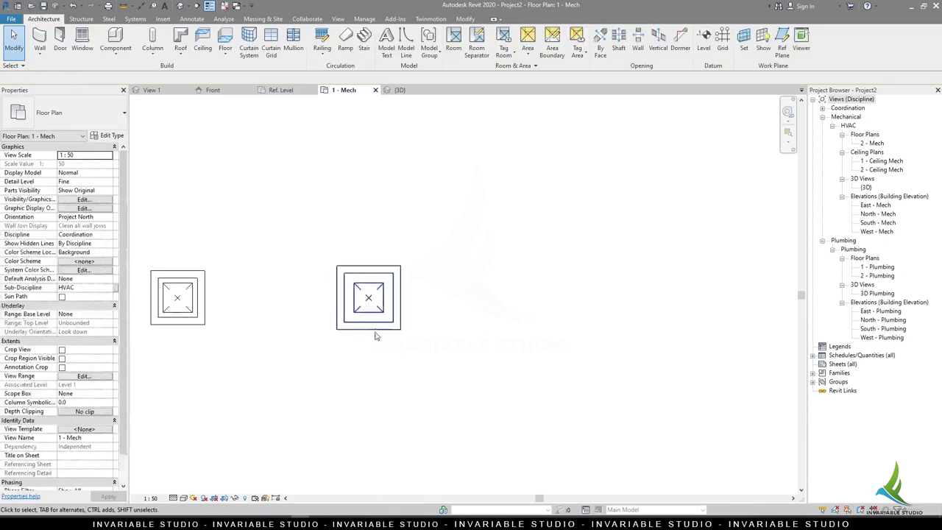
click(169, 294)
key(Escape)
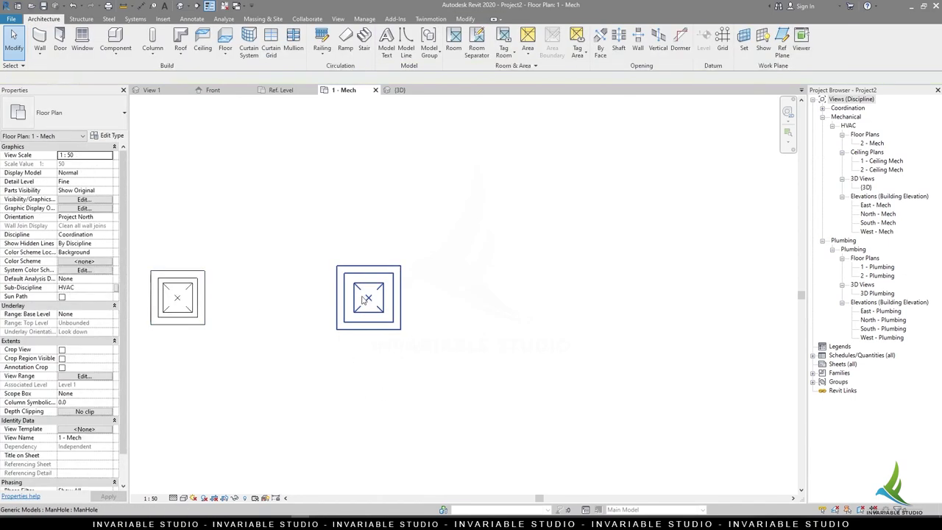
click(368, 298)
click(92, 226)
text(800)
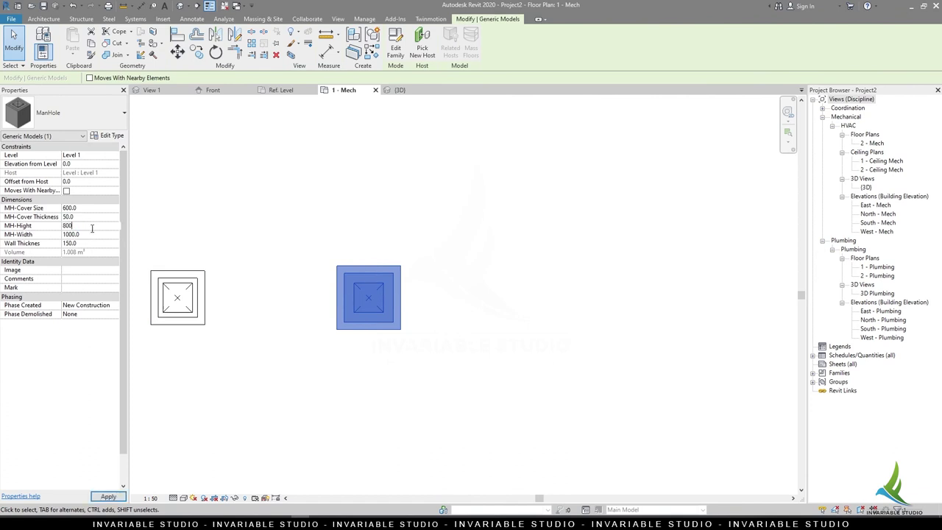
key(Tab)
text(800)
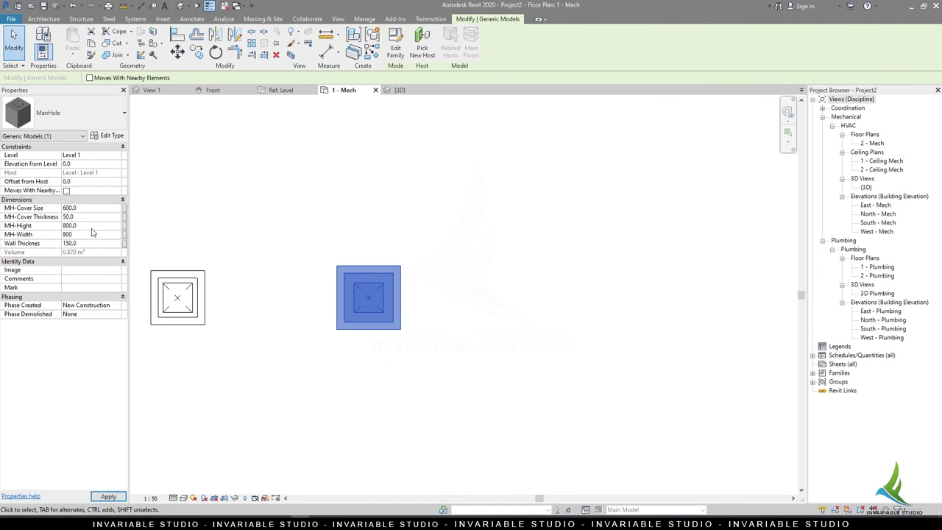
click(412, 433)
- Copy a third manhole further right and size it 1000 by 1000
click(394, 332)
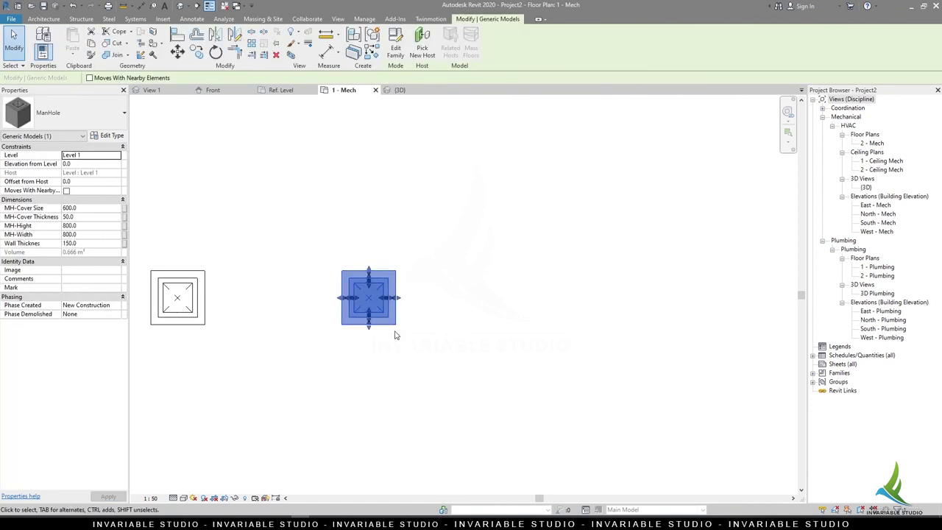
click(196, 51)
click(177, 324)
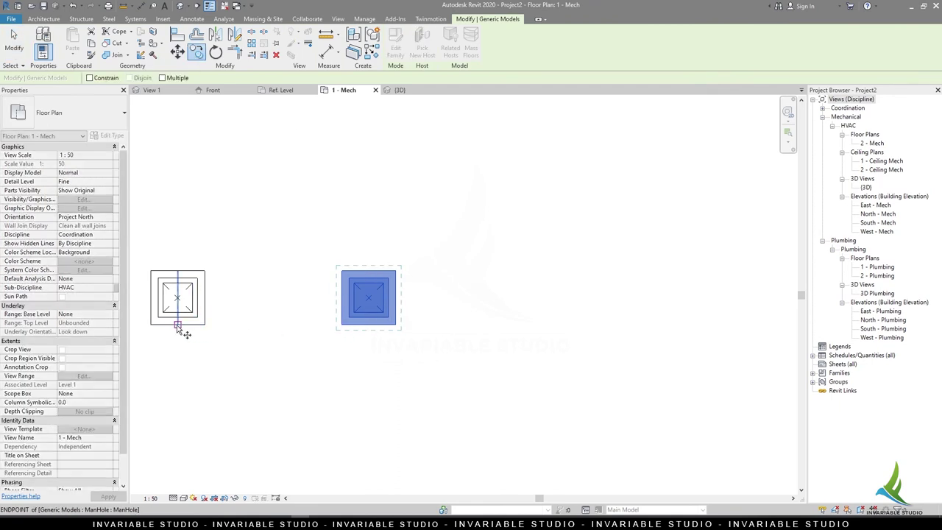
click(562, 329)
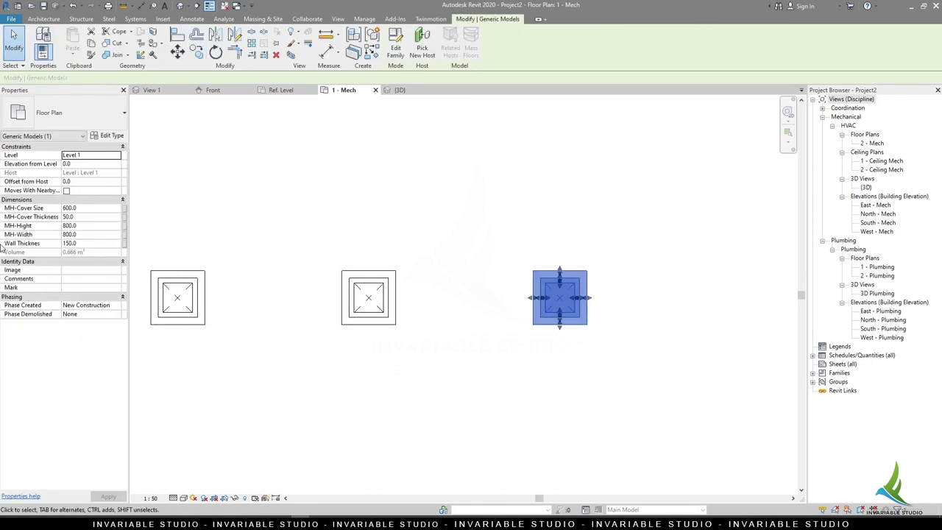
click(93, 228)
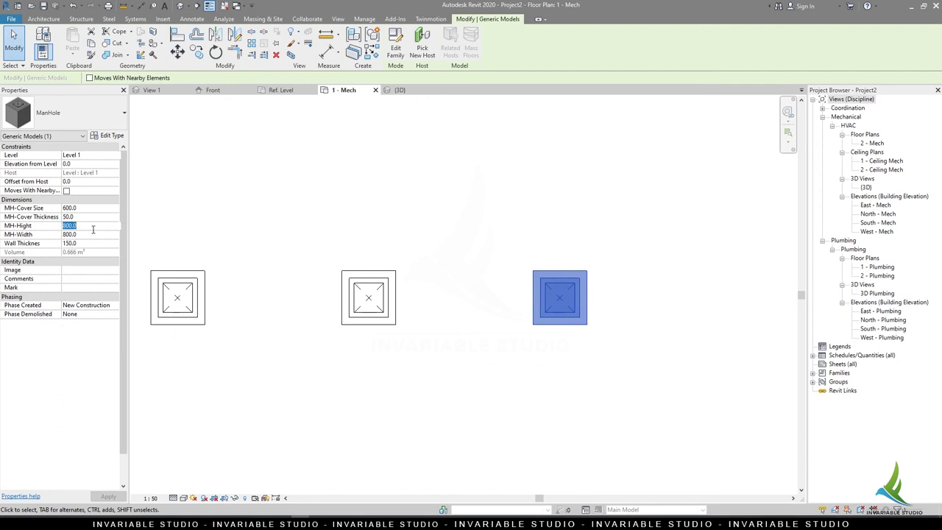
text(1000)
click(95, 234)
text(1000)
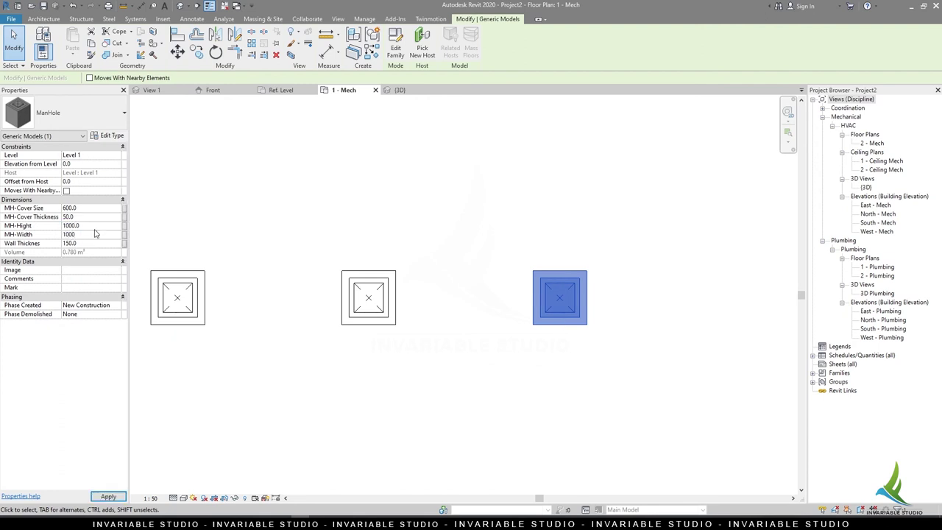
- Review the two 800 manholes, then open the South - Mech elevation
click(368, 302)
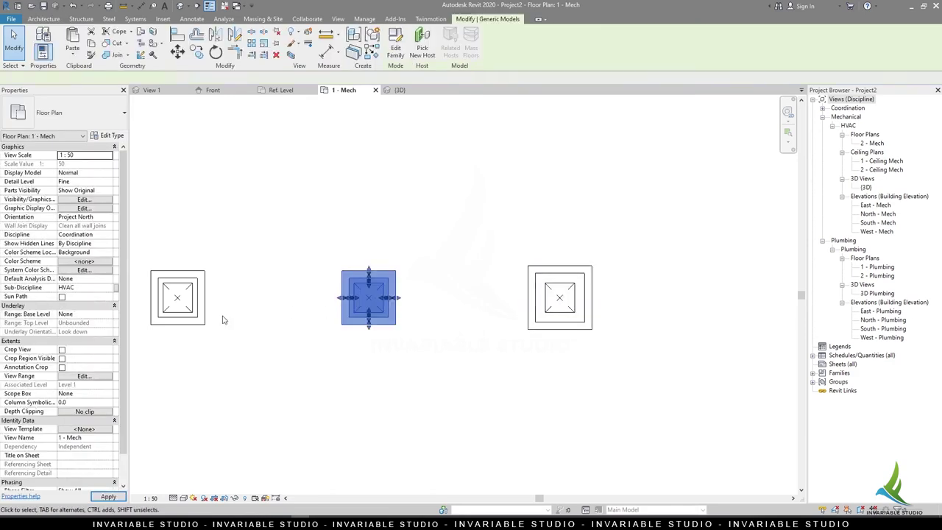
ctrl+click(175, 318)
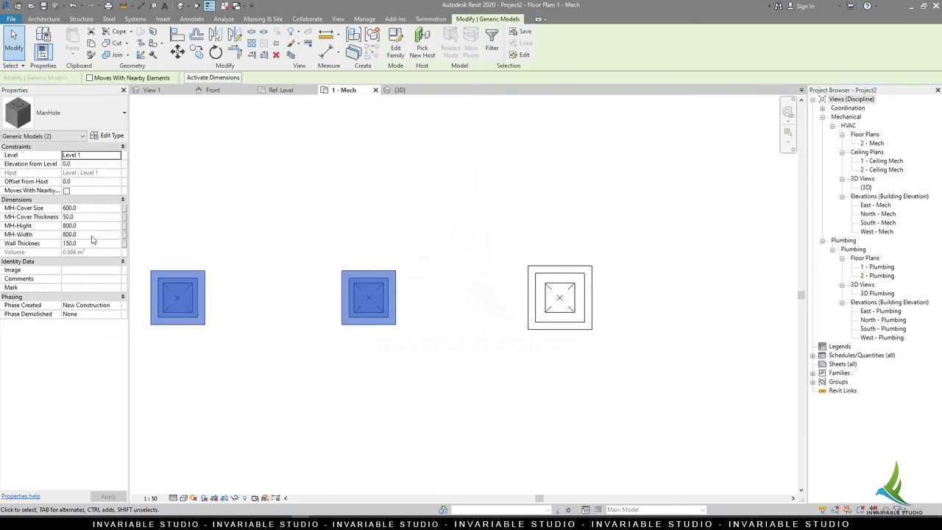
click(411, 403)
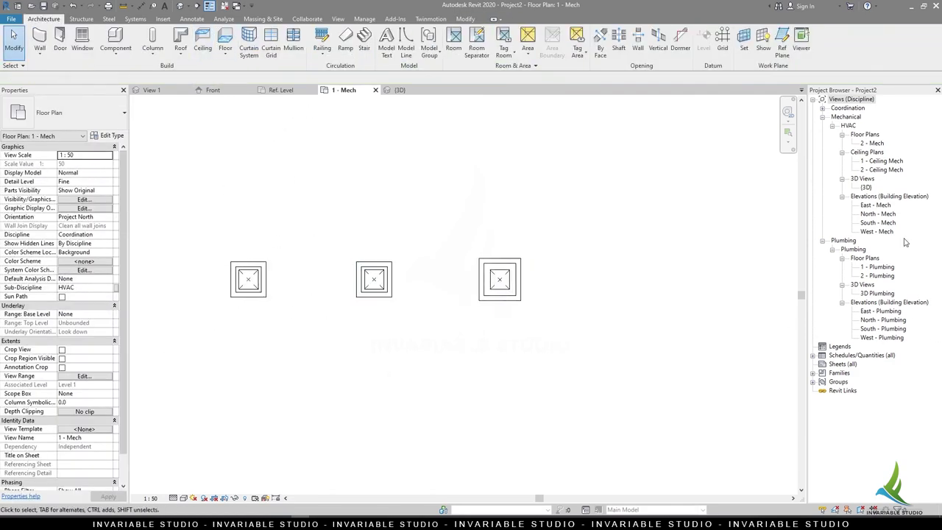
double_click(879, 222)
- Give South - Mech Fine detail and Coordination discipline, then show the ManHole family's Ref. Level plan
click(155, 498)
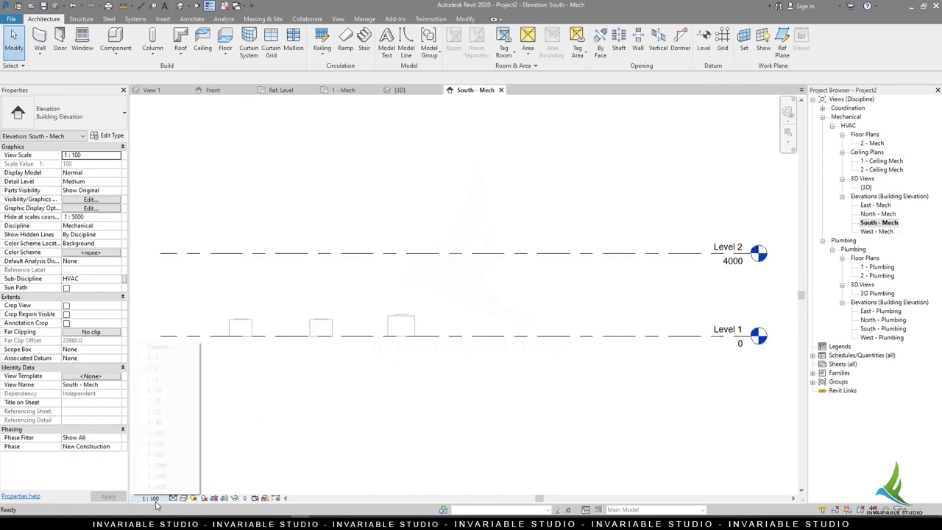
key(Escape)
click(173, 498)
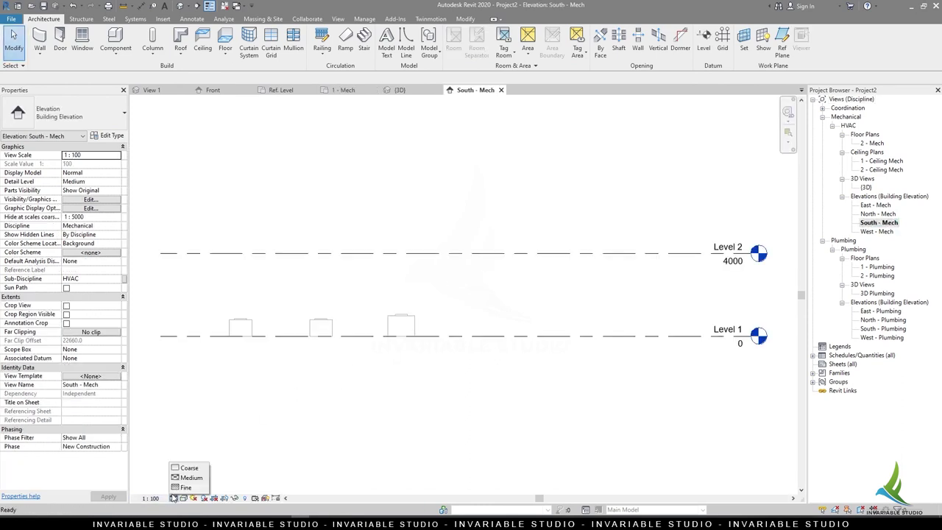
click(178, 489)
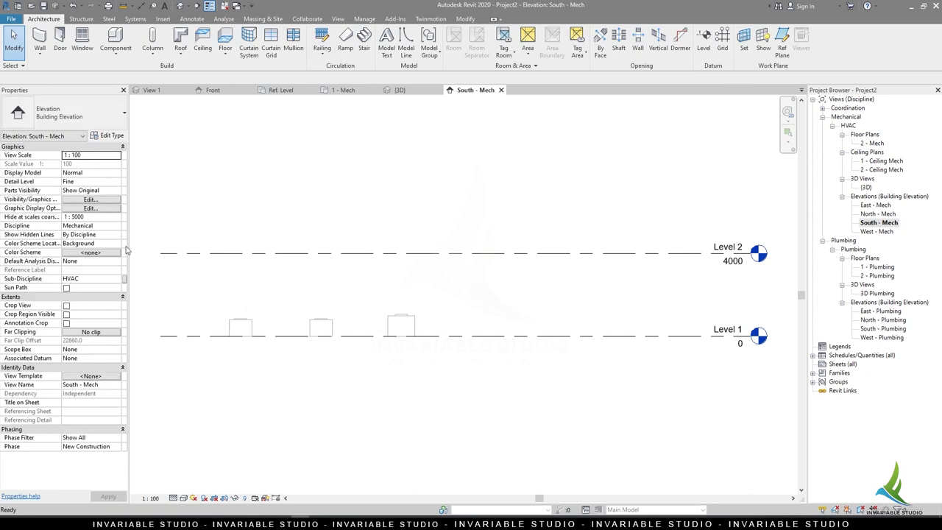
click(115, 227)
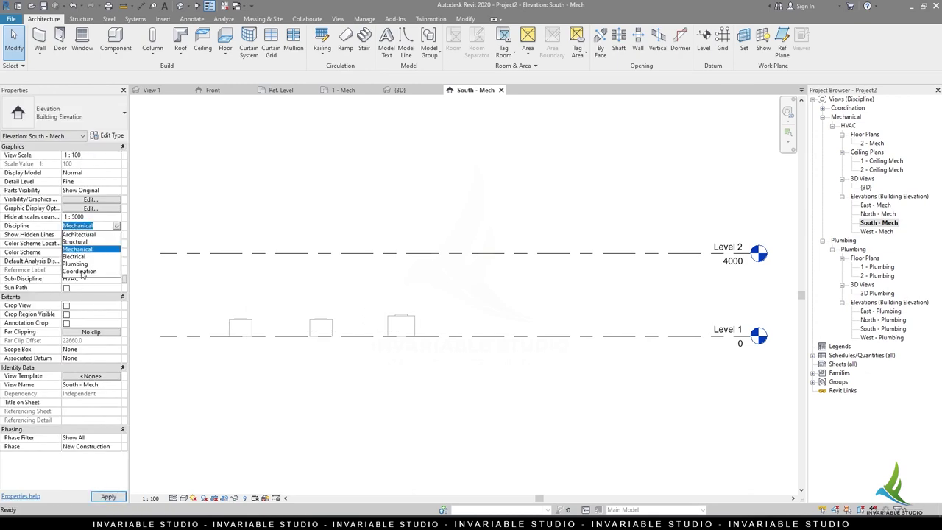
click(79, 271)
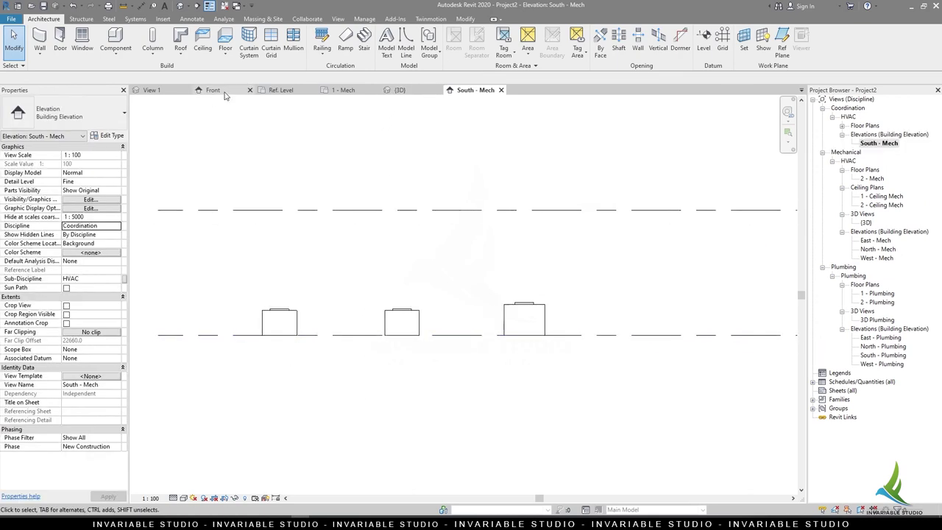
click(212, 90)
click(281, 90)
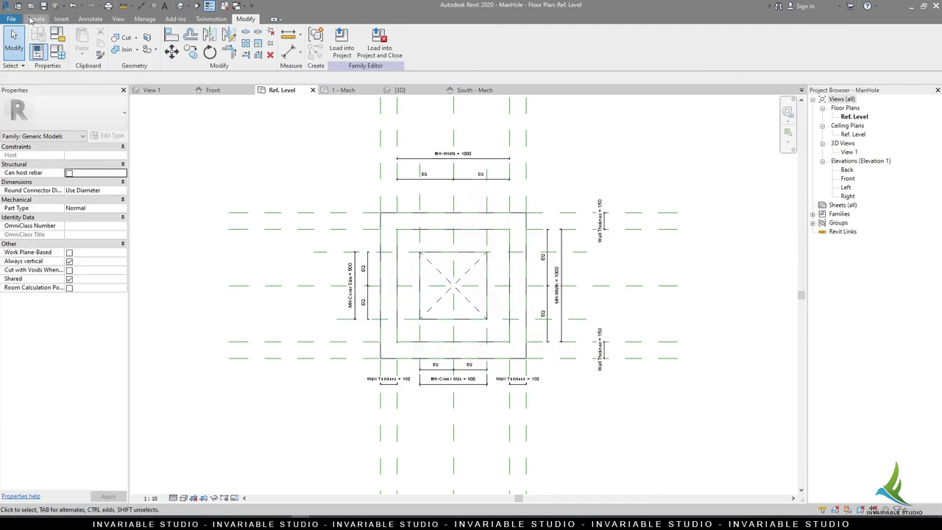
- Review the Family Category and Parameters list and close it, keeping ManHole as Generic Models
click(54, 38)
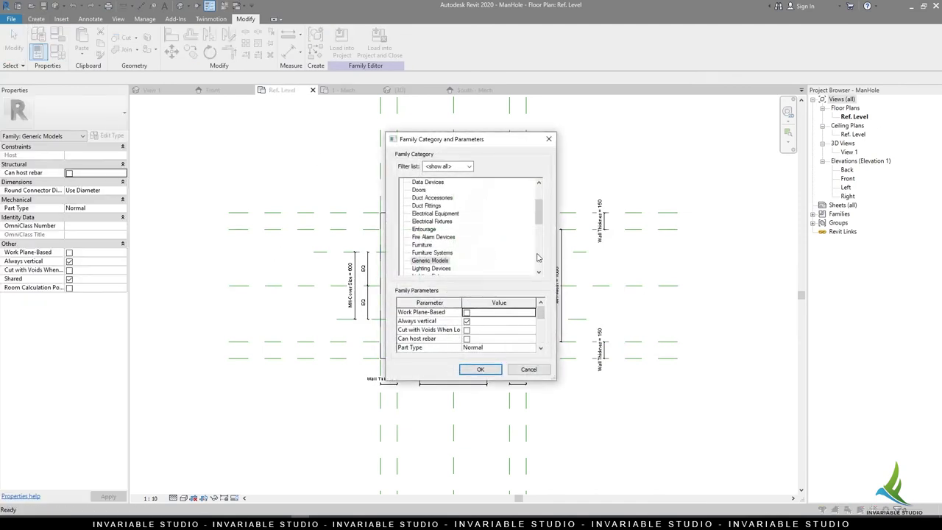
scroll(450, 249, down, 1)
scroll(450, 250, down, 2)
scroll(450, 250, down, 1)
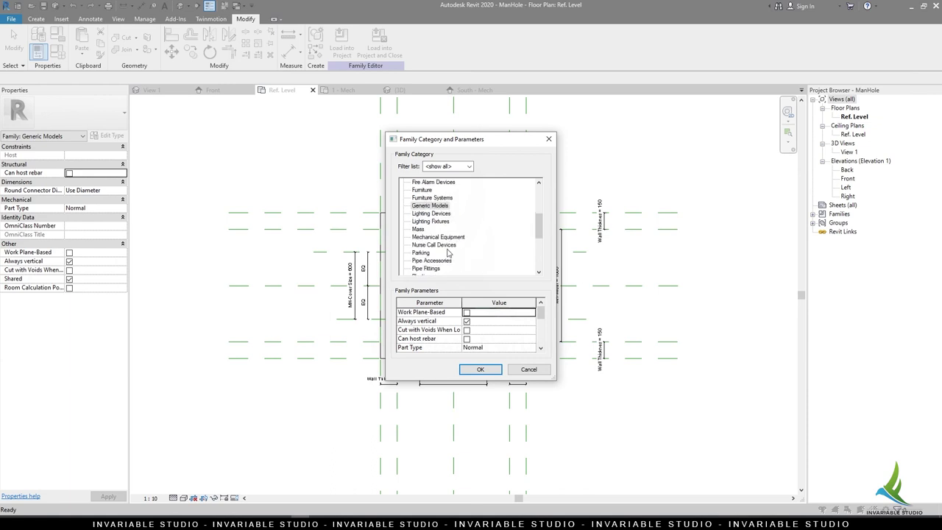
scroll(449, 242, down, 1)
scroll(448, 245, down, 1)
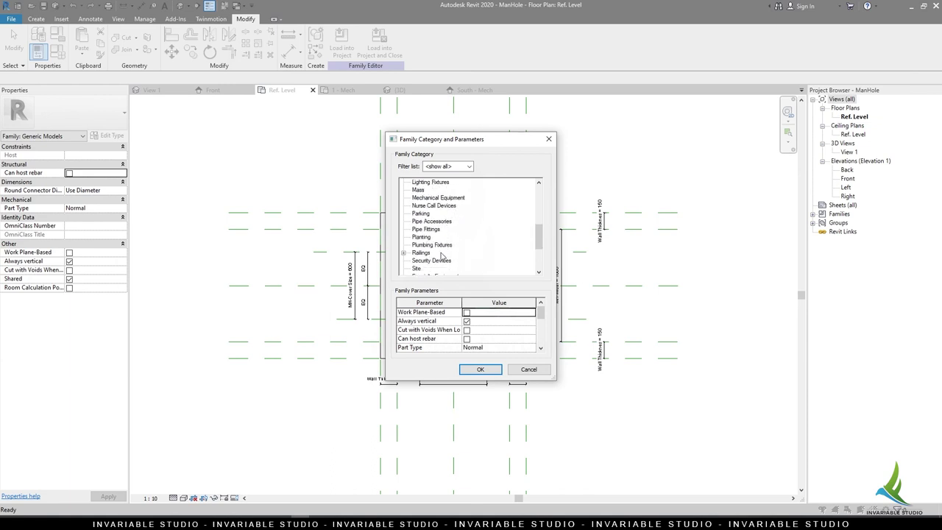
scroll(431, 265, down, 2)
scroll(428, 267, down, 2)
scroll(429, 266, up, 2)
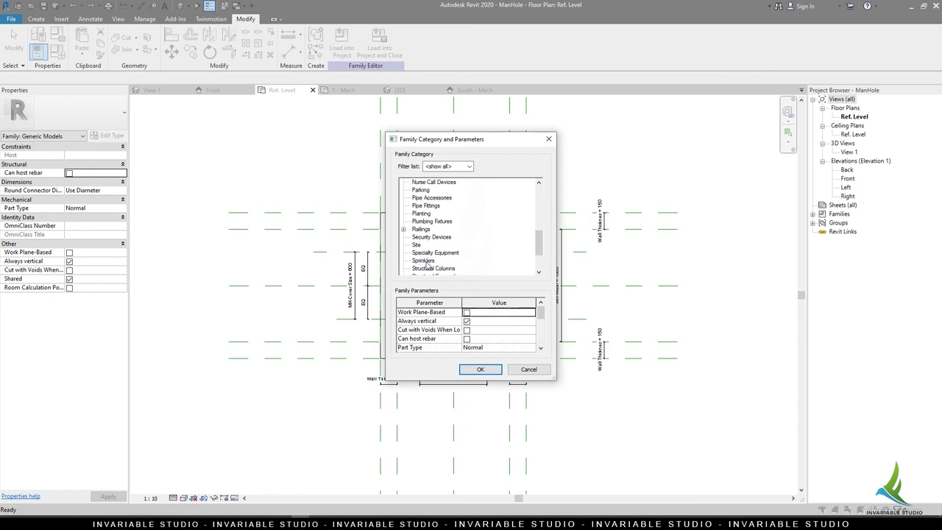
scroll(431, 262, up, 2)
scroll(433, 260, up, 1)
scroll(436, 256, up, 2)
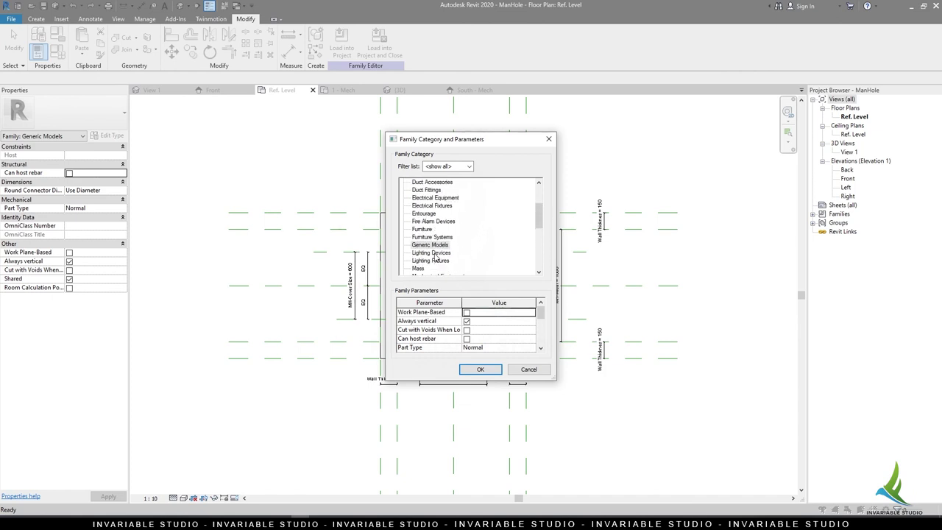
scroll(436, 257, up, 1)
scroll(436, 257, up, 1)
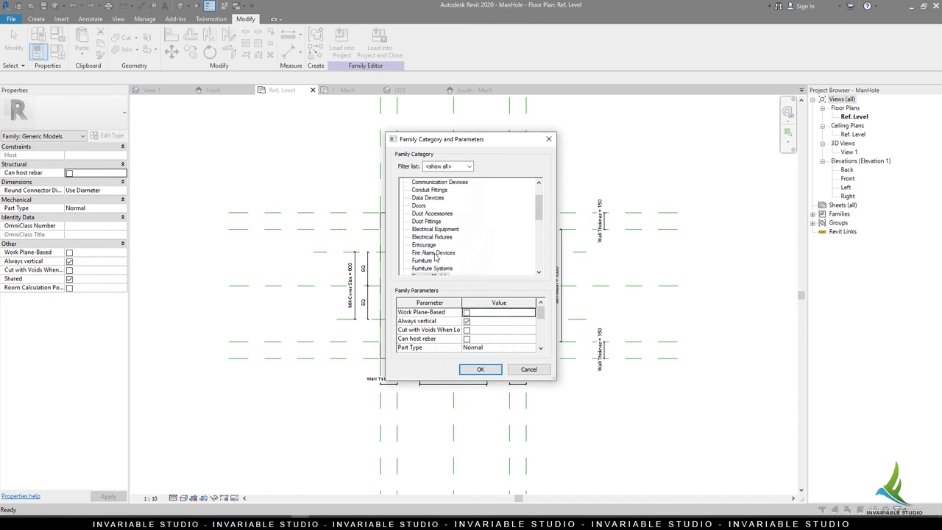
scroll(435, 257, up, 1)
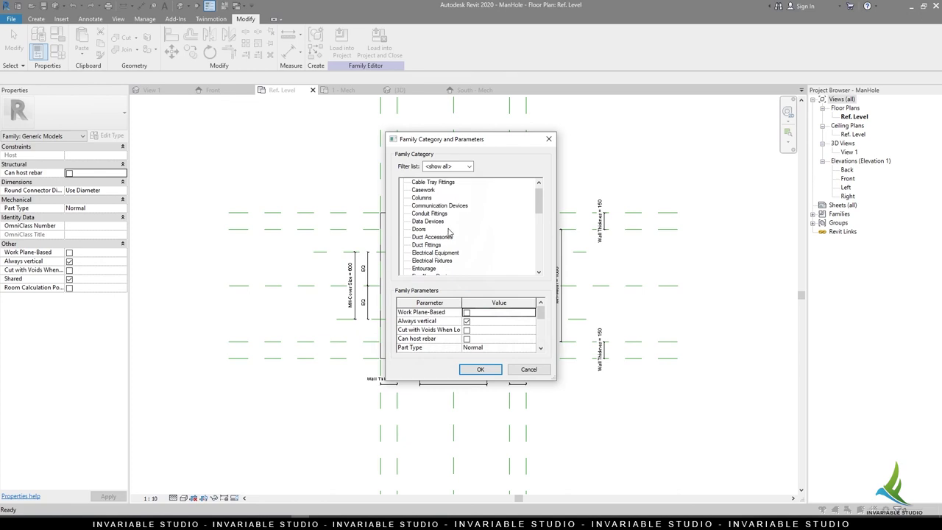
scroll(445, 224, up, 1)
key(Escape)
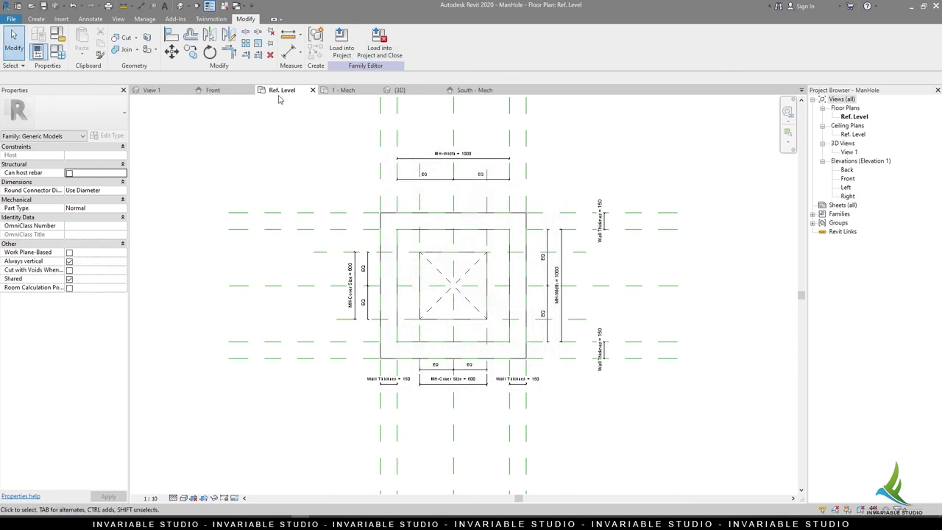
- In the South - Mech elevation, set the left ManHole's Elevation from Level to -800
click(472, 90)
click(419, 312)
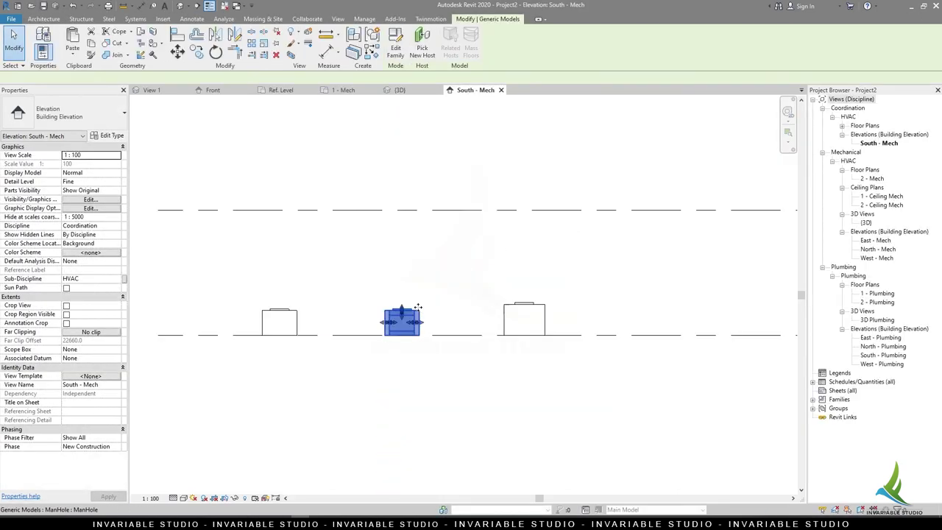
ctrl+click(509, 313)
ctrl+click(280, 321)
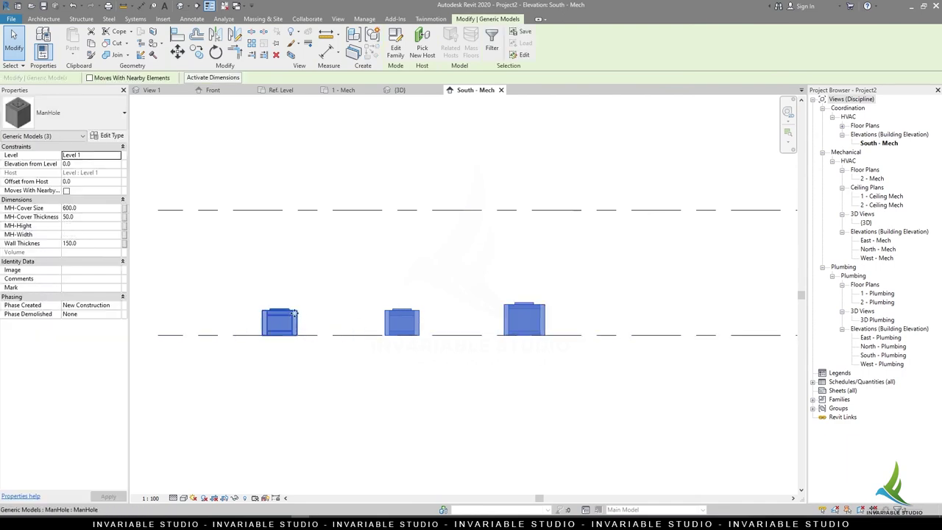
key(Escape)
click(284, 317)
click(91, 163)
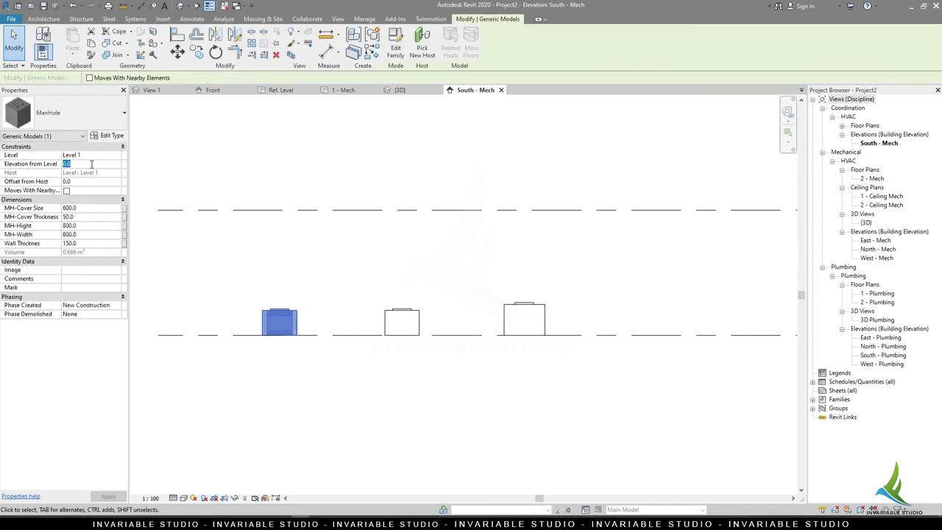
text(-800)
key(Return)
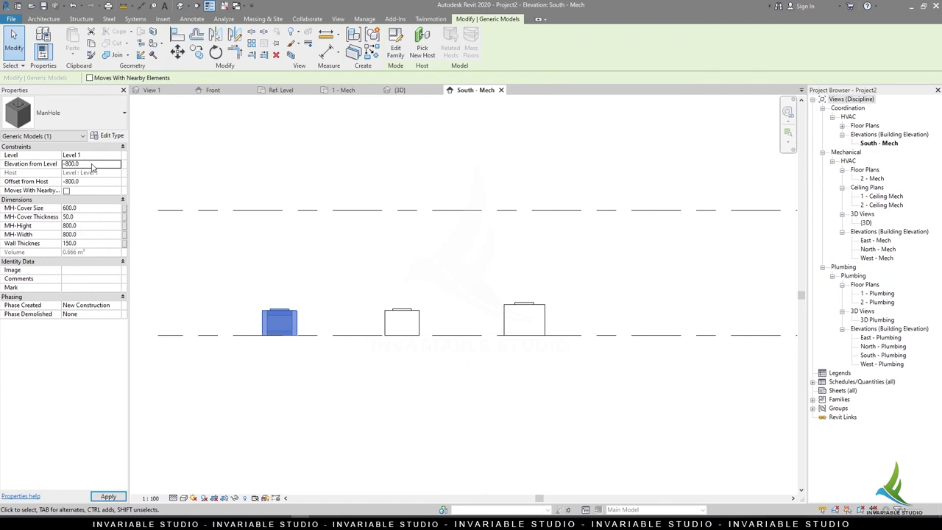
click(328, 388)
scroll(276, 344, up, 3)
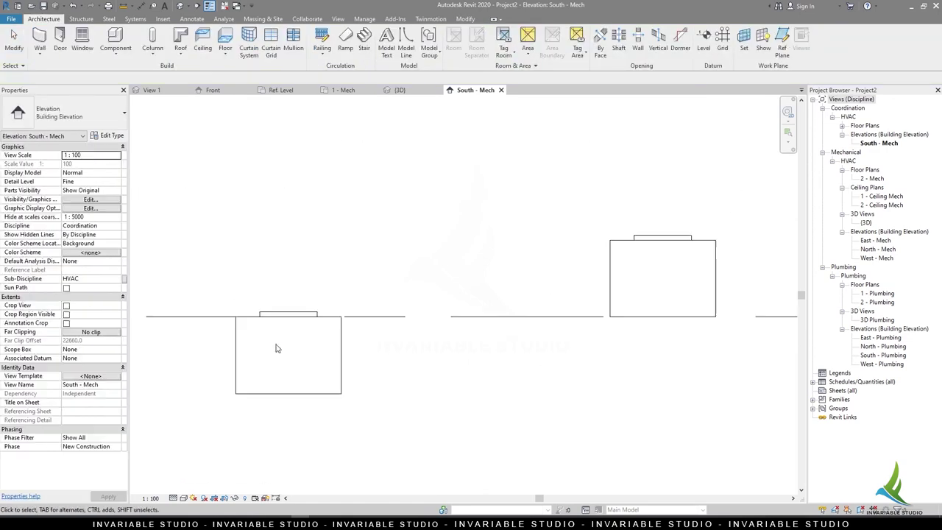
click(344, 339)
scroll(360, 368, down, 2)
click(462, 289)
scroll(463, 290, down, 2)
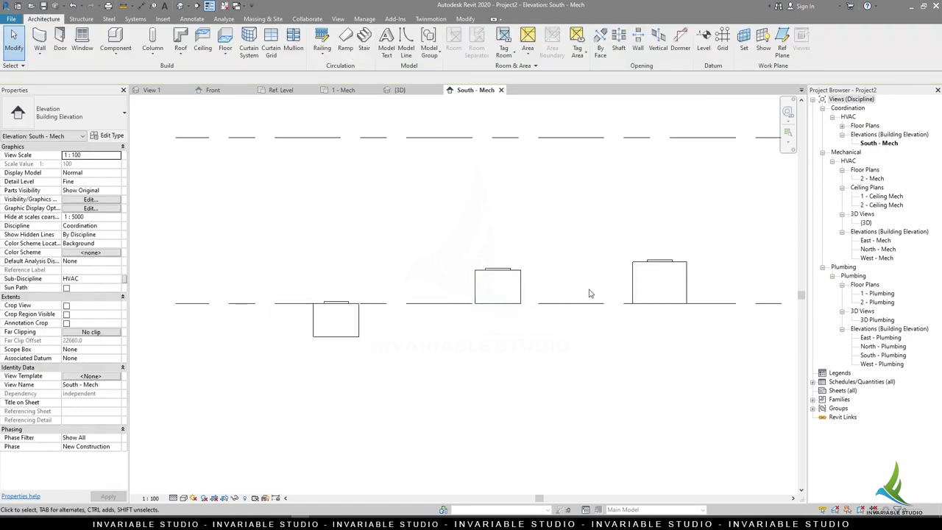
- Set the middle ManHole's Elevation from Level to -850
click(525, 281)
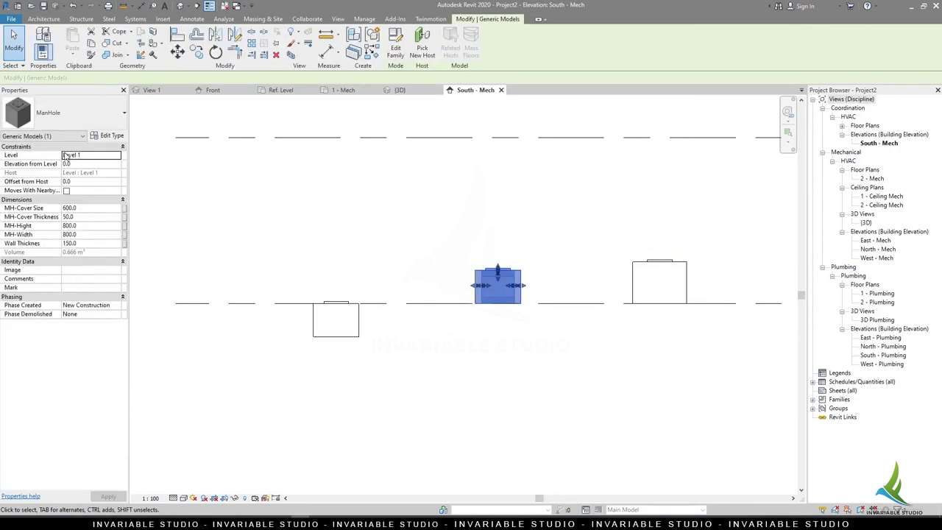
click(110, 162)
text(-850)
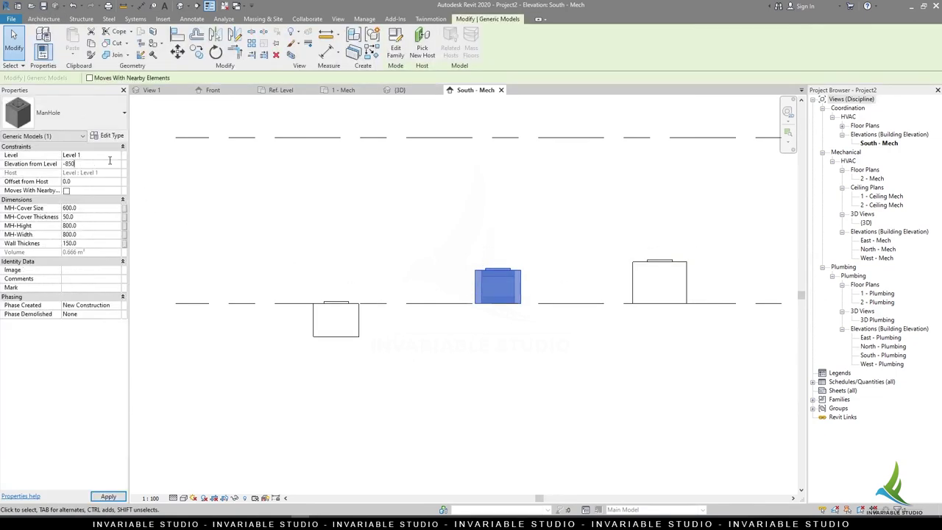
key(Return)
scroll(588, 327, up, 1)
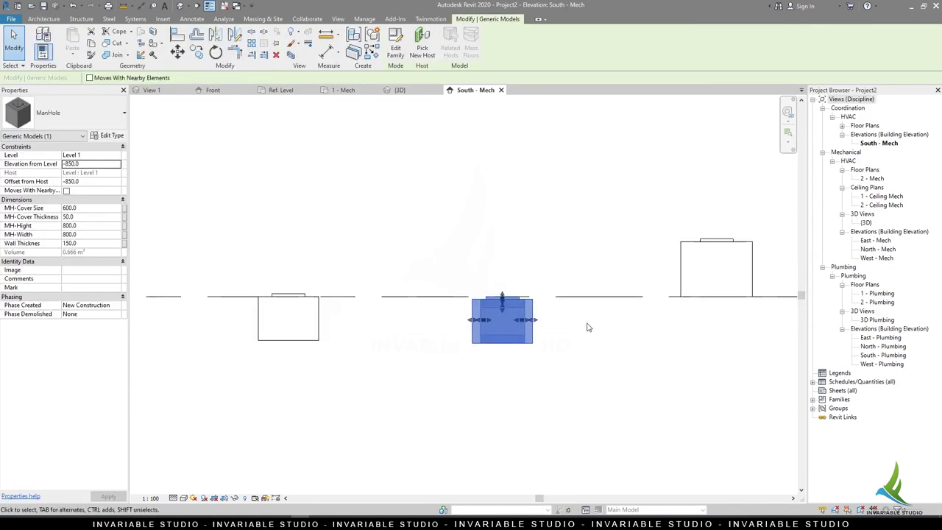
scroll(587, 327, down, 1)
- Set the right ManHole's Elevation from Level to -1050 and apply, then verify the middle one
click(649, 271)
click(98, 164)
text(-1000)
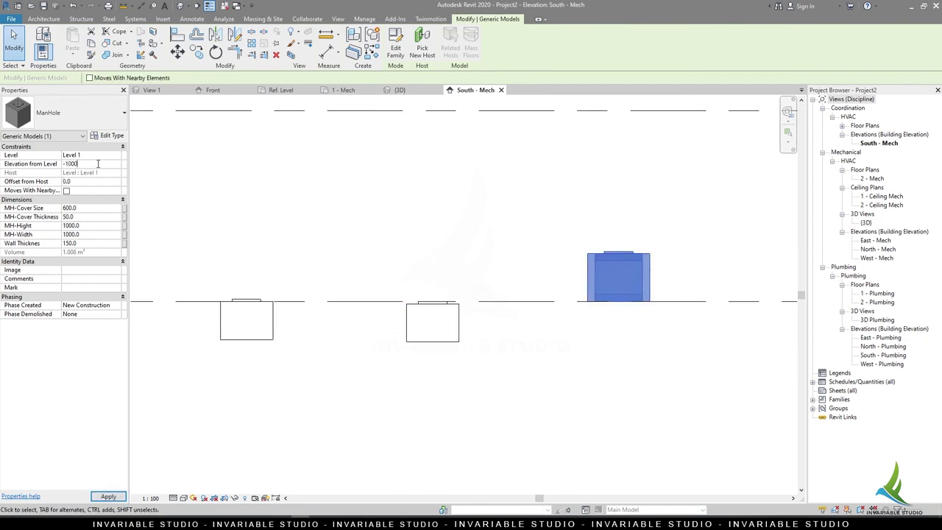
text(-1050)
key(Return)
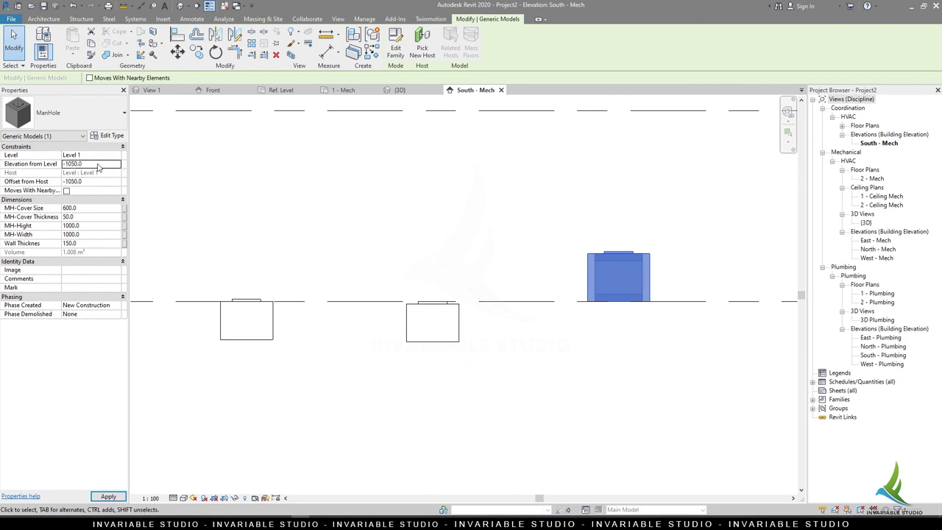
click(684, 378)
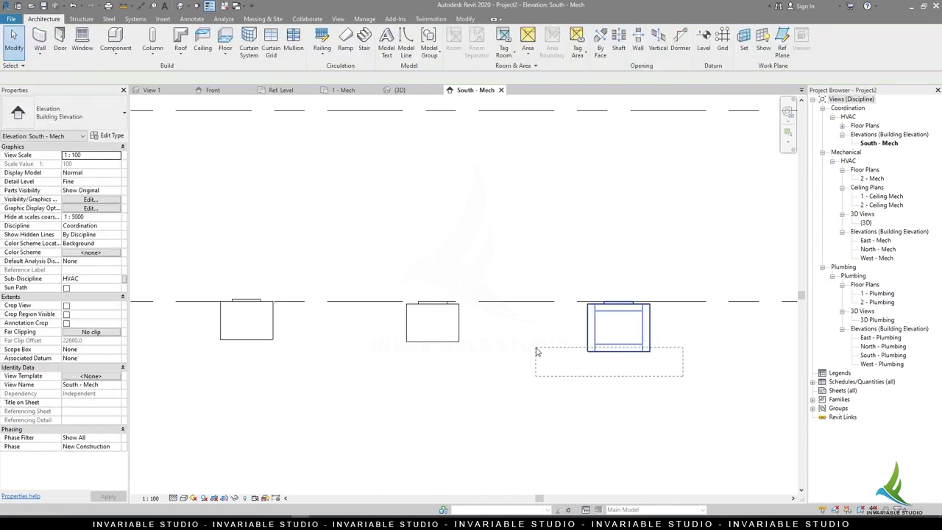
key(ctrl+Left)
scroll(530, 361, down, 2)
scroll(405, 334, up, 3)
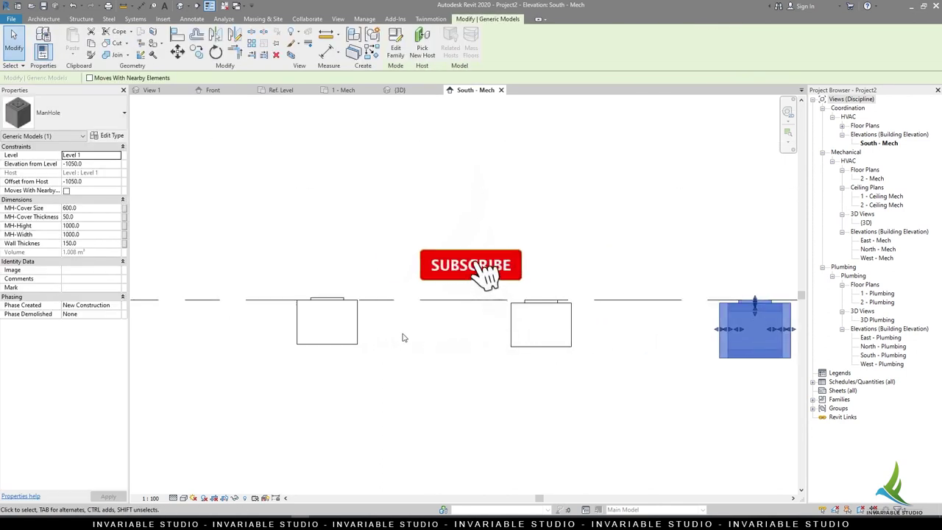
scroll(405, 334, down, 1)
click(534, 343)
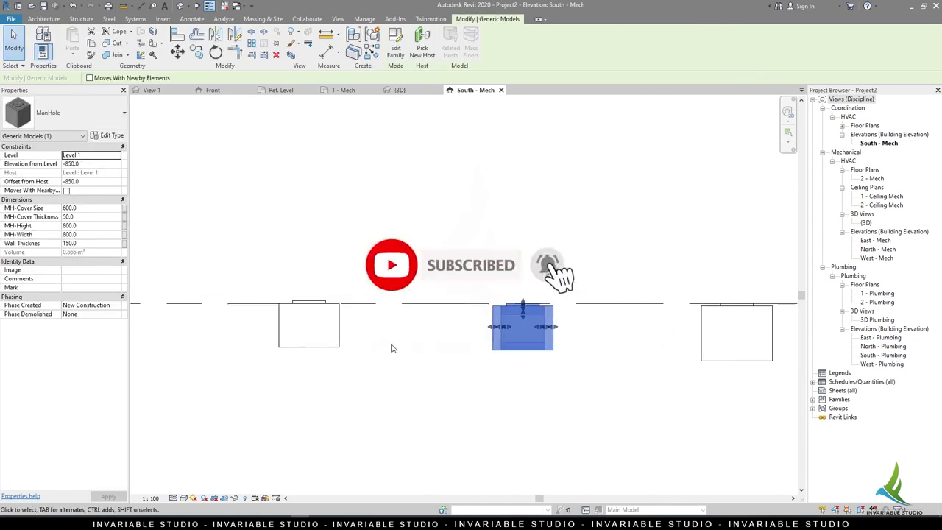
click(390, 234)
- Orbit the {3D} view around the sunk manholes, then return to the ManHole family editor
click(400, 90)
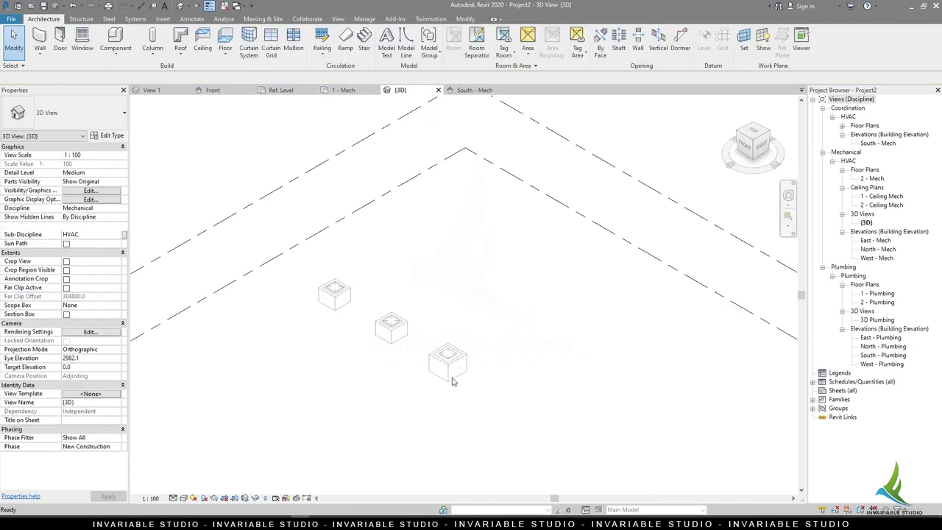
mouse_move(484, 363)
shift+middle_down()
mouse_move(452, 393)
mouse_move(427, 358)
mouse_move(343, 138)
shift+middle_up()
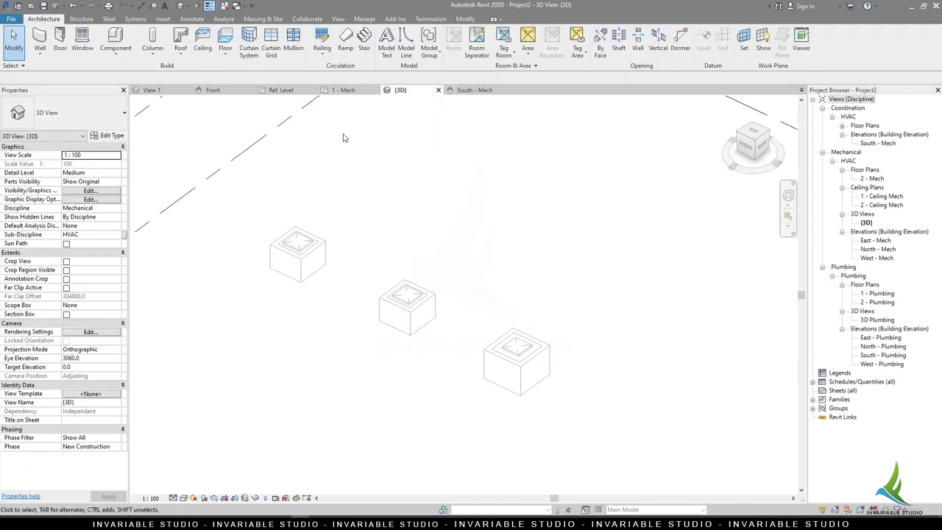
key(ctrl+s)
text(ManHole)
key(Return)
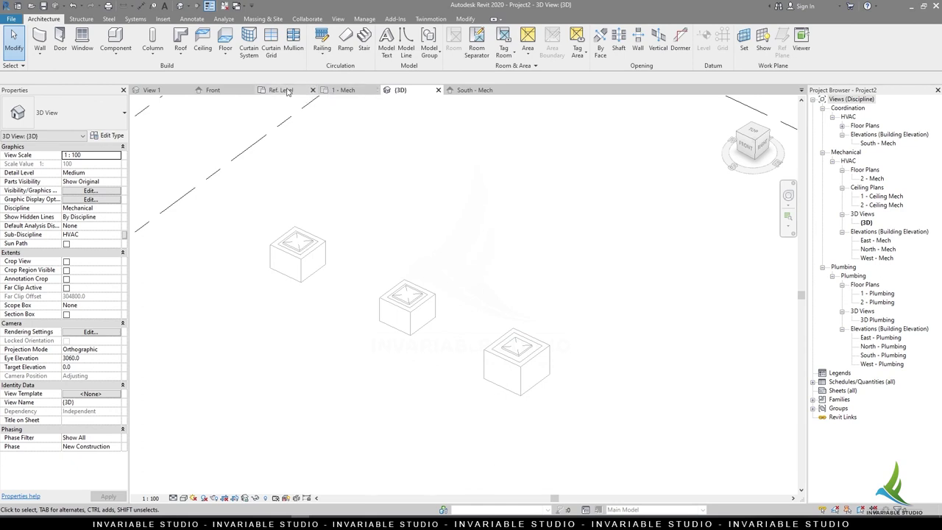